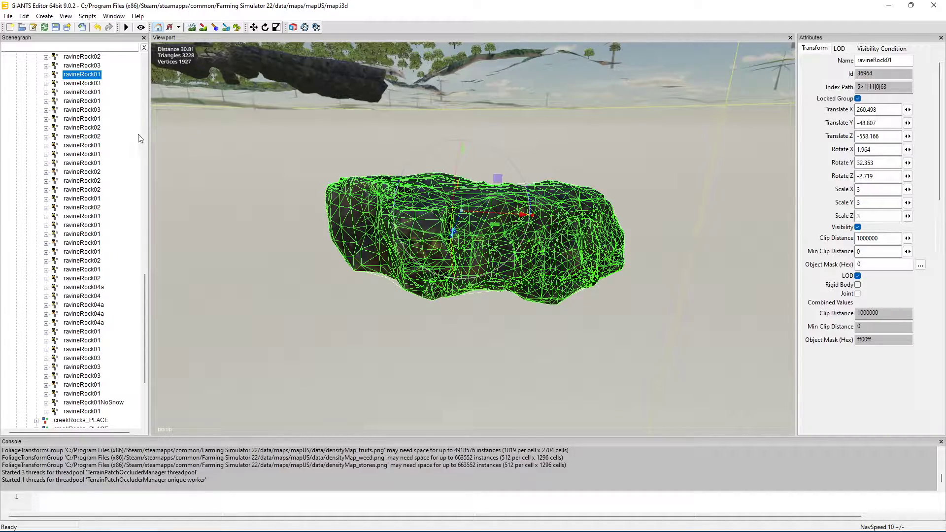
- Examine the selected ravineRock01 model from several angles and distances
{"action": "mouse_move", "coordinate": [336, 119]}
{"action": "left_mouse_down", "text": "alt"}
{"action": "mouse_move", "coordinate": [332, 150]}
{"action": "mouse_move", "coordinate": [339, 117]}
{"action": "mouse_move", "coordinate": [344, 129]}
{"action": "left_mouse_up", "text": "alt"}
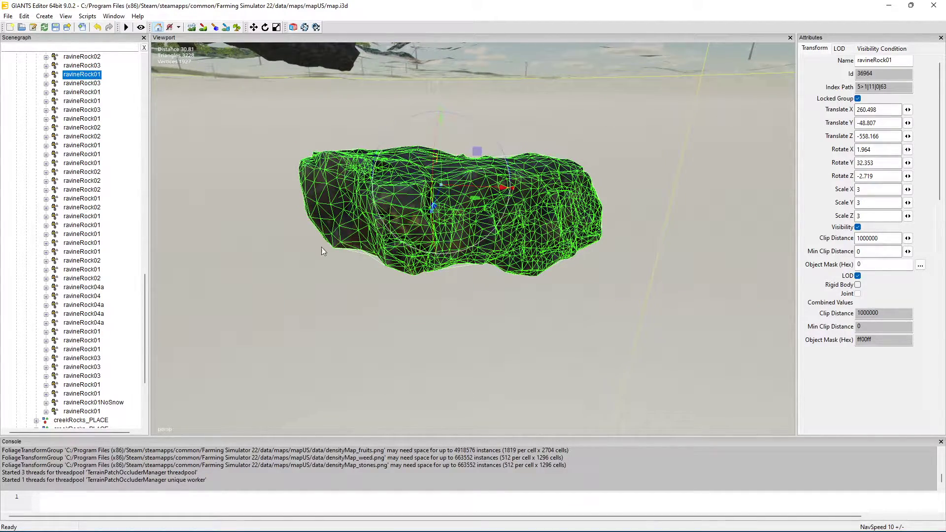
{"action": "scroll", "coordinate": [382, 255], "scroll_direction": "down", "scroll_amount": 4}
{"action": "left_click_drag", "start_coordinate": [381, 256], "coordinate": [382, 225], "text": "alt"}
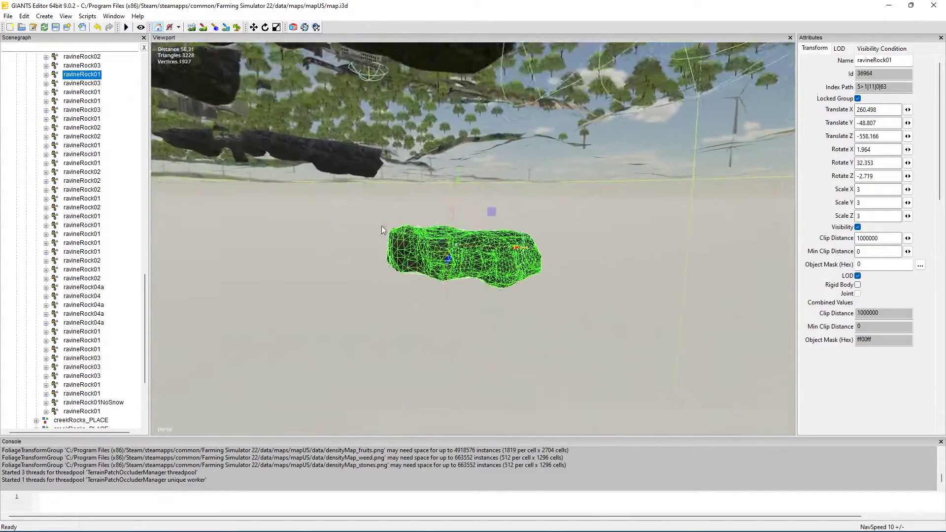
{"action": "scroll", "coordinate": [382, 226], "scroll_direction": "up", "scroll_amount": 5}
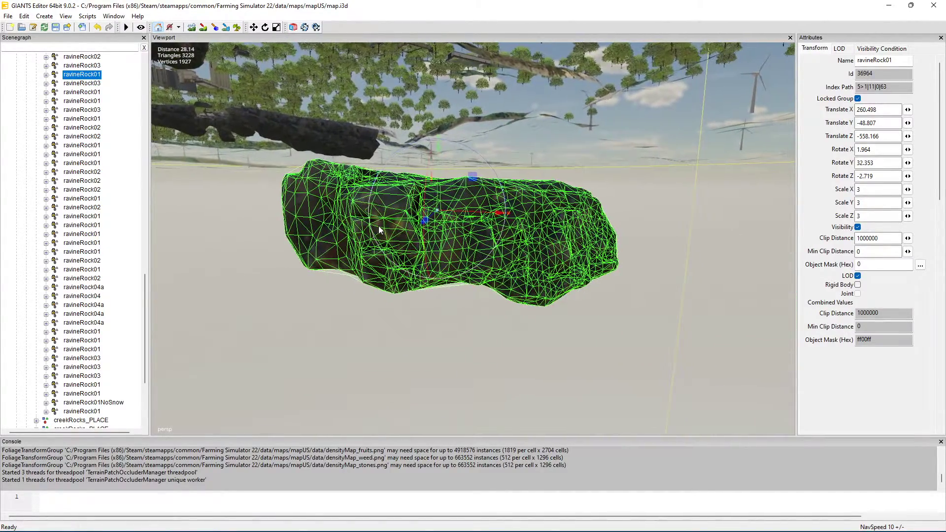
{"action": "scroll", "coordinate": [379, 226], "scroll_direction": "down", "scroll_amount": 2}
{"action": "left_click_drag", "start_coordinate": [379, 226], "coordinate": [397, 226], "text": "alt"}
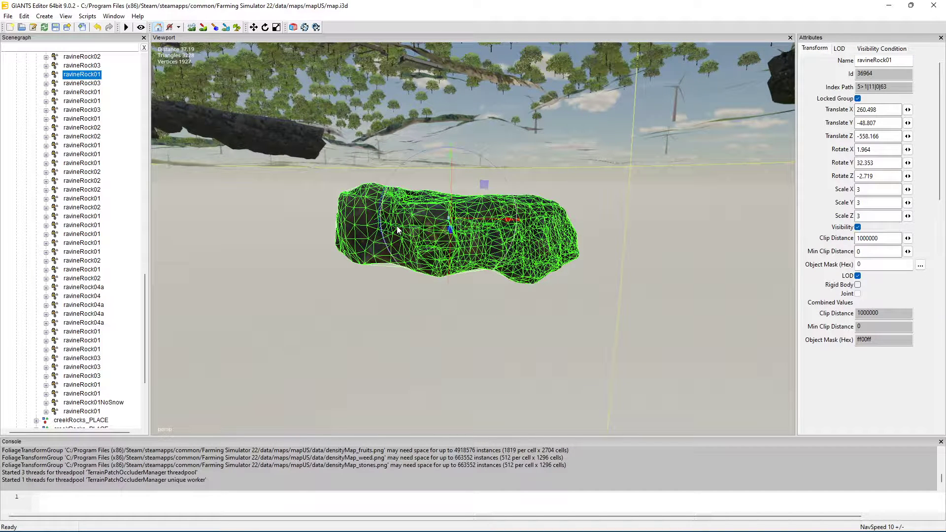
{"action": "mouse_move", "coordinate": [397, 226]}
{"action": "left_mouse_down", "text": "alt"}
{"action": "mouse_move", "coordinate": [400, 218]}
{"action": "mouse_move", "coordinate": [393, 227]}
{"action": "left_mouse_up", "text": "alt"}
{"action": "scroll", "coordinate": [401, 218], "scroll_direction": "up", "scroll_amount": 3}
{"action": "scroll", "coordinate": [396, 228], "scroll_direction": "down", "scroll_amount": 1}
{"action": "scroll", "coordinate": [395, 227], "scroll_direction": "down", "scroll_amount": 1}
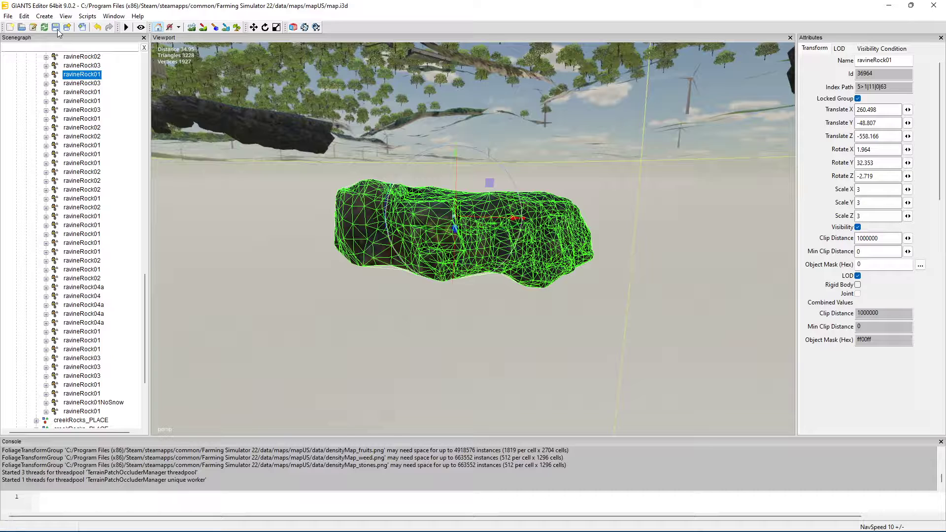
- Start exporting the selected rock, create a folder named prefabs inside the FS22 folder, and open it as the destination
{"action": "left_click", "coordinate": [8, 17]}
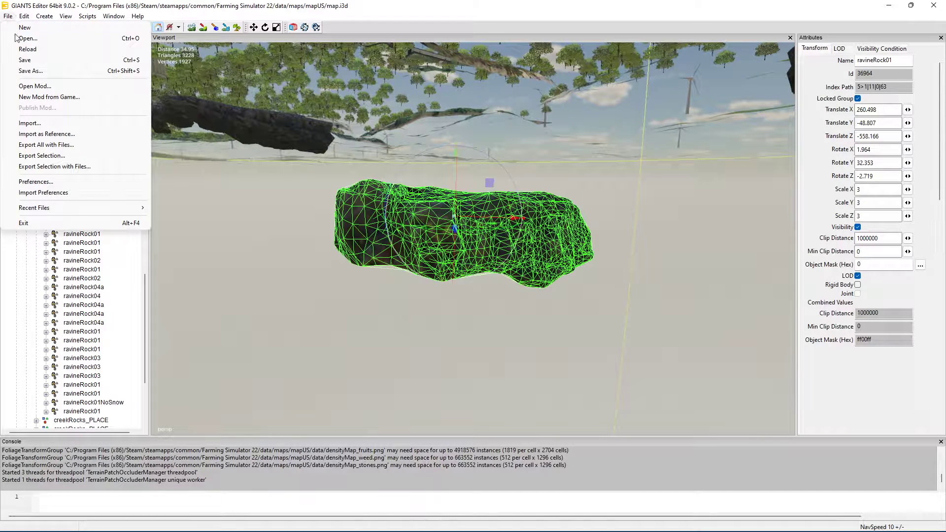
{"action": "left_click", "coordinate": [73, 157]}
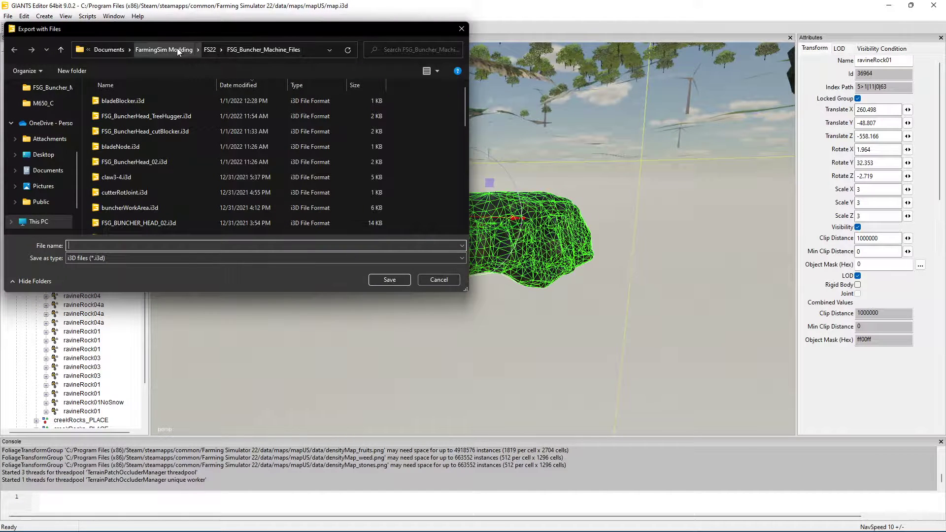
{"action": "left_click", "coordinate": [210, 50]}
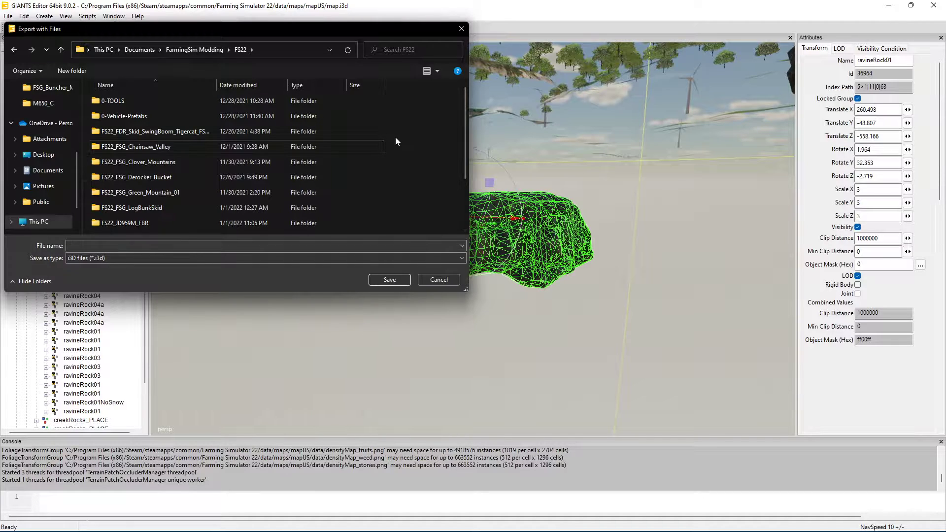
{"action": "right_click", "coordinate": [395, 139]}
{"action": "mouse_move", "coordinate": [414, 253]}
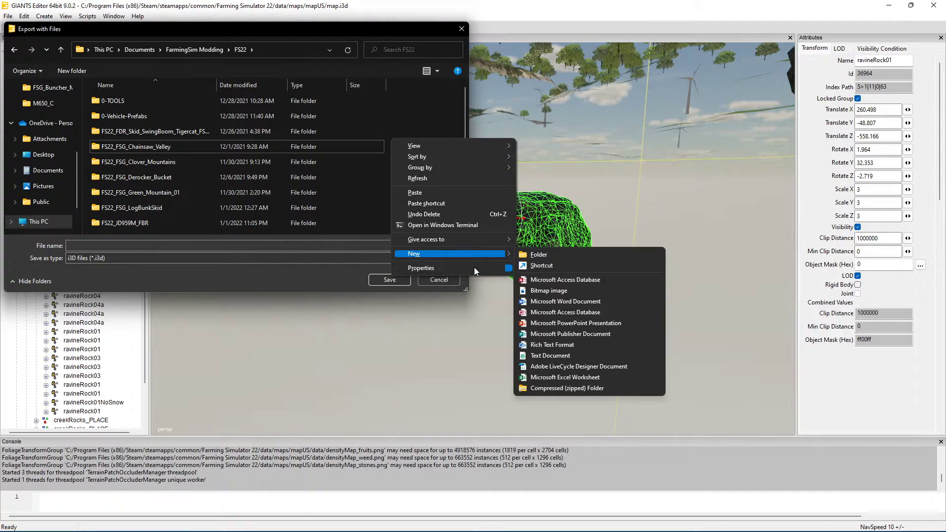
{"action": "left_click", "coordinate": [537, 255]}
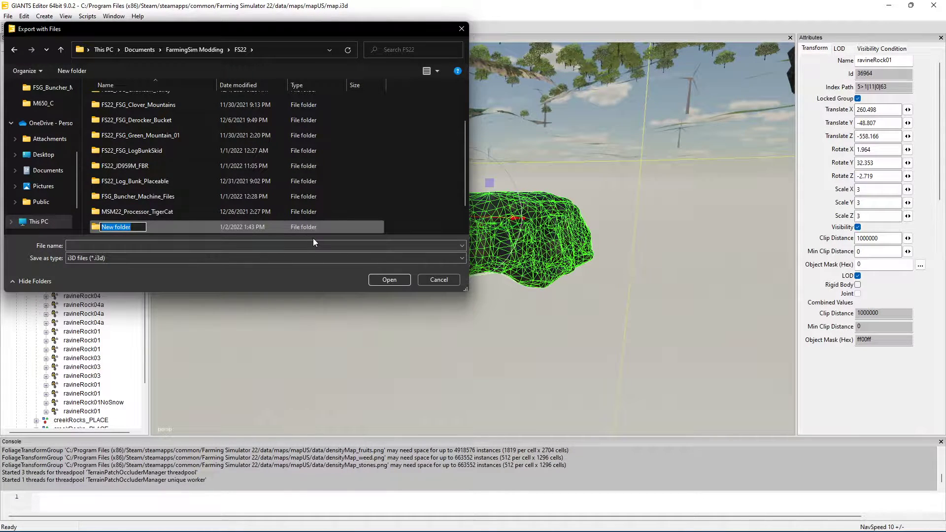
{"action": "type", "text": "prefabs"}
{"action": "key", "text": "Return"}
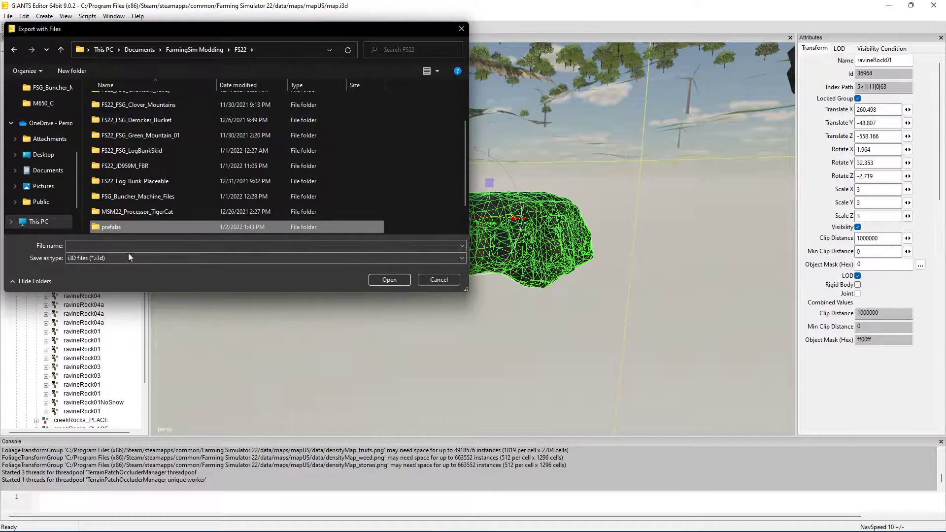
{"action": "double_click", "coordinate": [117, 226]}
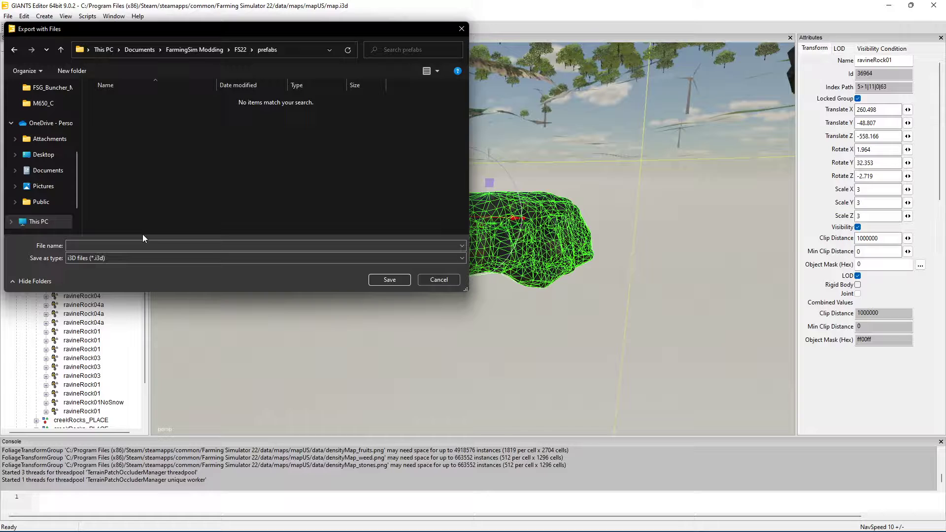
- Save the exported rock in the prefabs folder as ravineRock01
{"action": "left_click", "coordinate": [118, 245]}
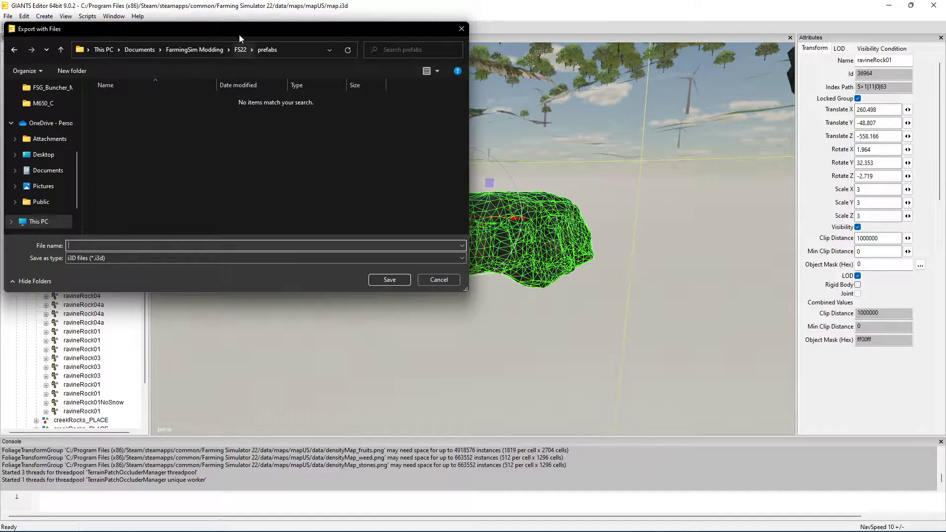
{"action": "left_click_drag", "start_coordinate": [240, 38], "coordinate": [399, 89]}
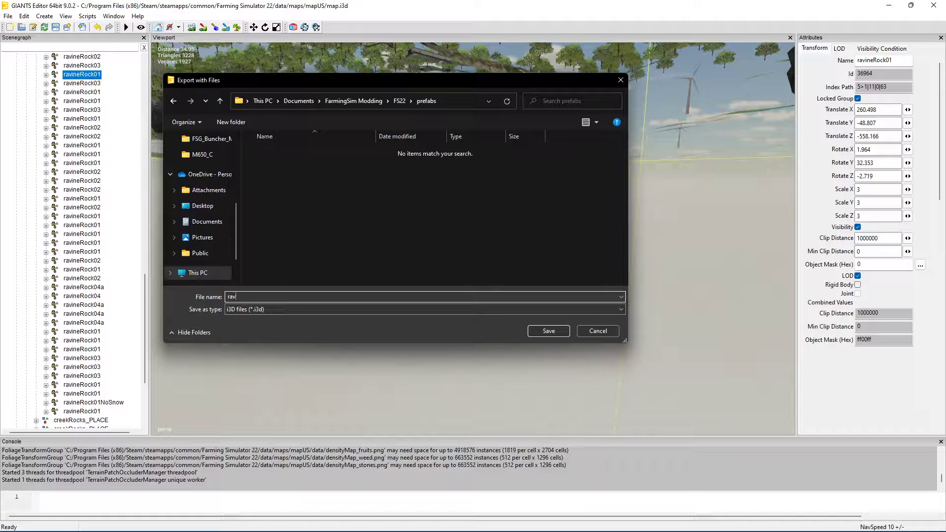
{"action": "type", "text": "ravineRock01"}
{"action": "left_click", "coordinate": [543, 330]}
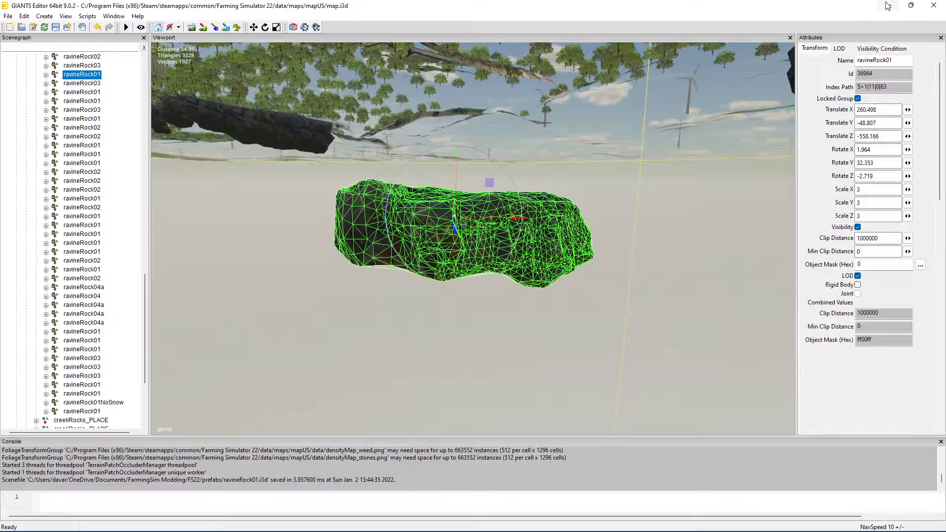
- Find the fire watchtower in the forest and select its model
{"action": "left_click_drag", "start_coordinate": [245, 174], "coordinate": [153, 153], "text": "alt"}
{"action": "scroll", "coordinate": [197, 85], "scroll_direction": "up", "scroll_amount": 10}
{"action": "scroll", "coordinate": [314, 171], "scroll_direction": "down", "scroll_amount": 5}
{"action": "scroll", "coordinate": [251, 203], "scroll_direction": "down", "scroll_amount": 5}
{"action": "left_click_drag", "start_coordinate": [79, 154], "coordinate": [1, 157], "text": "alt"}
{"action": "scroll", "coordinate": [473, 238], "scroll_direction": "up", "scroll_amount": 10}
{"action": "scroll", "coordinate": [473, 238], "scroll_direction": "up", "scroll_amount": 2}
{"action": "mouse_move", "coordinate": [473, 238]}
{"action": "left_mouse_down", "text": "alt"}
{"action": "mouse_move", "coordinate": [459, 288]}
{"action": "mouse_move", "coordinate": [464, 241]}
{"action": "left_mouse_up", "text": "alt"}
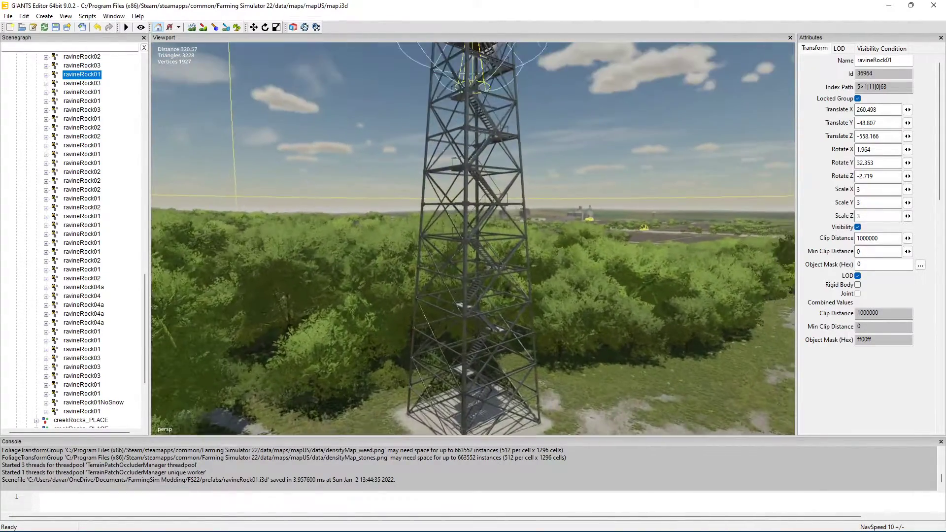
{"action": "left_click", "coordinate": [465, 245]}
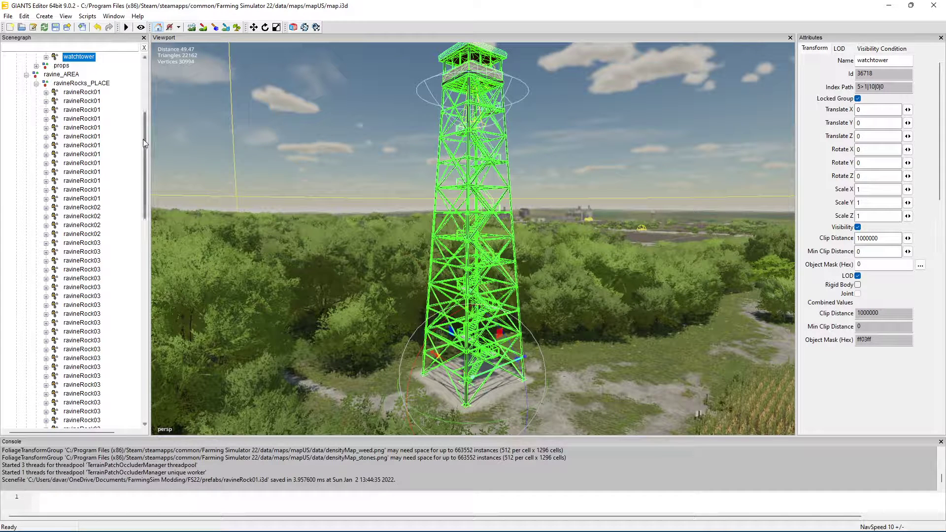
- Inspect what the watchtower's parent groups, reflective_CreekfireWatchTower and fireWatchTower_PLACE, each contain
{"action": "scroll", "coordinate": [145, 104], "scroll_direction": "up", "scroll_amount": 5}
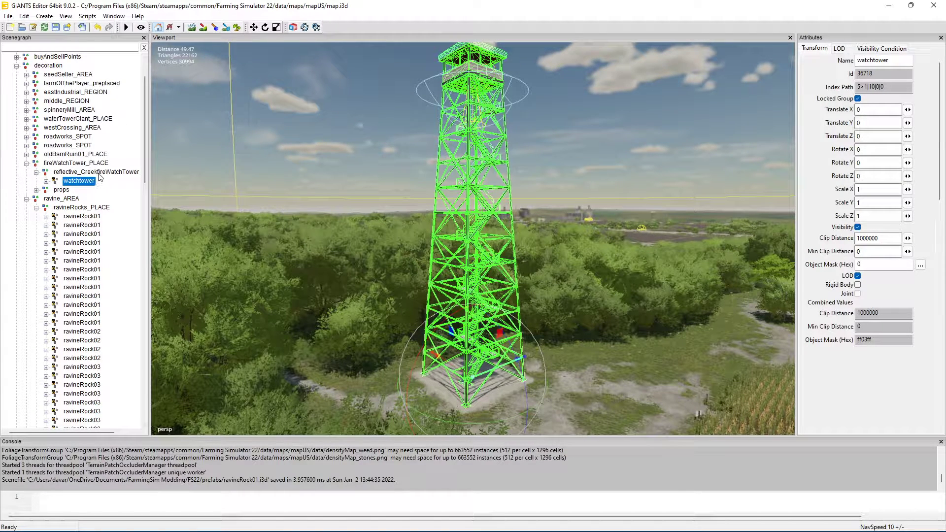
{"action": "left_click", "coordinate": [99, 174]}
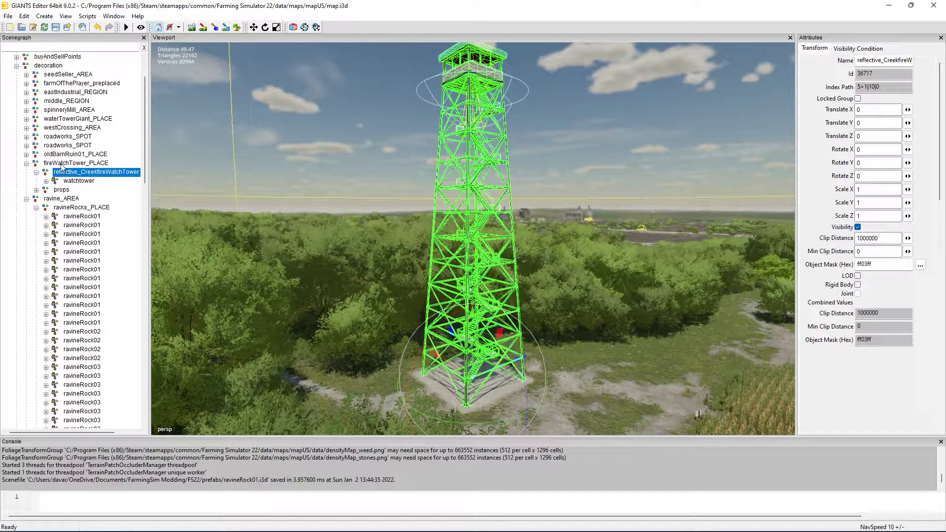
{"action": "left_click", "coordinate": [63, 165]}
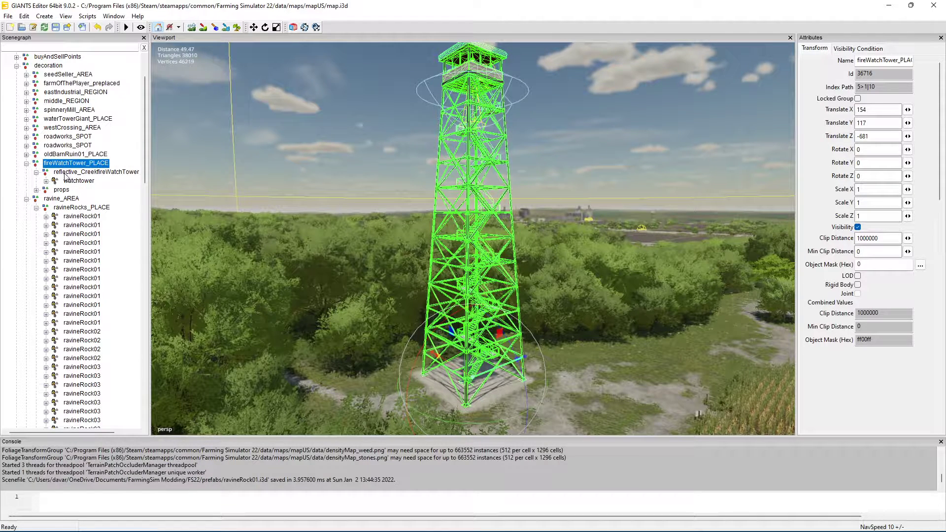
{"action": "left_click", "coordinate": [69, 172]}
{"action": "key", "text": "f"}
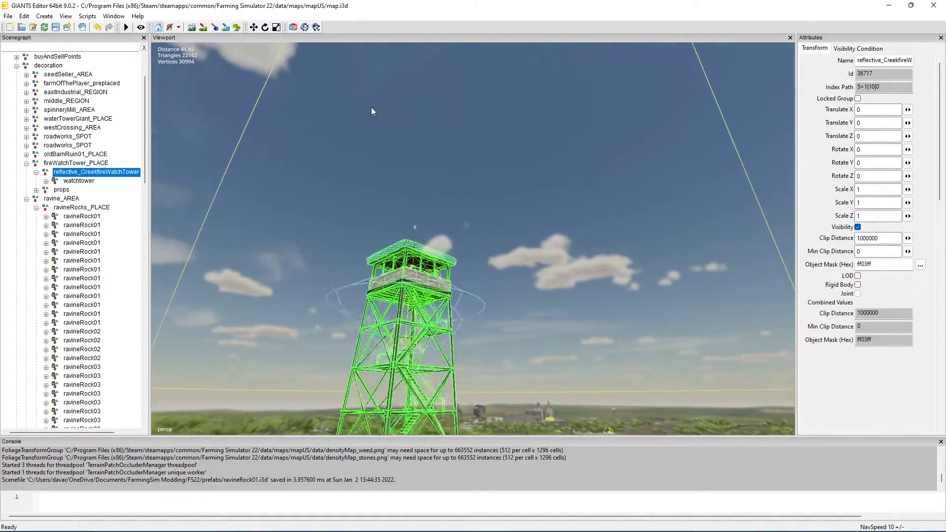
{"action": "middle_click_drag", "start_coordinate": [371, 107], "coordinate": [304, 191]}
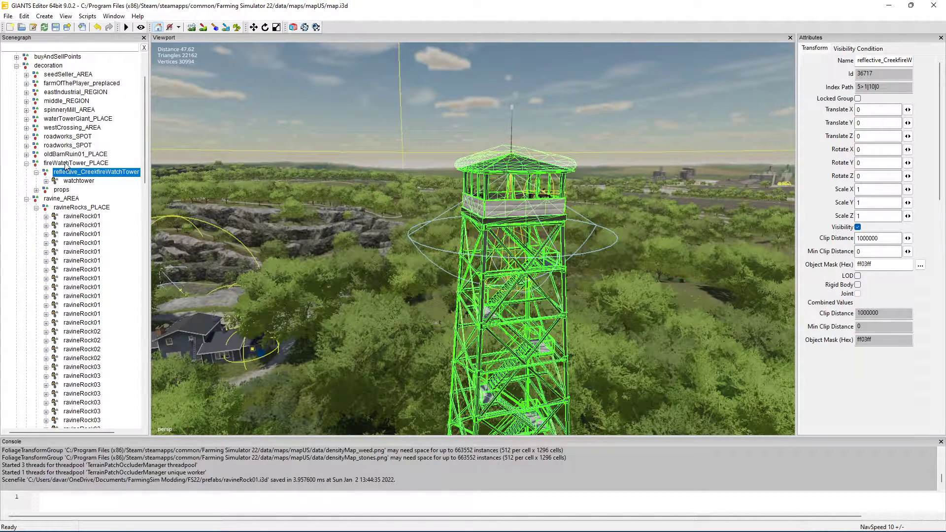
- Compare the props group and the watchtower mesh with their parent, ending with the whole fireWatchTower_PLACE group selected
{"action": "left_click", "coordinate": [66, 163]}
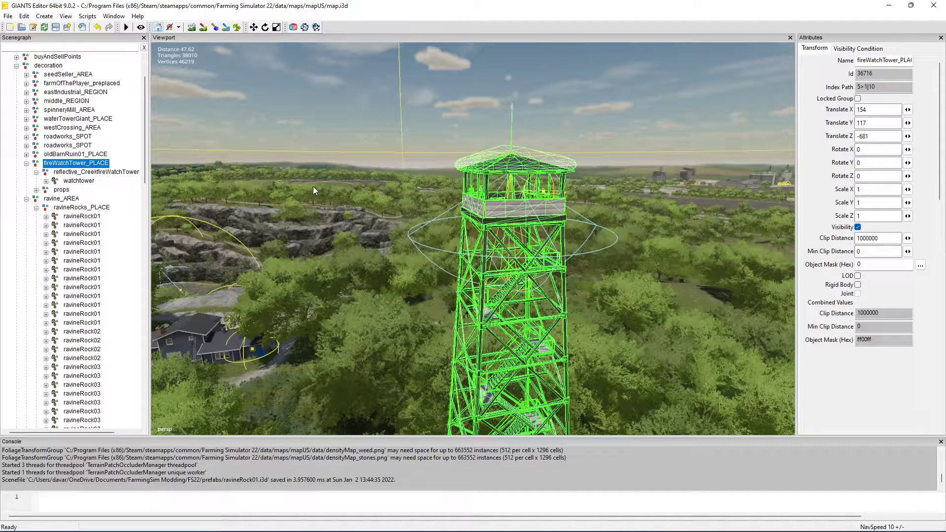
{"action": "left_click", "coordinate": [65, 192]}
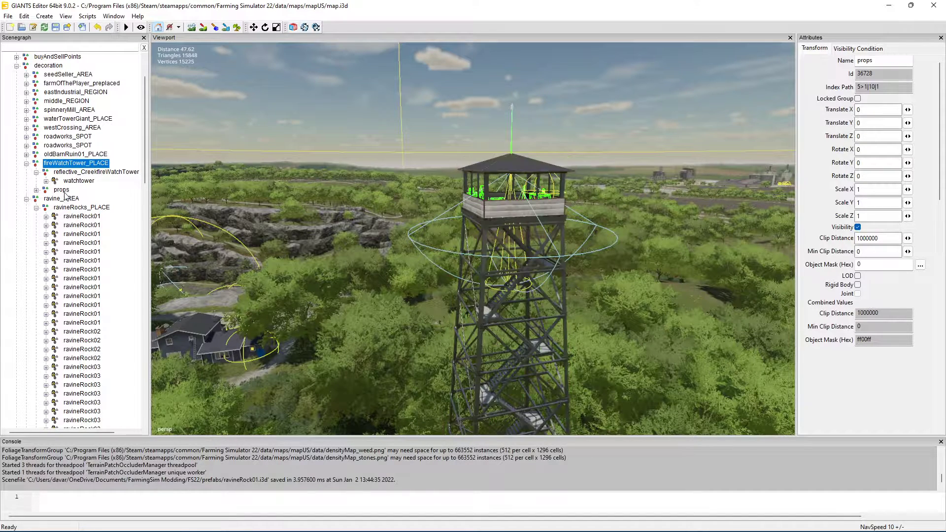
{"action": "left_click", "coordinate": [71, 182]}
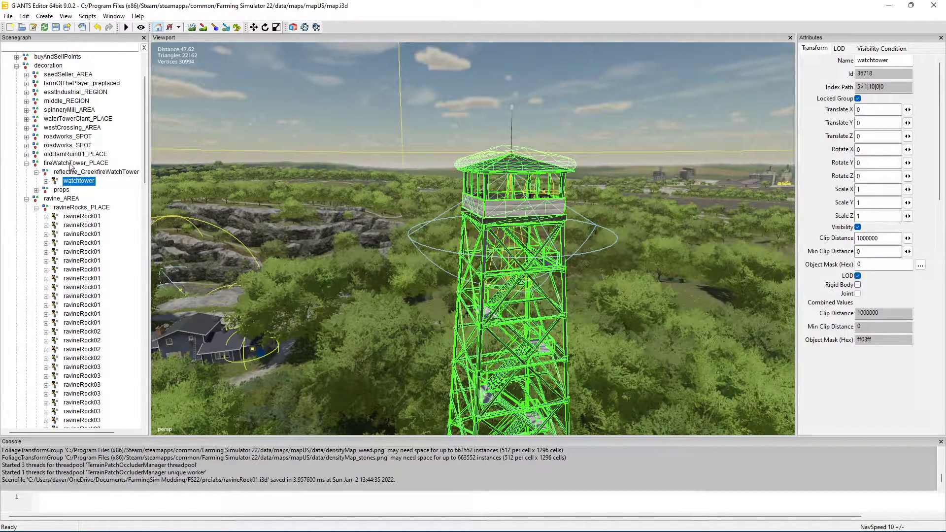
{"action": "left_click", "coordinate": [72, 163]}
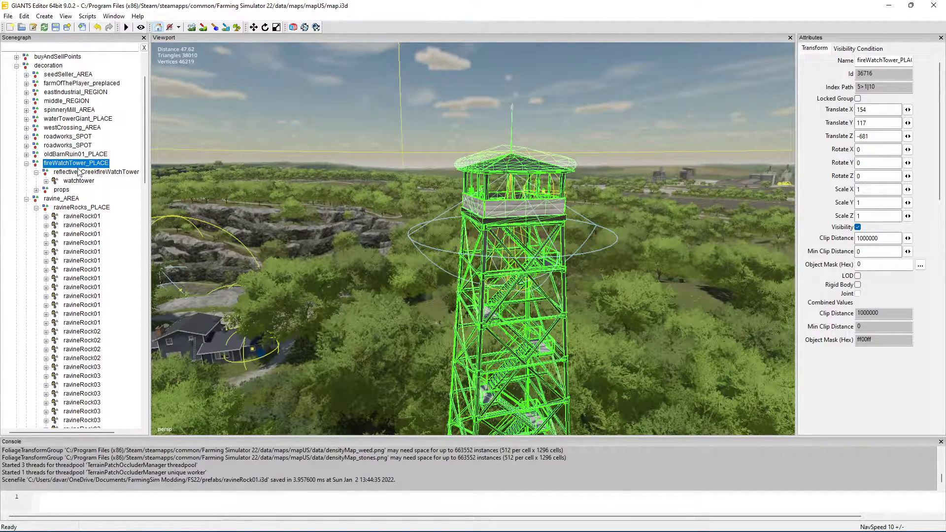
{"action": "left_click_drag", "start_coordinate": [427, 214], "coordinate": [392, 238], "text": "alt"}
{"action": "scroll", "coordinate": [392, 227], "scroll_direction": "down", "scroll_amount": 5}
{"action": "scroll", "coordinate": [392, 237], "scroll_direction": "down", "scroll_amount": 2}
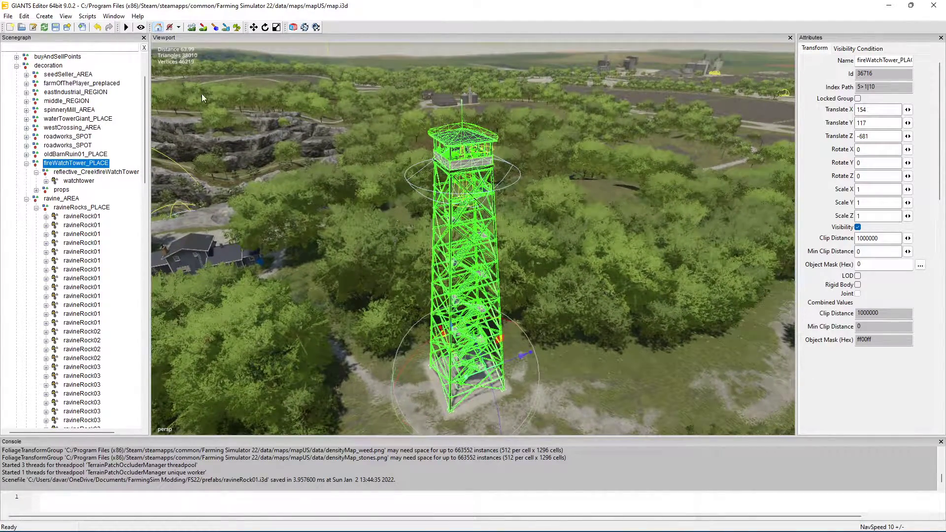
- Export the selected watchtower group to the prefabs folder as fireWatchTower_PLACE
{"action": "left_click", "coordinate": [8, 17]}
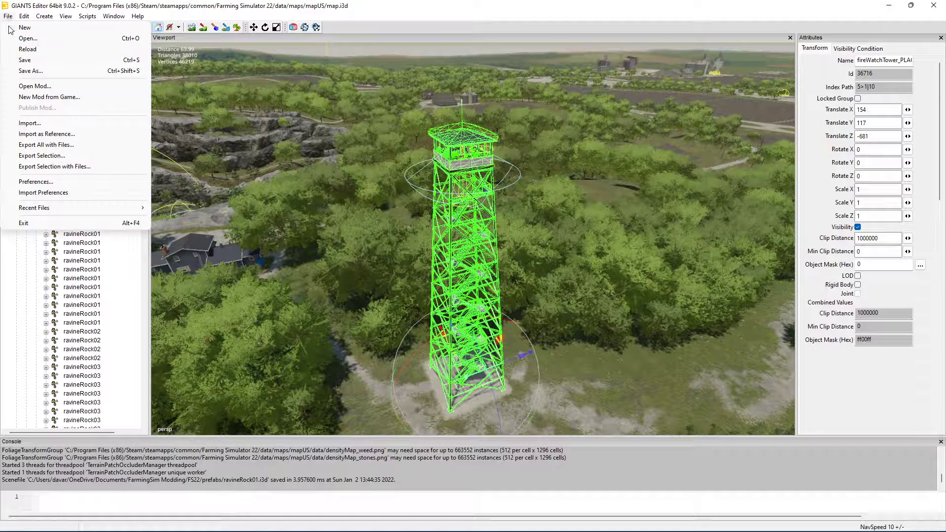
{"action": "left_click", "coordinate": [64, 157]}
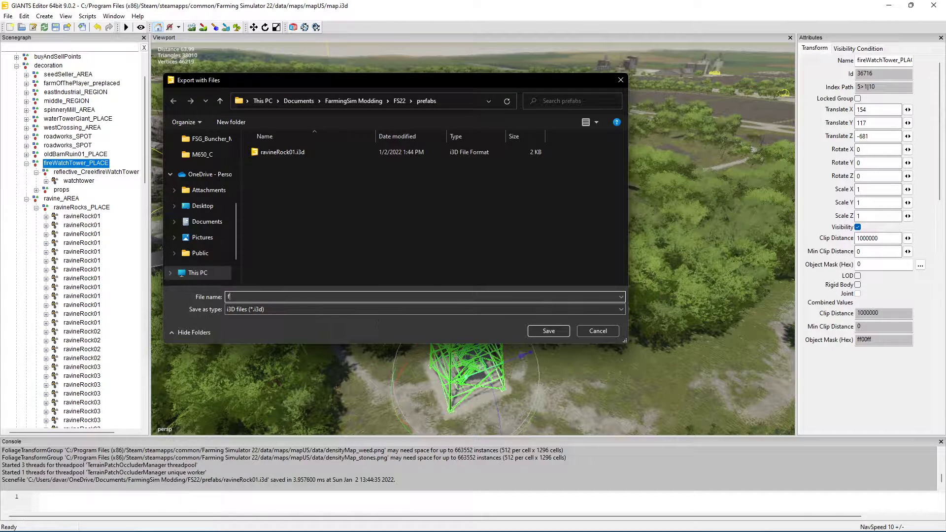
{"action": "type", "text": "fireWatchTower_PLACE"}
{"action": "key", "text": "Return"}
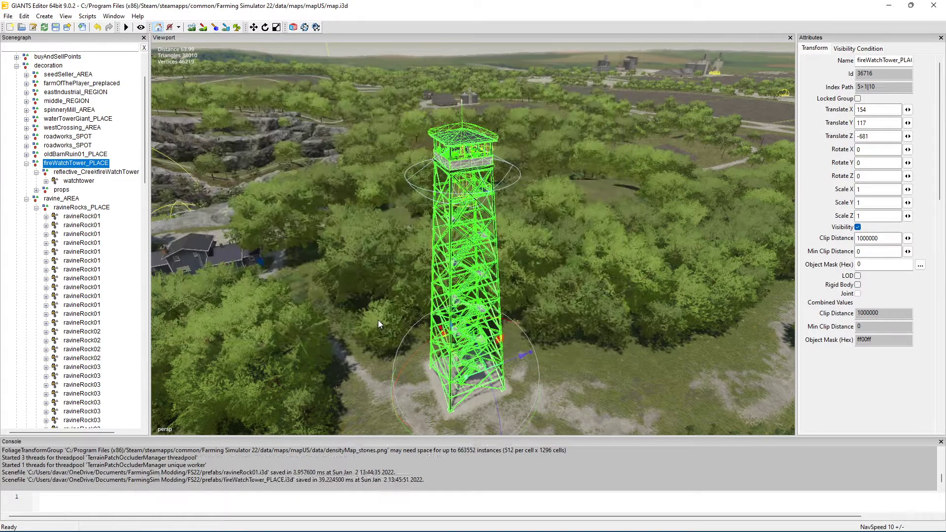
- Find the old barn ruin and select its whole parent group, oldBarnRuin01_PLACE, including the props inside the barn
{"action": "right_click_drag", "start_coordinate": [570, 192], "coordinate": [714, 206]}
{"action": "scroll", "coordinate": [715, 205], "scroll_direction": "up", "scroll_amount": 5}
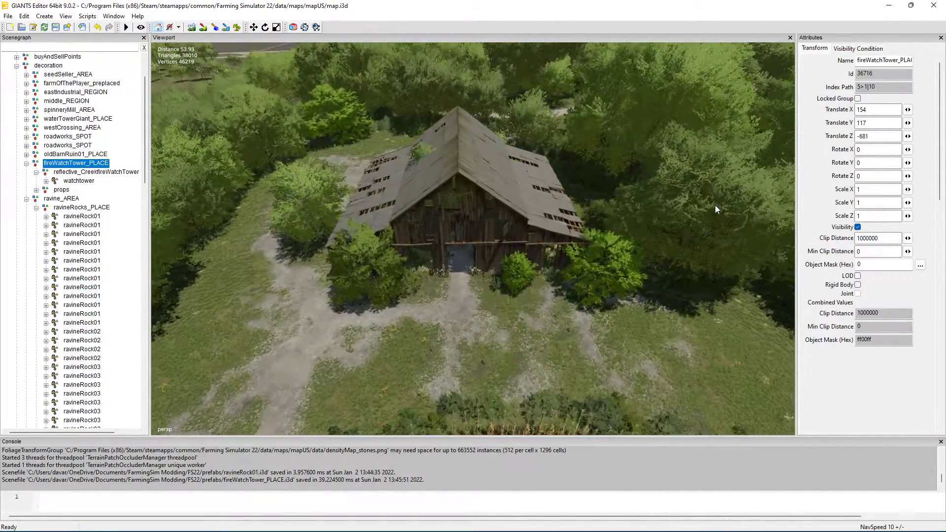
{"action": "left_click", "coordinate": [503, 206]}
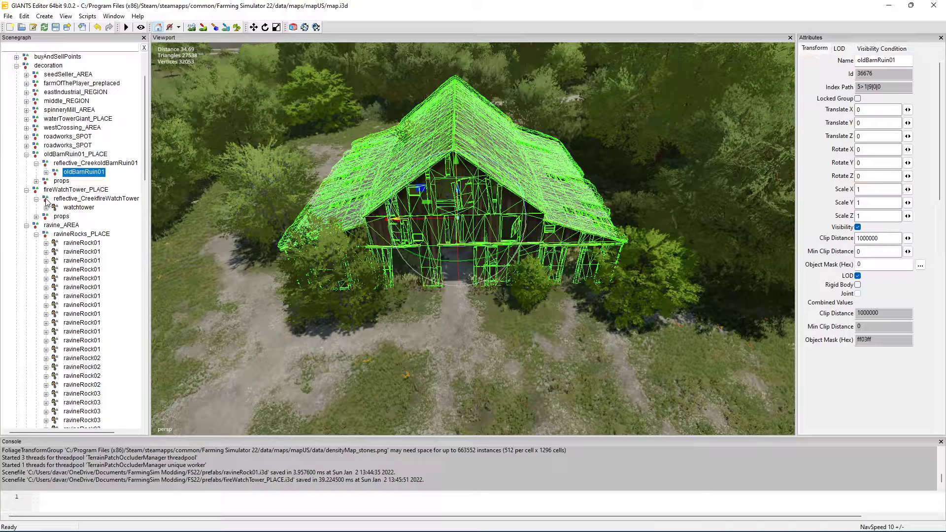
{"action": "left_click", "coordinate": [69, 163]}
{"action": "left_click", "coordinate": [67, 155]}
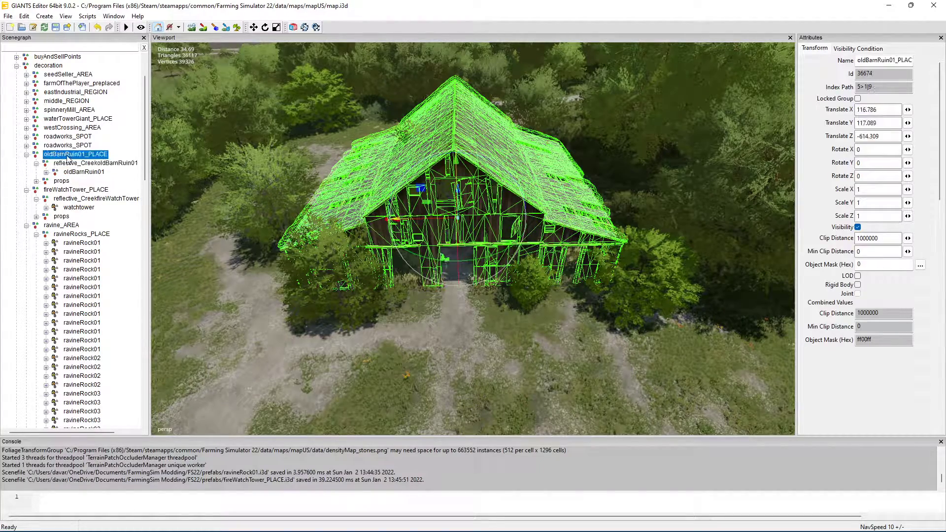
{"action": "scroll", "coordinate": [462, 266], "scroll_direction": "up", "scroll_amount": 6}
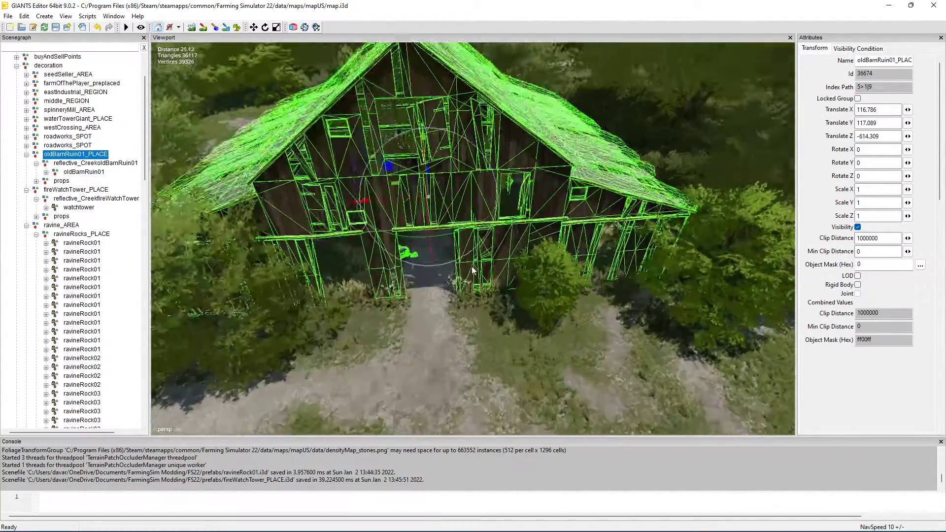
{"action": "scroll", "coordinate": [438, 266], "scroll_direction": "down", "scroll_amount": 10}
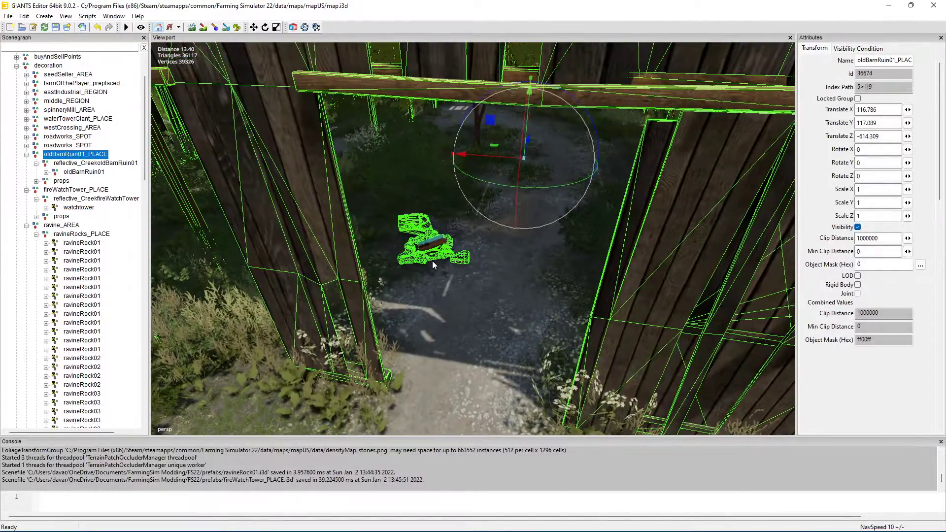
- Export the selected old barn group with its files to the prefabs folder as oldBarnRuin01_PLACE
{"action": "scroll", "coordinate": [448, 263], "scroll_direction": "down", "scroll_amount": 3}
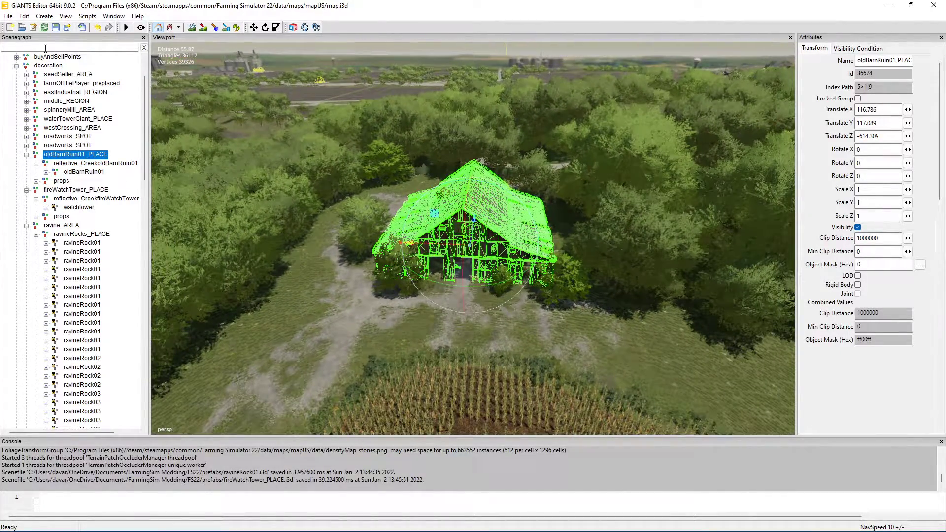
{"action": "left_click", "coordinate": [9, 16]}
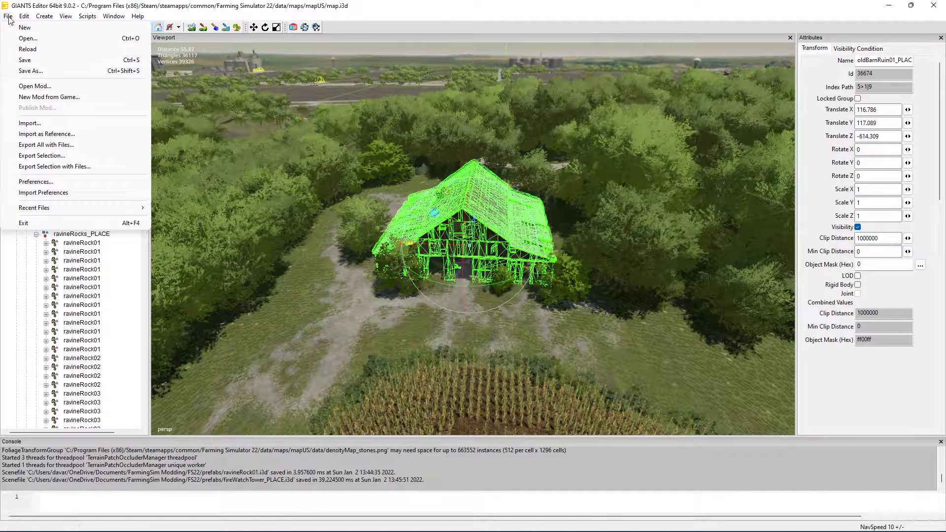
{"action": "left_click", "coordinate": [57, 154]}
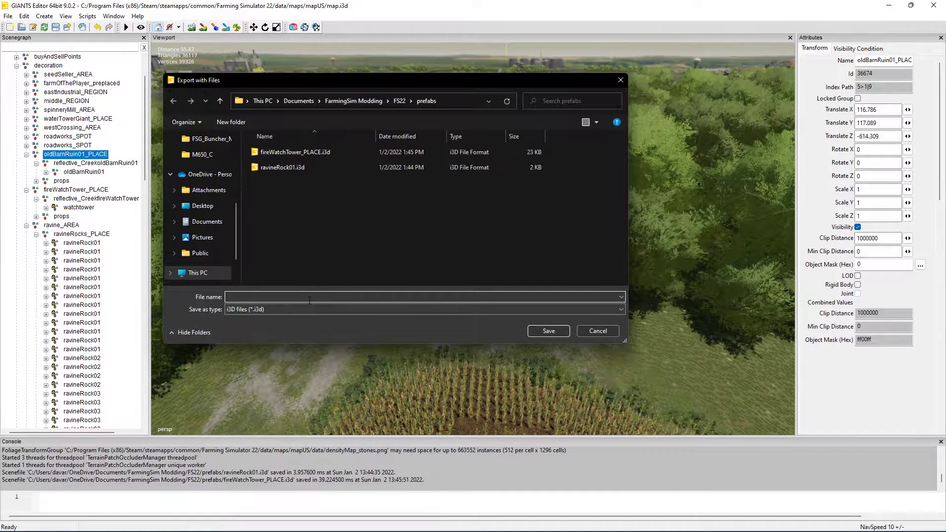
{"action": "type", "text": "oldBarnRuin01_PLACE"}
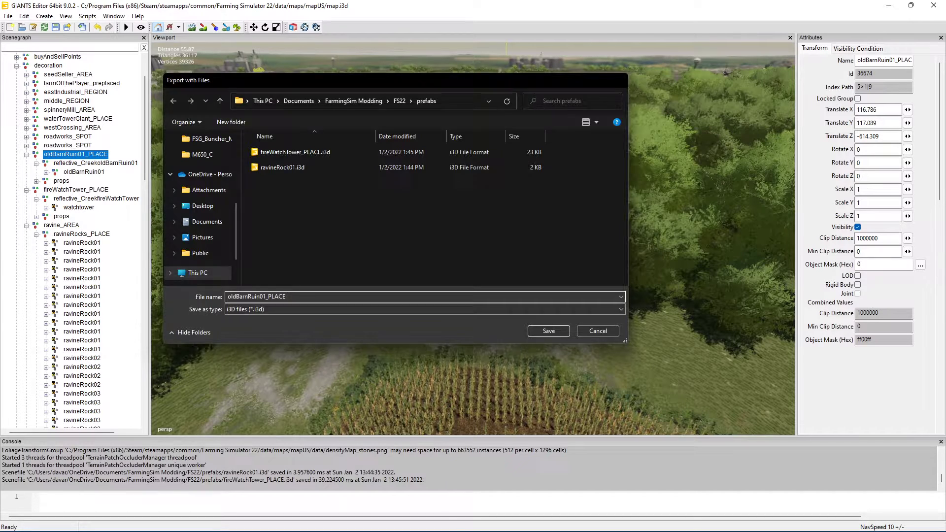
{"action": "key", "text": "Return"}
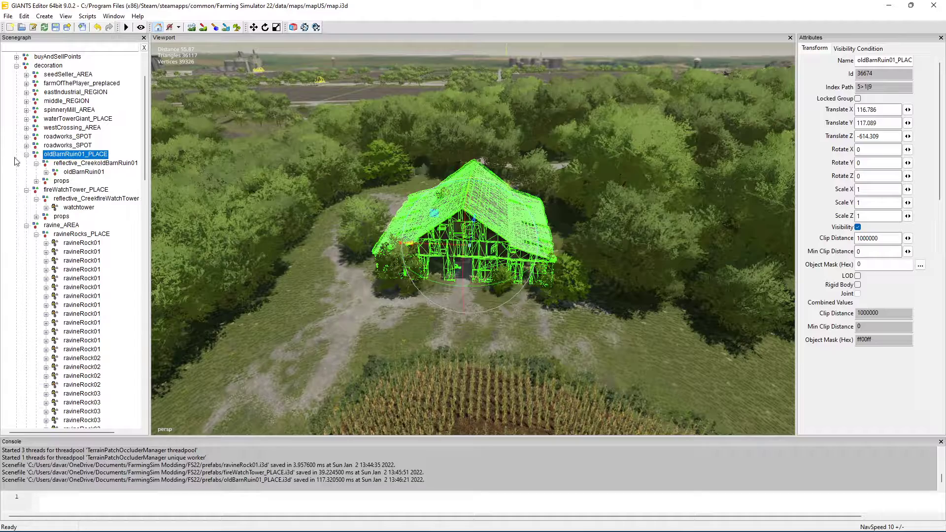
- Switch to the other GIANTS Editor window with the custom mod map and save that map
{"action": "left_click_drag", "start_coordinate": [279, 128], "coordinate": [729, 46], "text": "alt"}
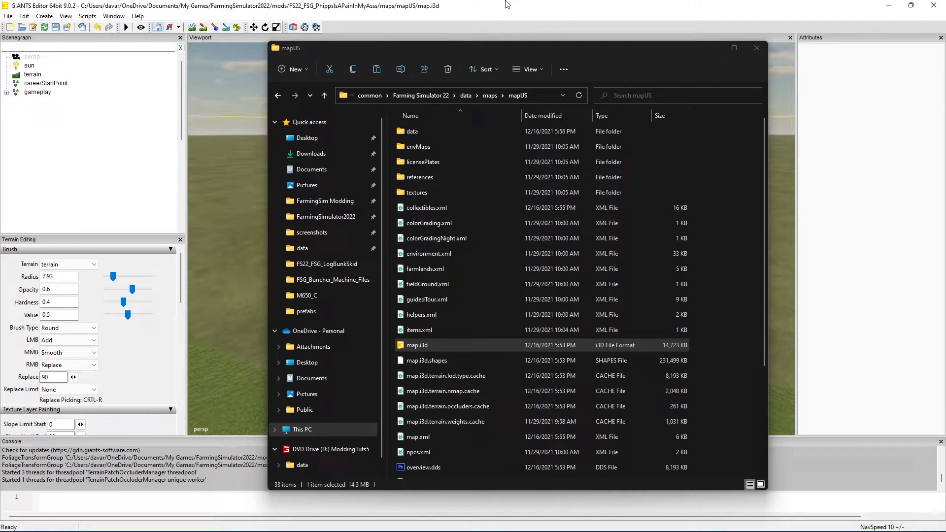
{"action": "left_click", "coordinate": [507, 6]}
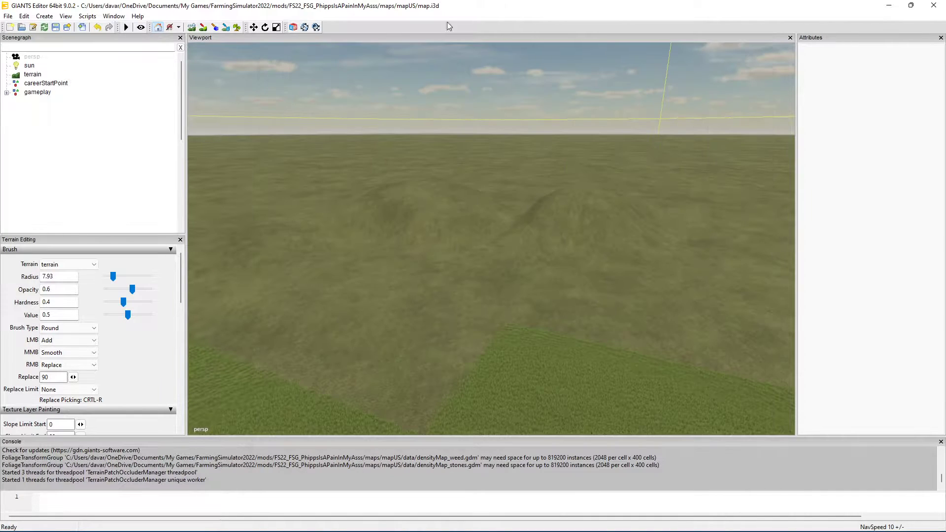
{"action": "left_click", "coordinate": [9, 16]}
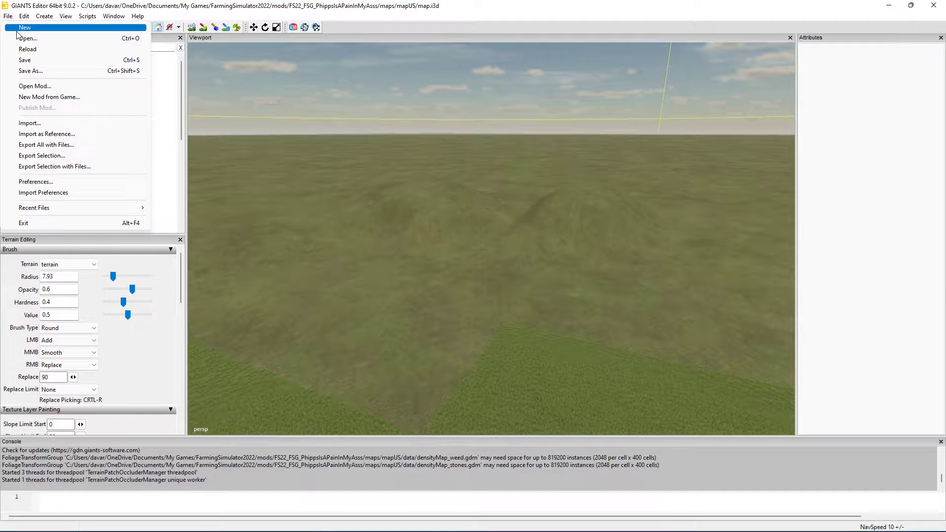
{"action": "left_click", "coordinate": [29, 62]}
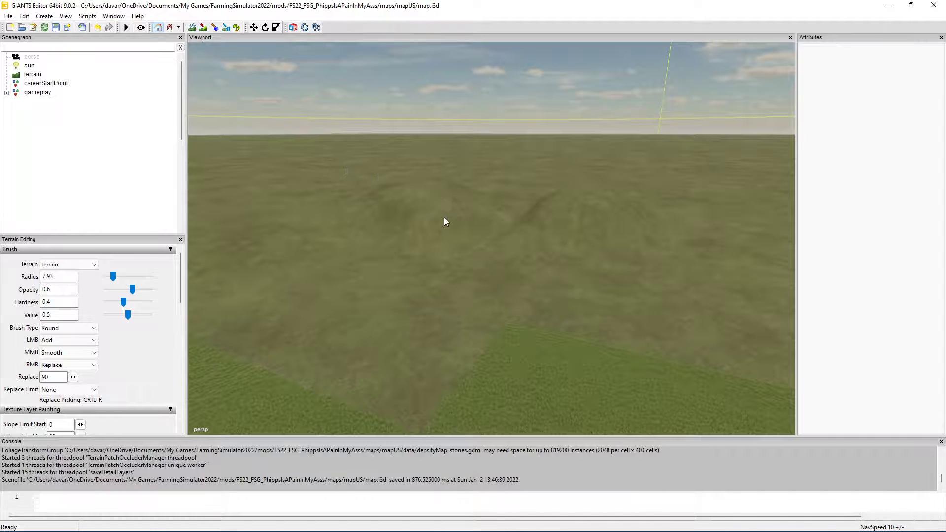
{"action": "right_click_drag", "start_coordinate": [445, 221], "coordinate": [429, 233]}
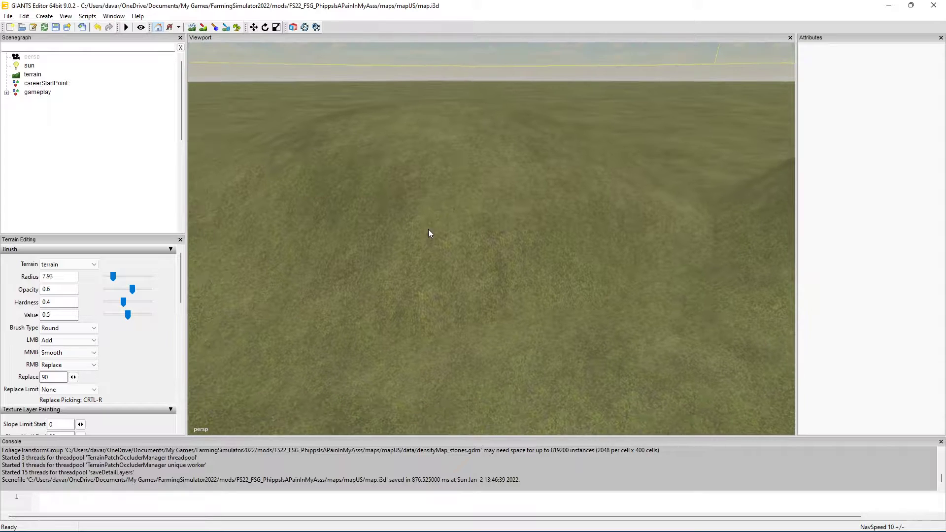
{"action": "left_click", "coordinate": [8, 17]}
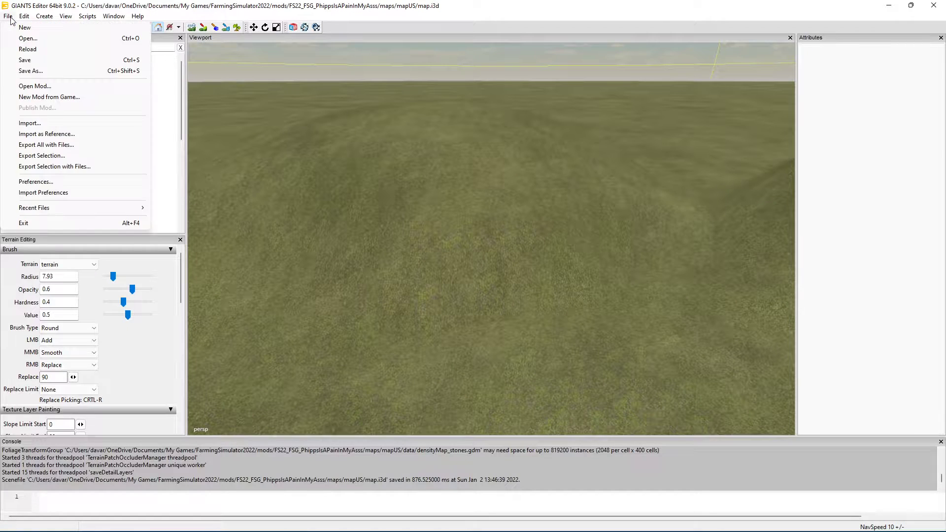
{"action": "left_click", "coordinate": [47, 124]}
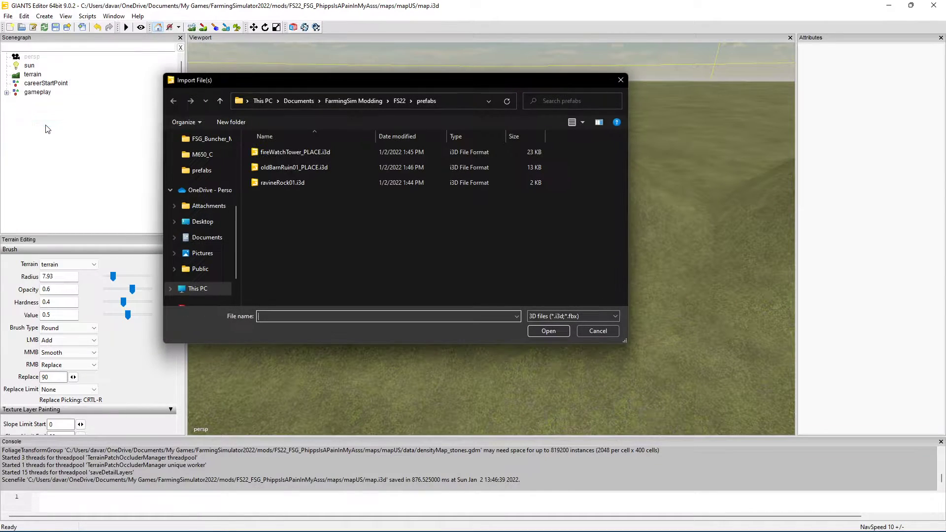
{"action": "left_click", "coordinate": [597, 332]}
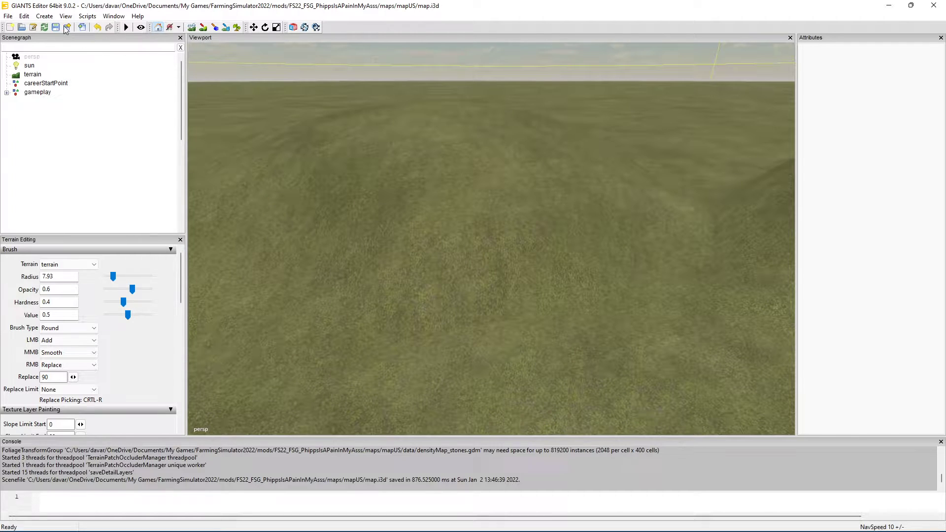
- Import ravineRock01.i3d from the prefabs folder into the mod map
{"action": "left_click", "coordinate": [8, 16]}
{"action": "left_click", "coordinate": [63, 124]}
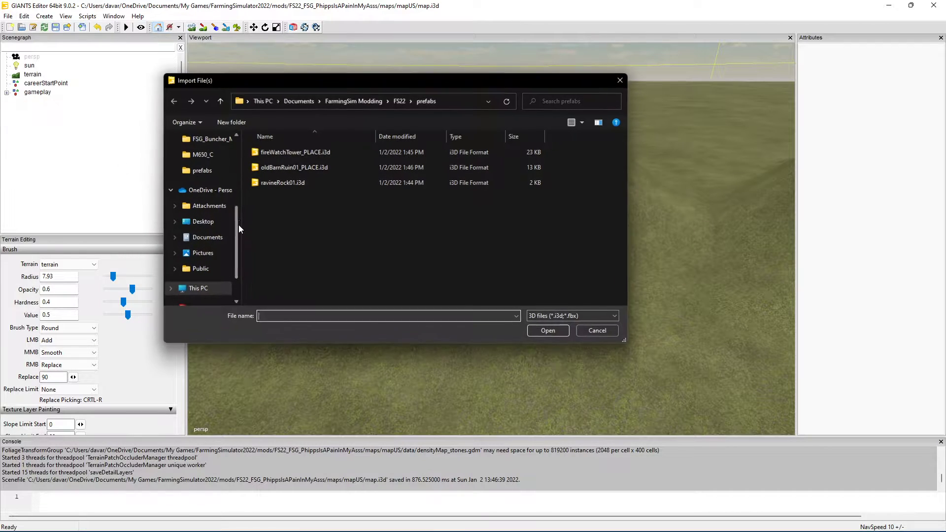
{"action": "left_click", "coordinate": [296, 183]}
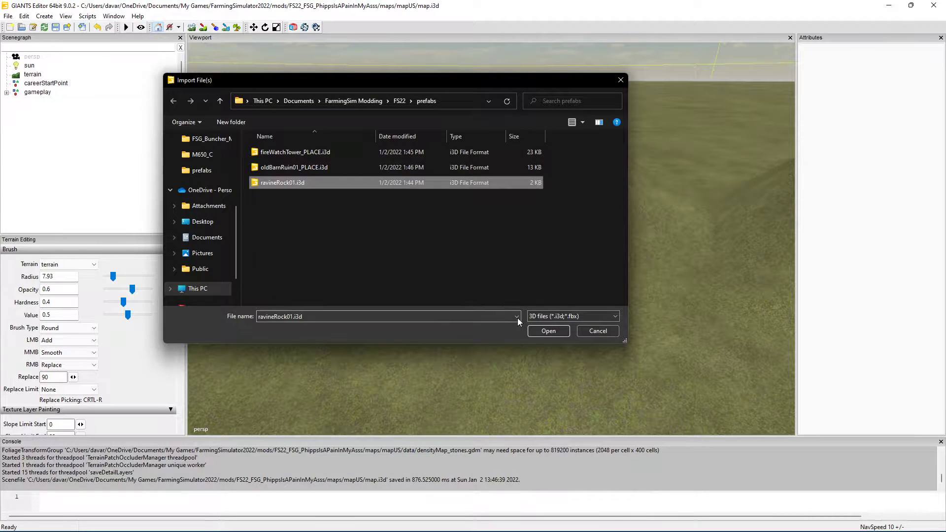
{"action": "left_click", "coordinate": [548, 332]}
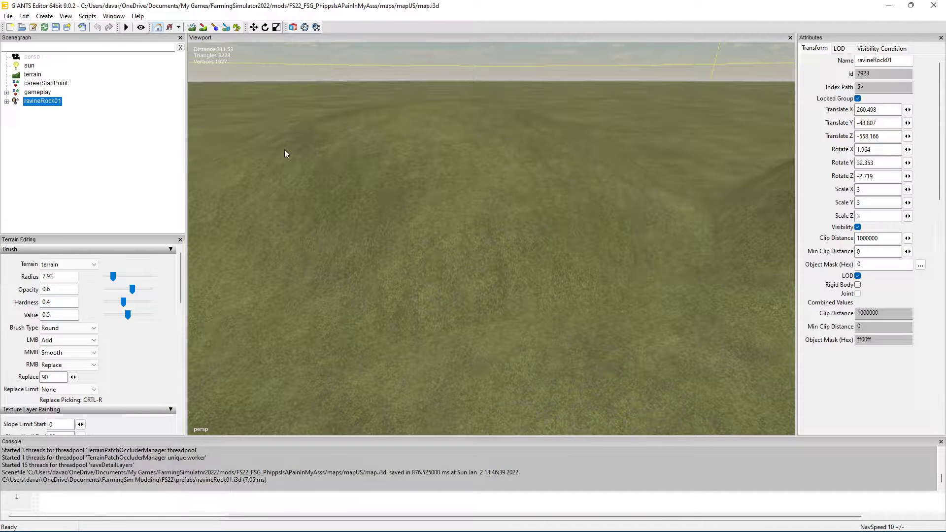
- Locate the imported ravineRock01 and bring it onto the terrain surface in front of the hill
{"action": "key", "text": "f"}
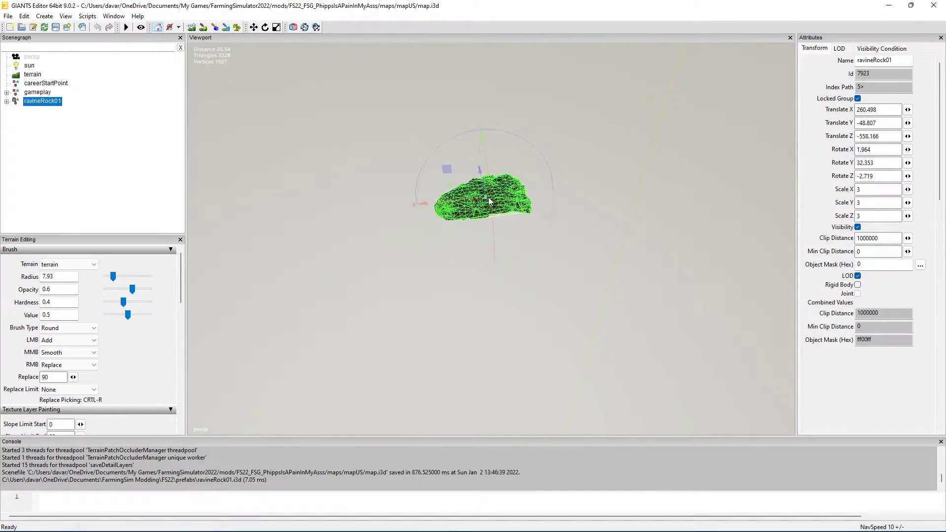
{"action": "scroll", "coordinate": [486, 190], "scroll_direction": "up", "scroll_amount": 2}
{"action": "scroll", "coordinate": [489, 175], "scroll_direction": "down", "scroll_amount": 5}
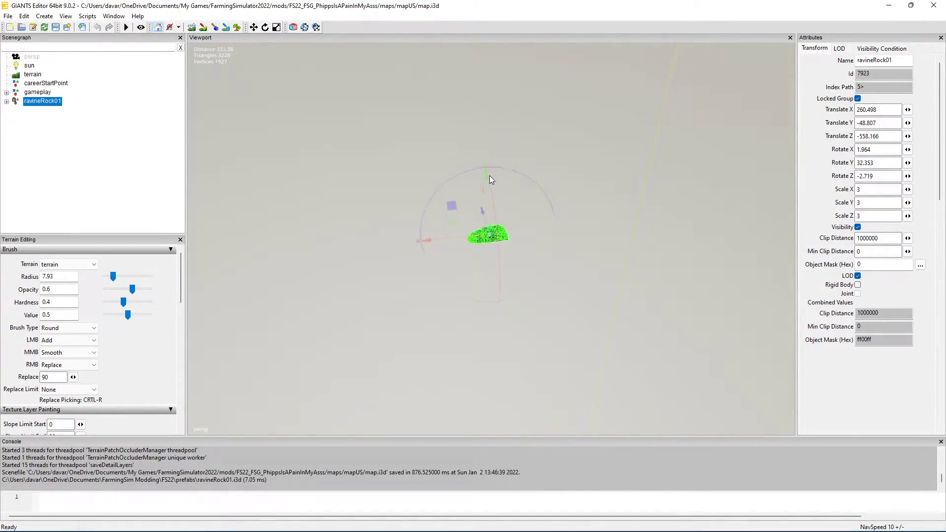
{"action": "scroll", "coordinate": [490, 175], "scroll_direction": "down", "scroll_amount": 3}
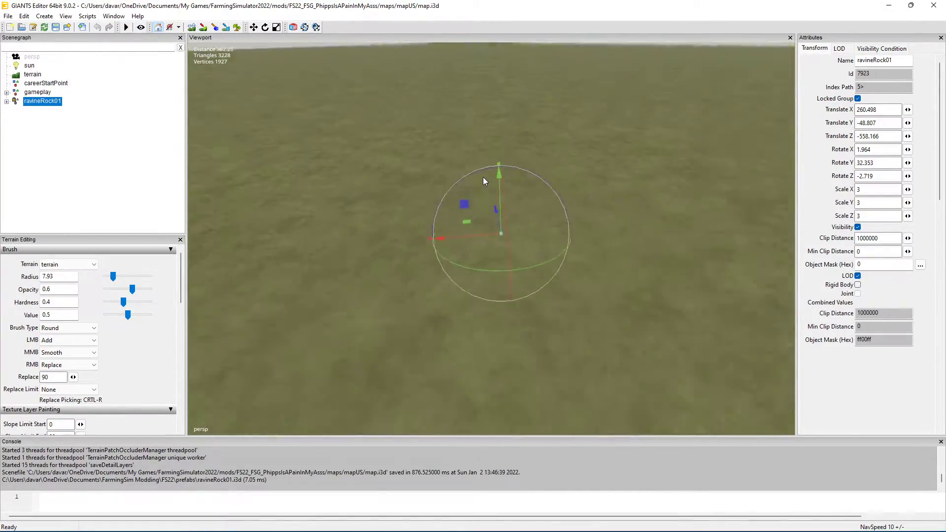
{"action": "left_click_drag", "start_coordinate": [483, 176], "coordinate": [0, 132], "text": "alt"}
{"action": "mouse_move", "coordinate": [492, 239]}
{"action": "left_mouse_down", "text": "alt"}
{"action": "mouse_move", "coordinate": [507, 122]}
{"action": "mouse_move", "coordinate": [608, 104]}
{"action": "mouse_move", "coordinate": [611, 111]}
{"action": "mouse_move", "coordinate": [591, 99]}
{"action": "mouse_move", "coordinate": [537, 249]}
{"action": "mouse_move", "coordinate": [581, 259]}
{"action": "mouse_move", "coordinate": [621, 241]}
{"action": "mouse_move", "coordinate": [650, 247]}
{"action": "mouse_move", "coordinate": [670, 296]}
{"action": "mouse_move", "coordinate": [656, 261]}
{"action": "mouse_move", "coordinate": [626, 275]}
{"action": "mouse_move", "coordinate": [601, 222]}
{"action": "mouse_move", "coordinate": [601, 230]}
{"action": "left_mouse_up", "text": "alt"}
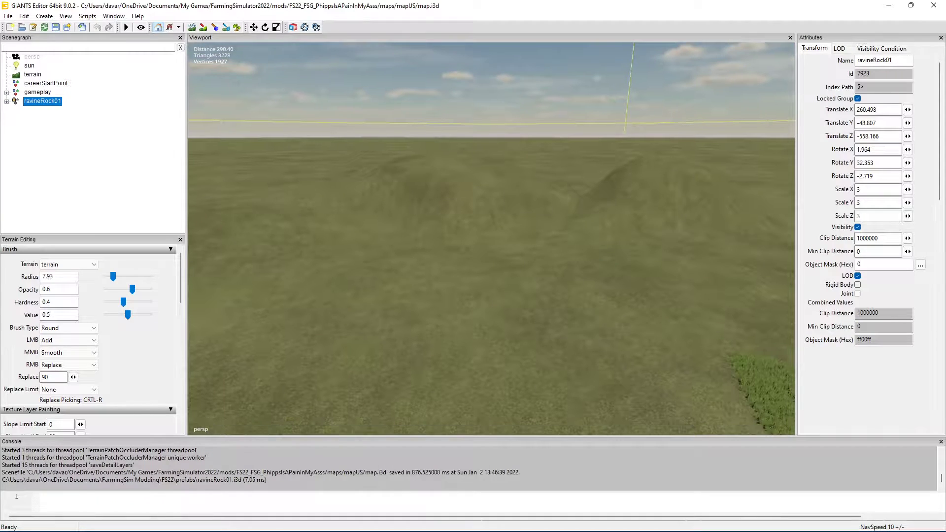
{"action": "mouse_move", "coordinate": [463, 217]}
{"action": "left_mouse_down", "text": "alt"}
{"action": "mouse_move", "coordinate": [470, 205]}
{"action": "mouse_move", "coordinate": [461, 222]}
{"action": "left_mouse_up", "text": "alt"}
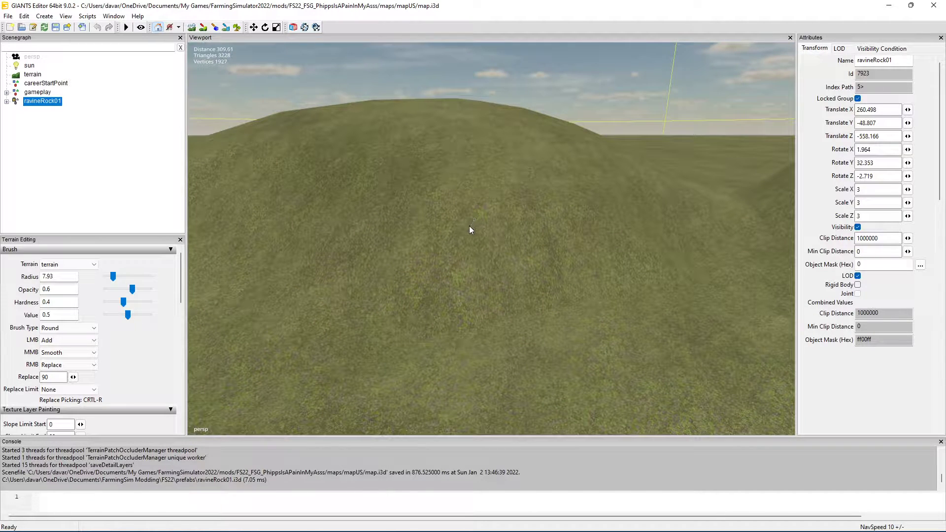
{"action": "key", "text": "ctrl+b"}
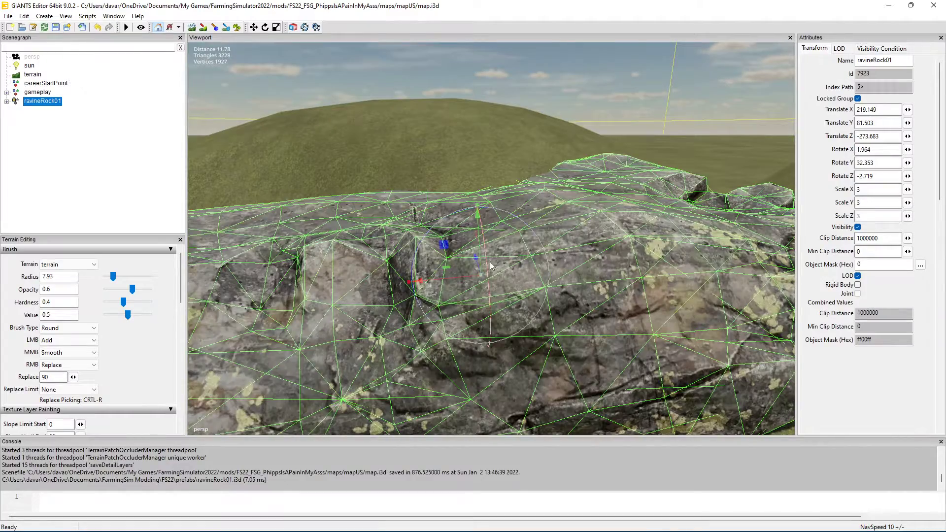
{"action": "left_click_drag", "start_coordinate": [524, 195], "coordinate": [471, 202], "text": "alt"}
{"action": "scroll", "coordinate": [523, 221], "scroll_direction": "down", "scroll_amount": 4}
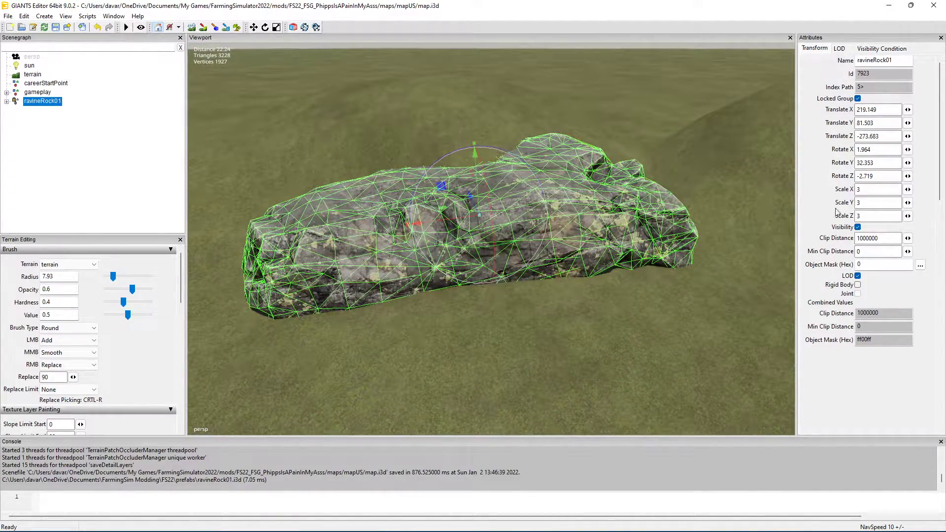
- Scale the rock to 1 on X, 1 on Y and 1.5 on Z
{"action": "left_click", "coordinate": [873, 191]}
{"action": "key", "text": "Tab"}
{"action": "key", "text": "Tab"}
{"action": "double_click", "coordinate": [867, 188]}
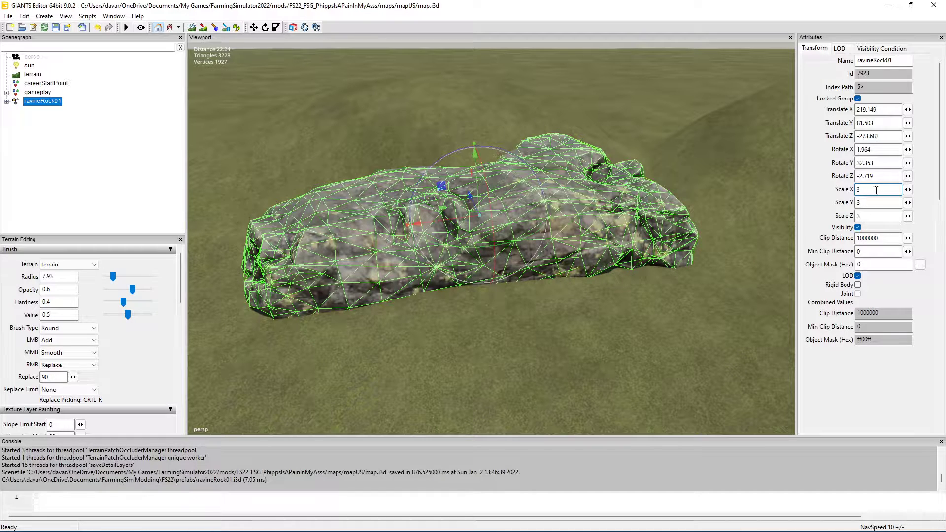
{"action": "type", "text": "1"}
{"action": "left_click", "coordinate": [864, 203]}
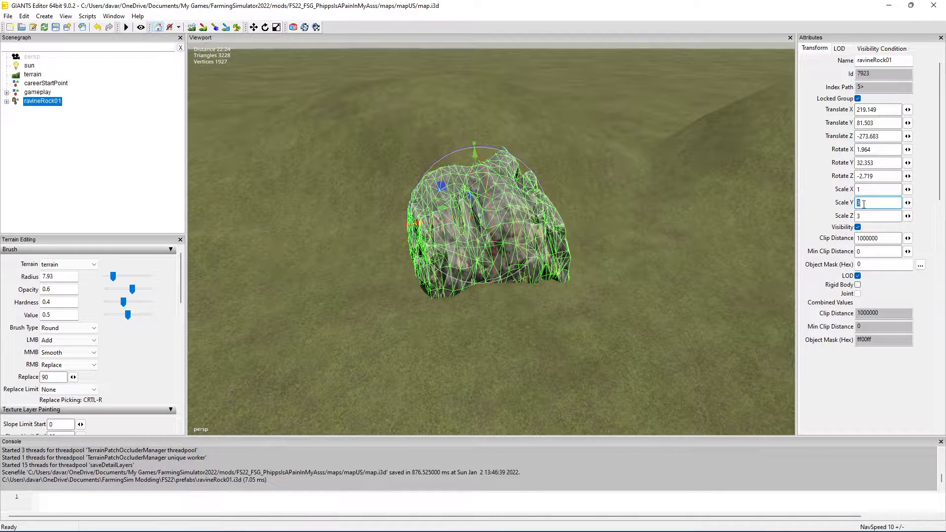
{"action": "type", "text": "31"}
{"action": "type", "text": "1"}
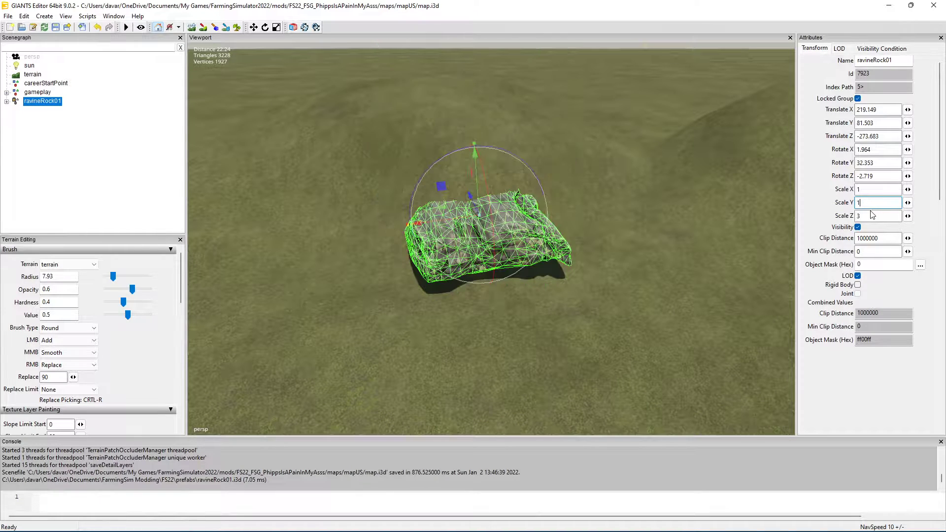
{"action": "left_click", "coordinate": [868, 217]}
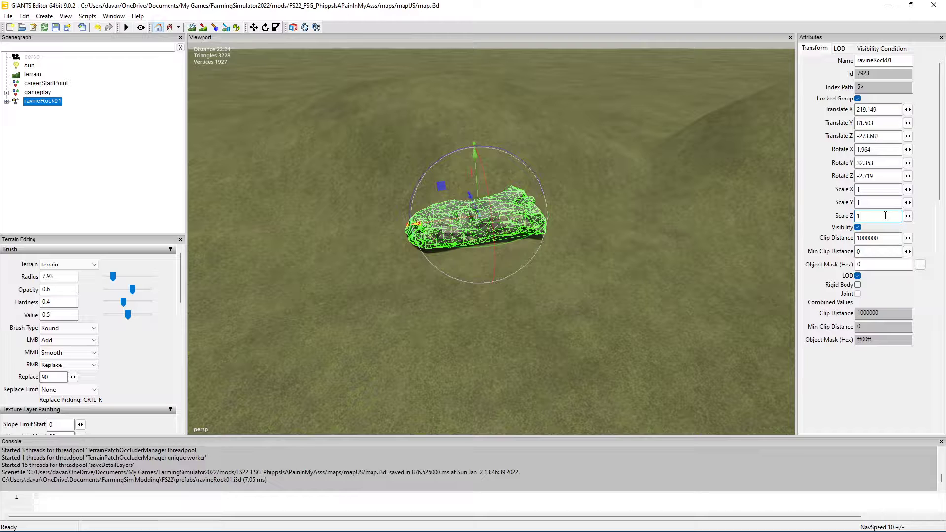
{"action": "type", "text": "1.5"}
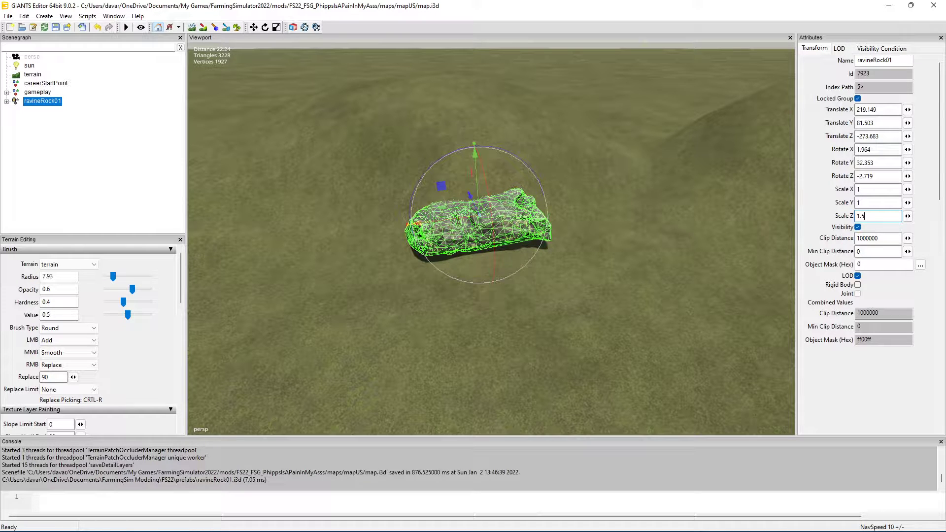
- Set the rock's X scale to 2 and check its stretched shape against the terrain
{"action": "left_click", "coordinate": [865, 191]}
{"action": "type", "text": "22"}
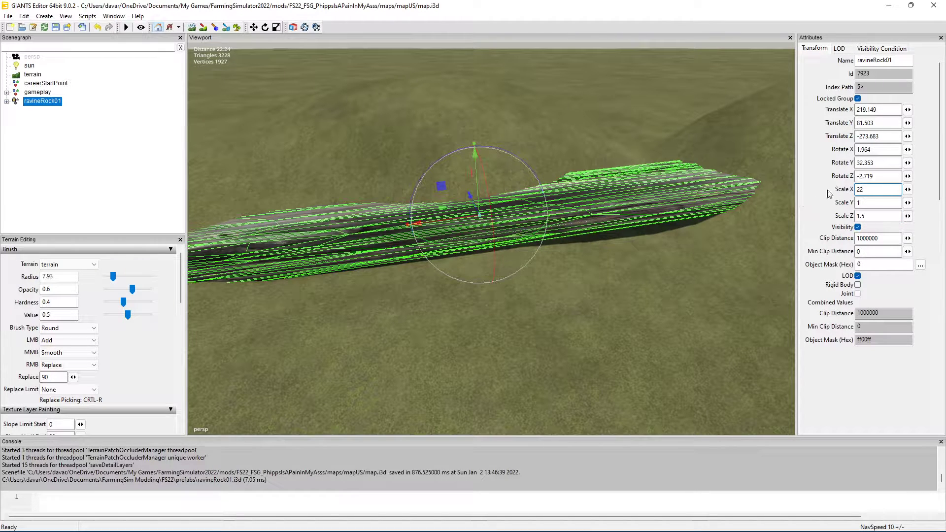
{"action": "key", "text": "BackSpace"}
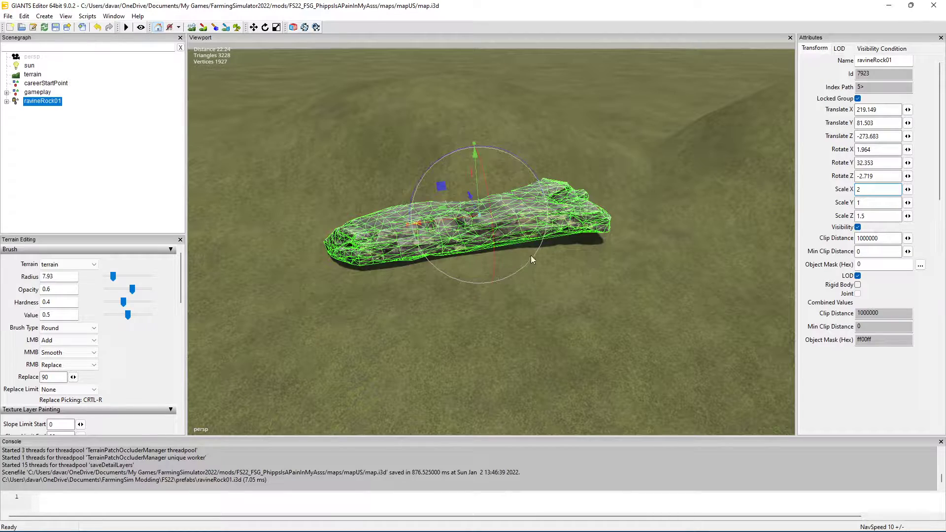
{"action": "left_click", "coordinate": [645, 250]}
{"action": "left_click_drag", "start_coordinate": [571, 255], "coordinate": [554, 266], "text": "alt"}
{"action": "scroll", "coordinate": [536, 258], "scroll_direction": "up", "scroll_amount": 3}
{"action": "scroll", "coordinate": [629, 239], "scroll_direction": "down", "scroll_amount": 3}
{"action": "scroll", "coordinate": [628, 240], "scroll_direction": "up", "scroll_amount": 4}
{"action": "scroll", "coordinate": [604, 247], "scroll_direction": "down", "scroll_amount": 4}
{"action": "scroll", "coordinate": [593, 245], "scroll_direction": "up", "scroll_amount": 4}
{"action": "scroll", "coordinate": [554, 266], "scroll_direction": "down", "scroll_amount": 4}
{"action": "left_click", "coordinate": [476, 257]}
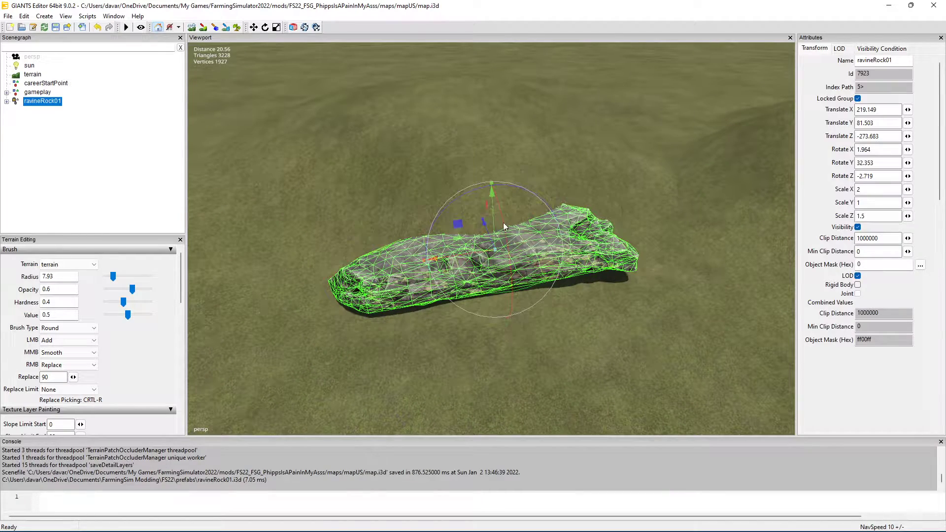
- Flip the rock upside down, to about -178 degrees on X, reposition it near X 221.8, Z -269.5, and check it unselected before reselecting it
{"action": "left_click_drag", "start_coordinate": [487, 232], "coordinate": [415, 176]}
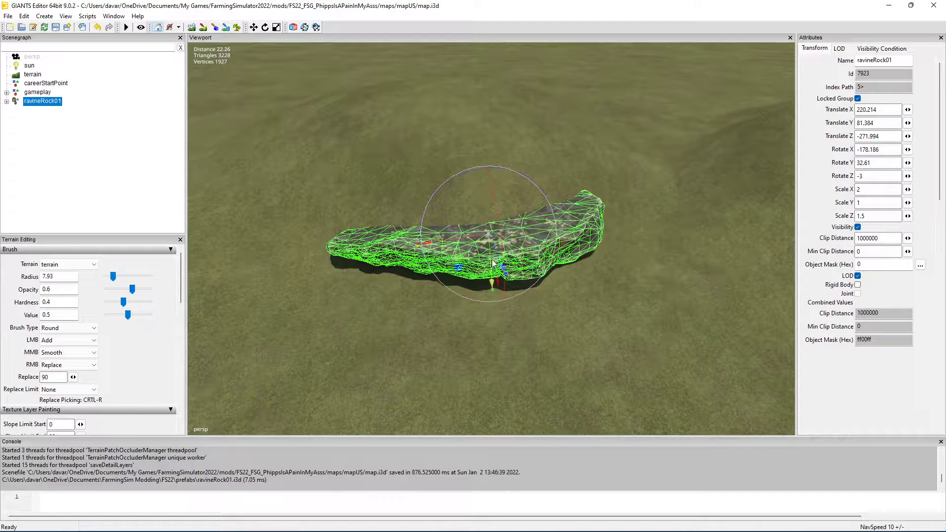
{"action": "left_click_drag", "start_coordinate": [492, 265], "coordinate": [480, 185]}
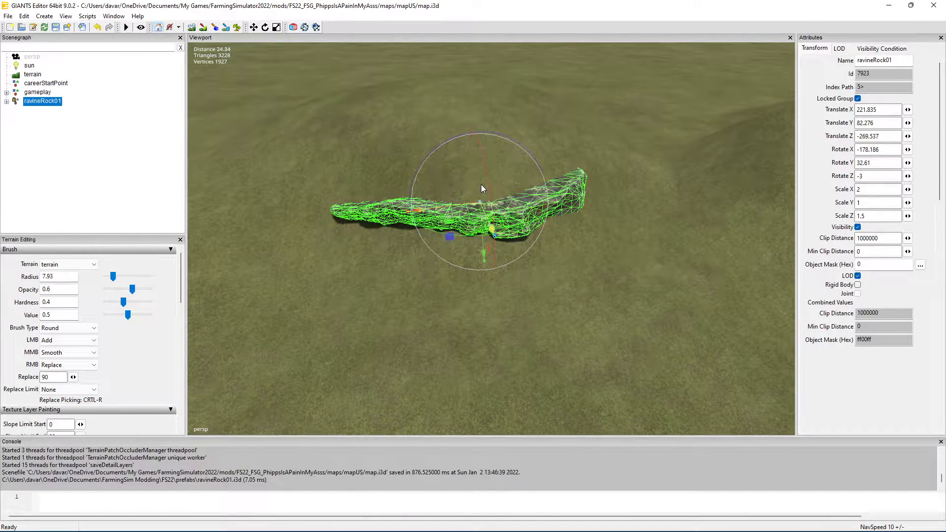
{"action": "left_click", "coordinate": [541, 272]}
{"action": "left_click_drag", "start_coordinate": [541, 272], "coordinate": [484, 252], "text": "alt"}
{"action": "scroll", "coordinate": [432, 276], "scroll_direction": "up", "scroll_amount": 4}
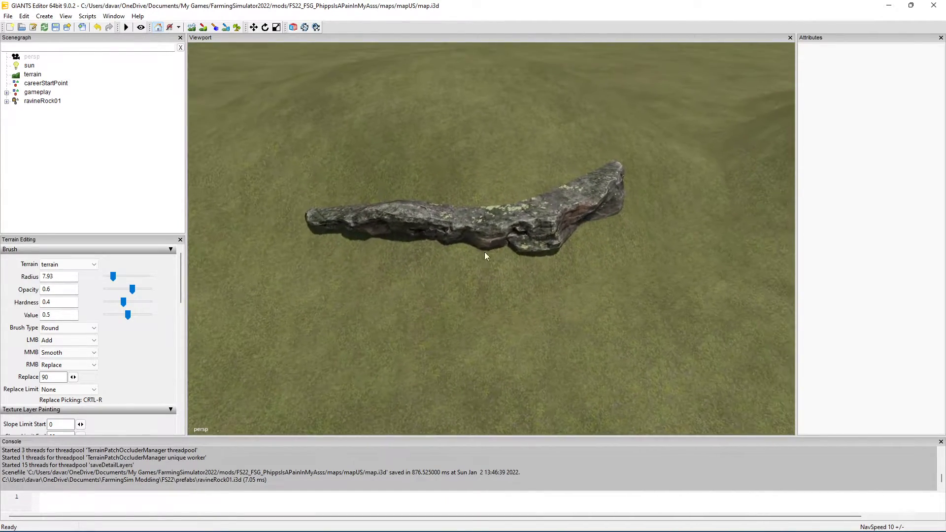
{"action": "left_click", "coordinate": [510, 225]}
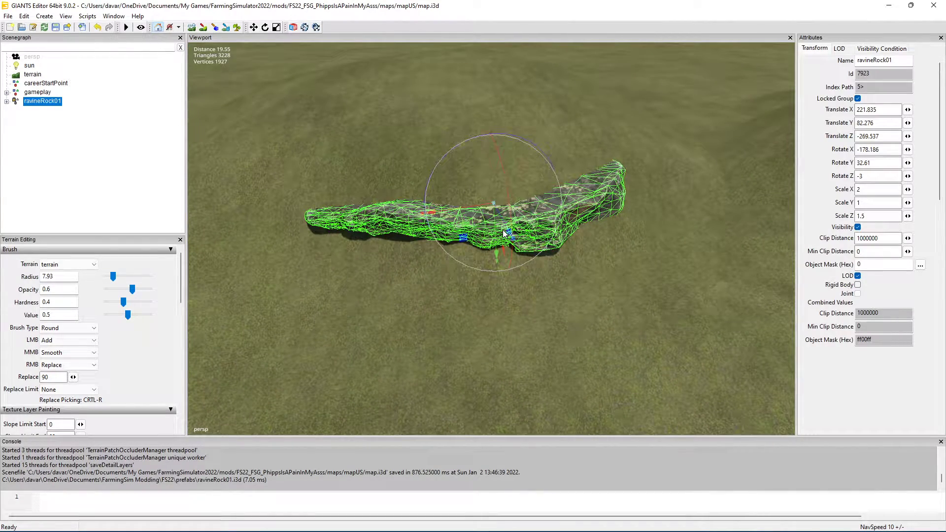
- Duplicate the rock twice and stack the copies slightly set back above it, at about Y 83 and Y 83.7
{"action": "key", "text": "ctrl+d"}
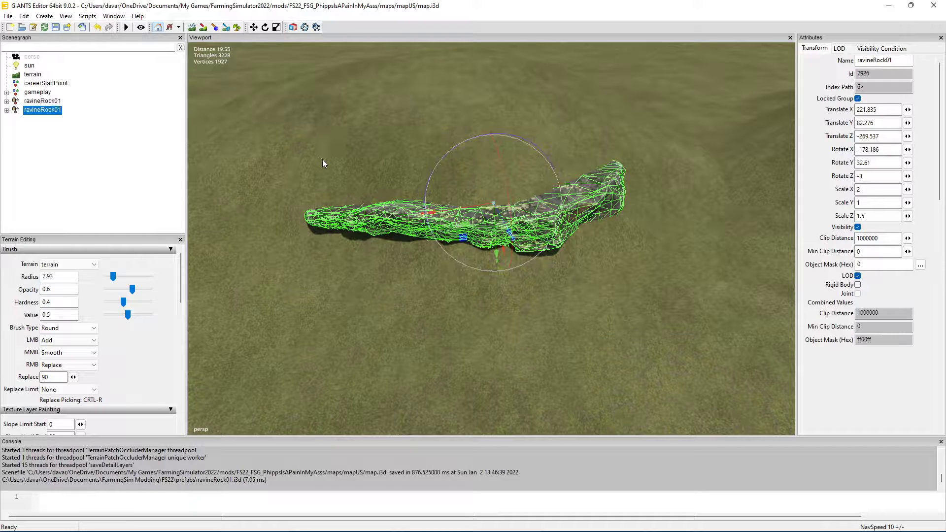
{"action": "left_click_drag", "start_coordinate": [493, 220], "coordinate": [494, 204]}
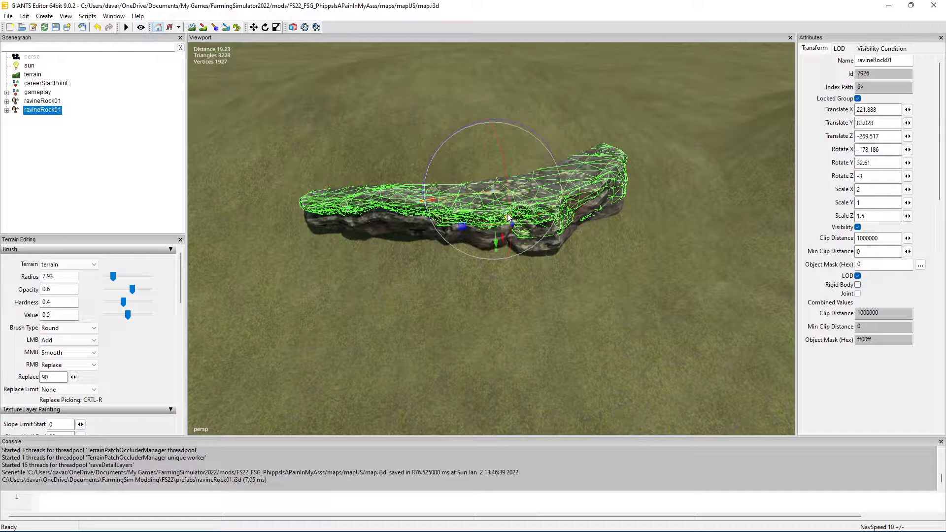
{"action": "left_click_drag", "start_coordinate": [507, 214], "coordinate": [499, 201]}
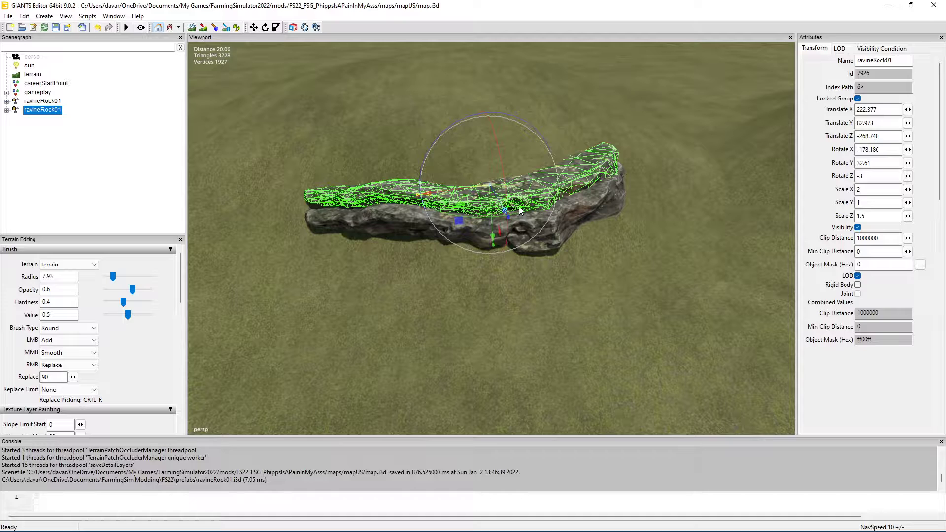
{"action": "key", "text": "ctrl+d"}
{"action": "left_click_drag", "start_coordinate": [492, 197], "coordinate": [492, 174]}
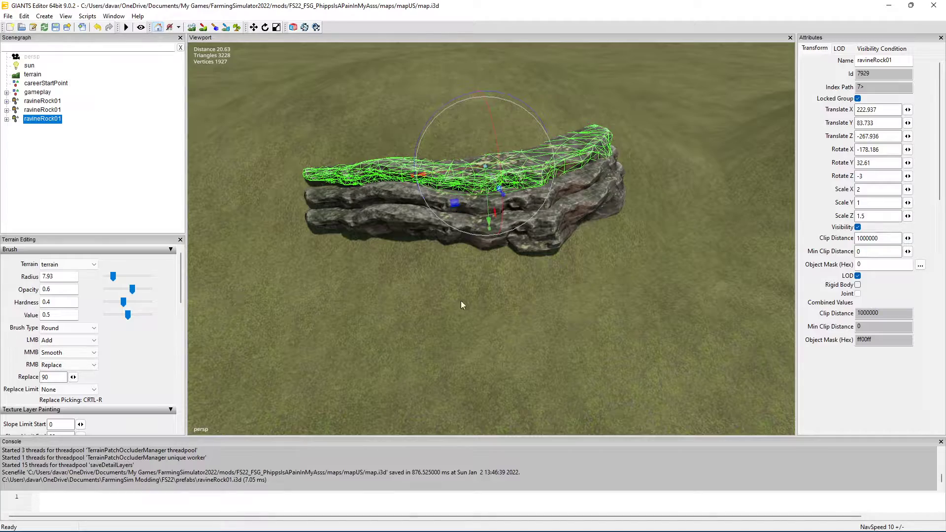
- Deselect the rocks and examine the three-layer stack from several angles and distances
{"action": "left_click", "coordinate": [478, 271]}
{"action": "scroll", "coordinate": [470, 273], "scroll_direction": "up", "scroll_amount": 4}
{"action": "left_click_drag", "start_coordinate": [475, 276], "coordinate": [523, 257], "text": "alt"}
{"action": "scroll", "coordinate": [454, 244], "scroll_direction": "down", "scroll_amount": 5}
{"action": "right_click", "coordinate": [523, 257]}
{"action": "left_click", "coordinate": [466, 277]}
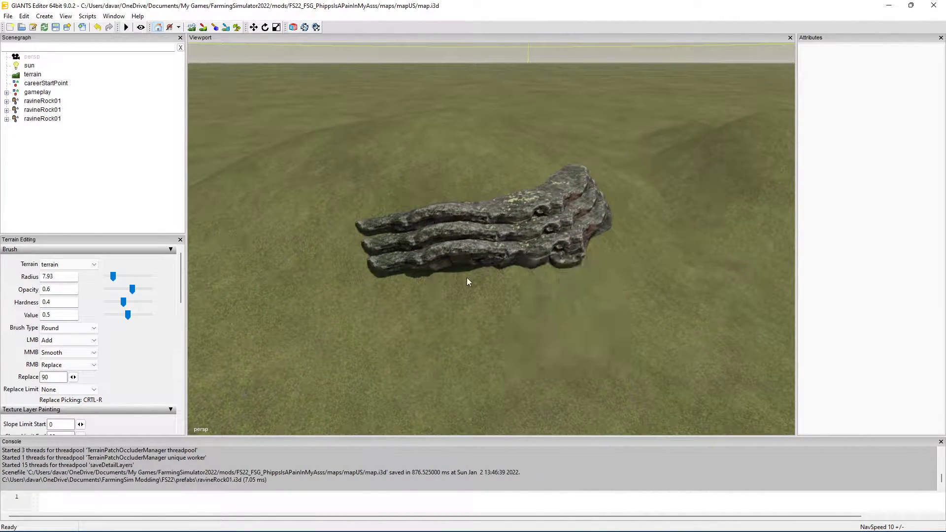
{"action": "left_click_drag", "start_coordinate": [466, 277], "coordinate": [446, 265], "text": "alt"}
{"action": "left_click", "coordinate": [436, 274]}
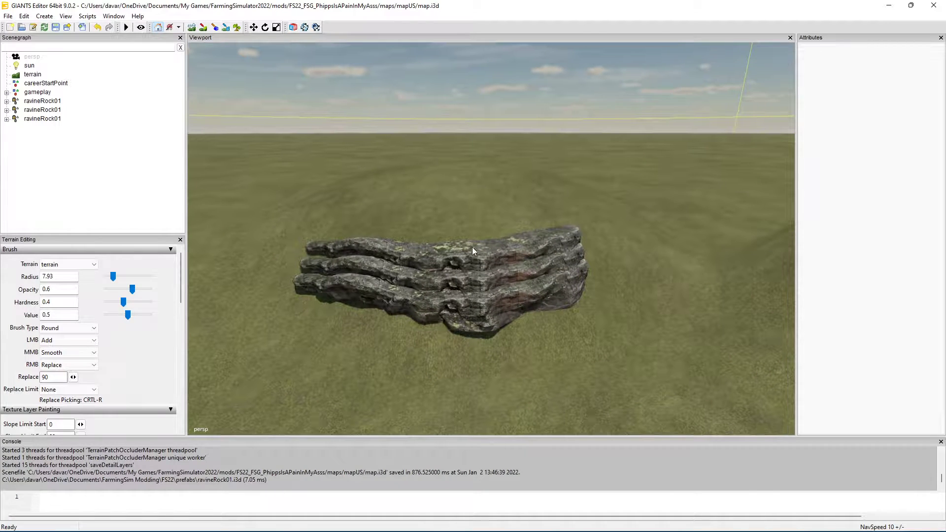
- Try a Z scale of 1 on the middle rock of the stack and undo it
{"action": "left_click", "coordinate": [533, 277]}
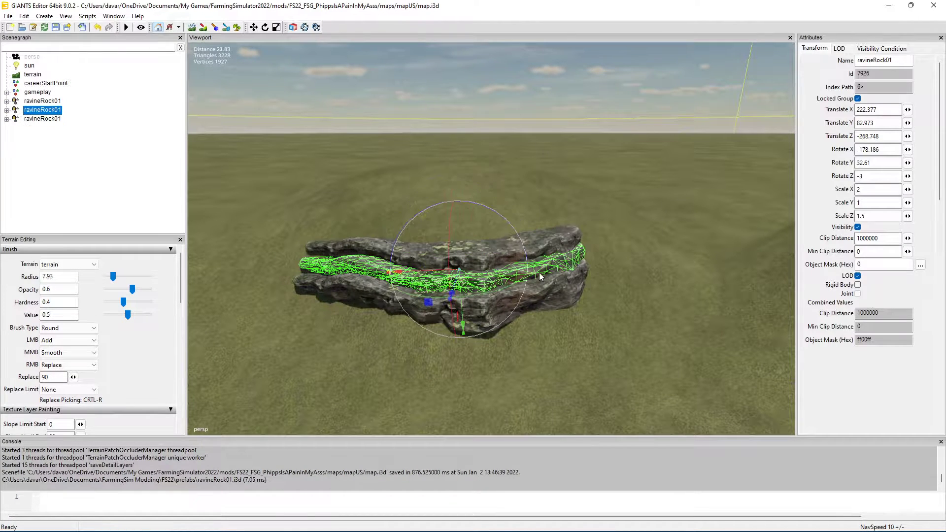
{"action": "left_click", "coordinate": [876, 216]}
{"action": "type", "text": "1"}
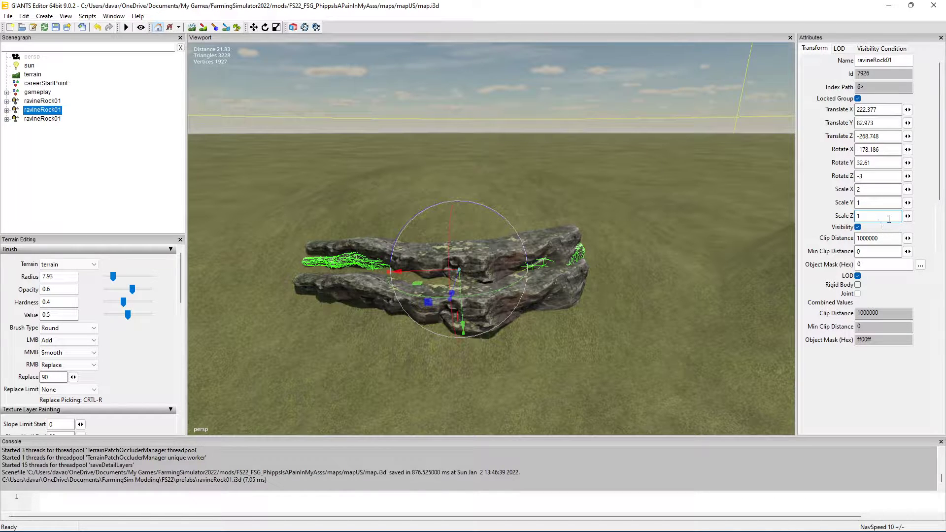
{"action": "key", "text": "ctrl+z"}
- Taper the rock stack by setting the top rock's X scale to 1 and the middle rock's to 1.5
{"action": "double_click", "coordinate": [874, 189]}
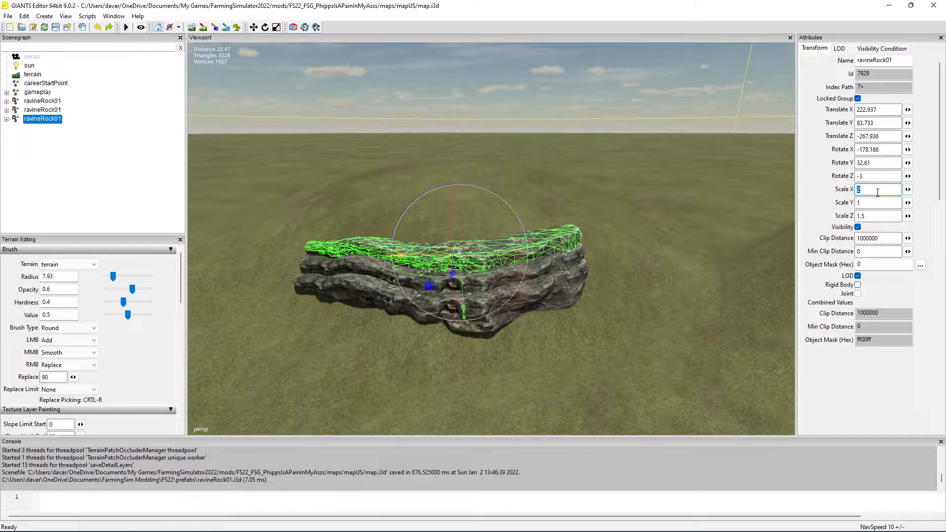
{"action": "type", "text": "1.5"}
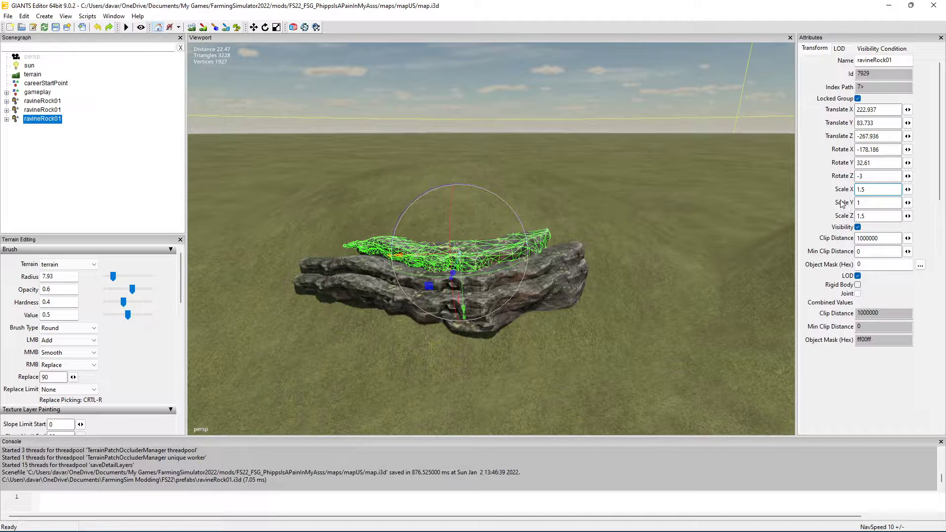
{"action": "key", "text": "BackSpace"}
{"action": "key", "text": "BackSpace"}
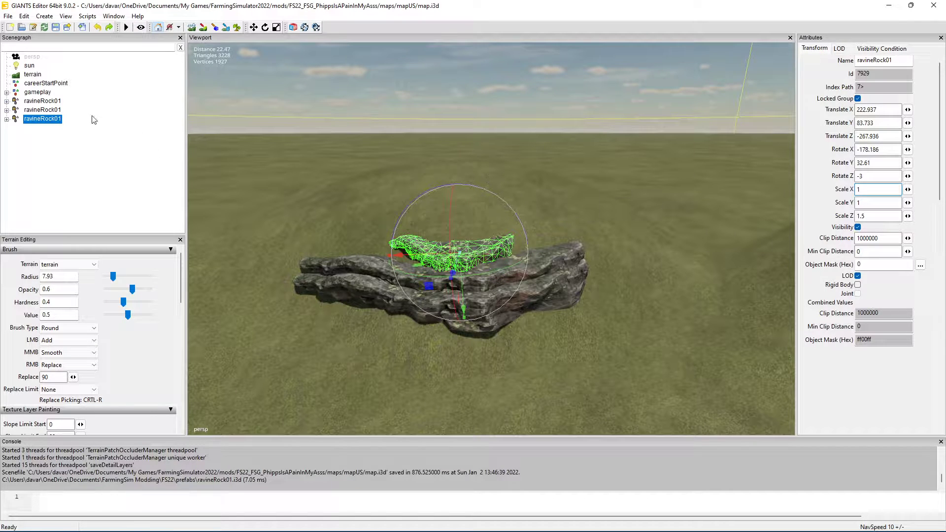
{"action": "left_click", "coordinate": [53, 110]}
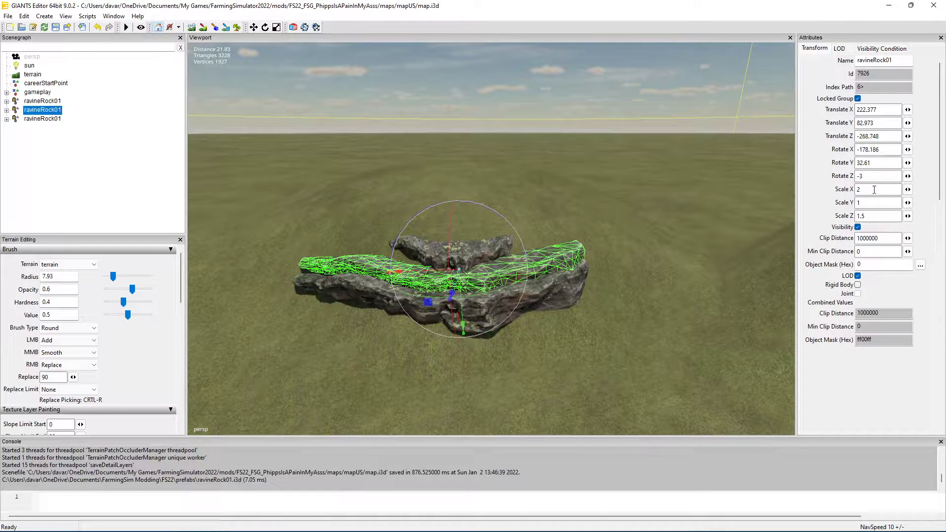
{"action": "type", "text": "1.5"}
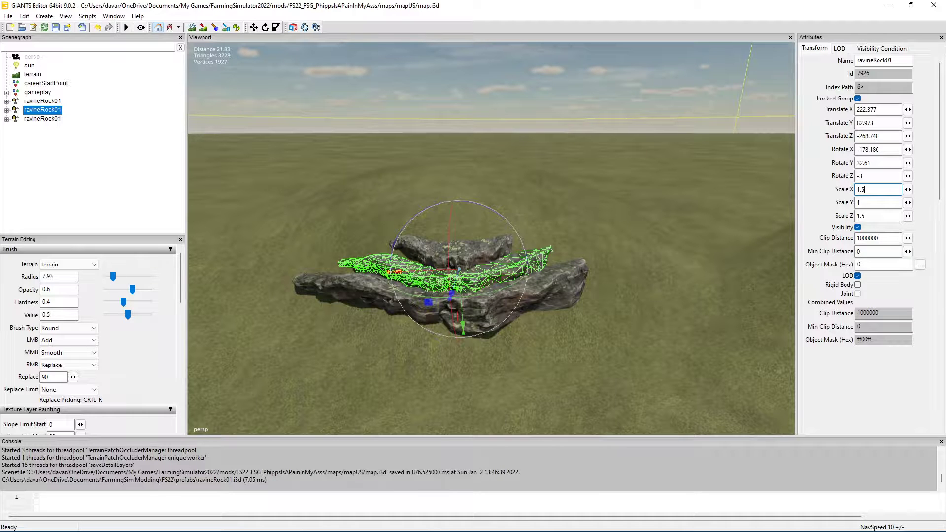
{"action": "left_click", "coordinate": [592, 244]}
- Import the prefab oldBarnRuin01_PLACE.i3d into the map
{"action": "left_click_drag", "start_coordinate": [608, 217], "coordinate": [717, 222], "text": "alt"}
{"action": "left_click_drag", "start_coordinate": [734, 224], "coordinate": [616, 236], "text": "alt"}
{"action": "scroll", "coordinate": [495, 239], "scroll_direction": "down", "scroll_amount": 5}
{"action": "left_click", "coordinate": [8, 16]}
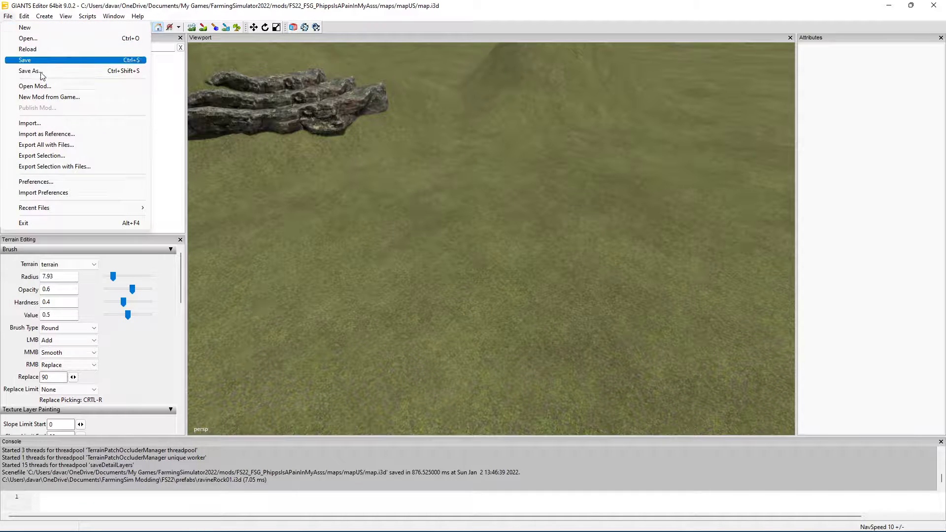
{"action": "left_click", "coordinate": [51, 124]}
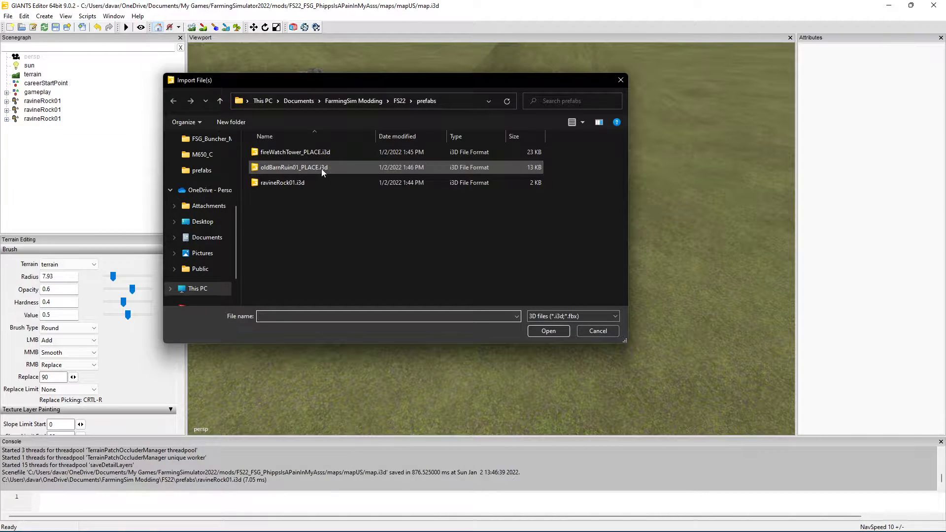
{"action": "left_click", "coordinate": [321, 168]}
{"action": "left_click", "coordinate": [551, 332]}
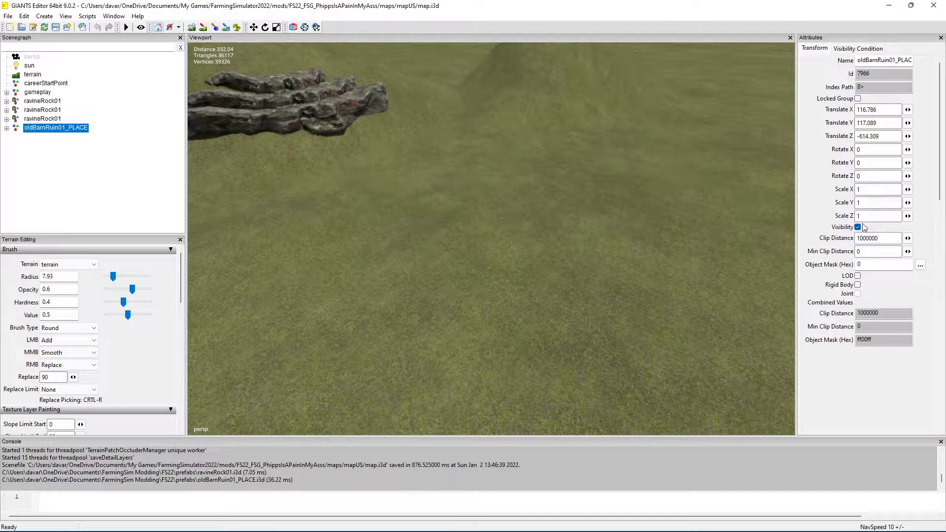
- Place the imported barn on the terrain beside the rocks, near X 208.9, Z -282.6, and check it from farther away
{"action": "key", "text": "ctrl+b"}
{"action": "left_click", "coordinate": [495, 215]}
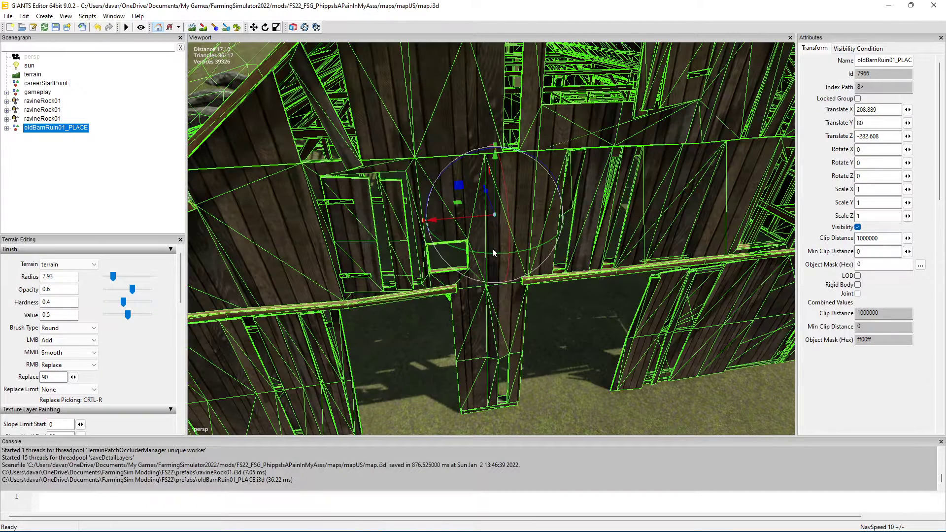
{"action": "left_click_drag", "start_coordinate": [574, 322], "coordinate": [652, 329], "text": "alt"}
{"action": "scroll", "coordinate": [568, 325], "scroll_direction": "down", "scroll_amount": 5}
{"action": "scroll", "coordinate": [663, 320], "scroll_direction": "down", "scroll_amount": 5}
{"action": "scroll", "coordinate": [671, 321], "scroll_direction": "up", "scroll_amount": 4}
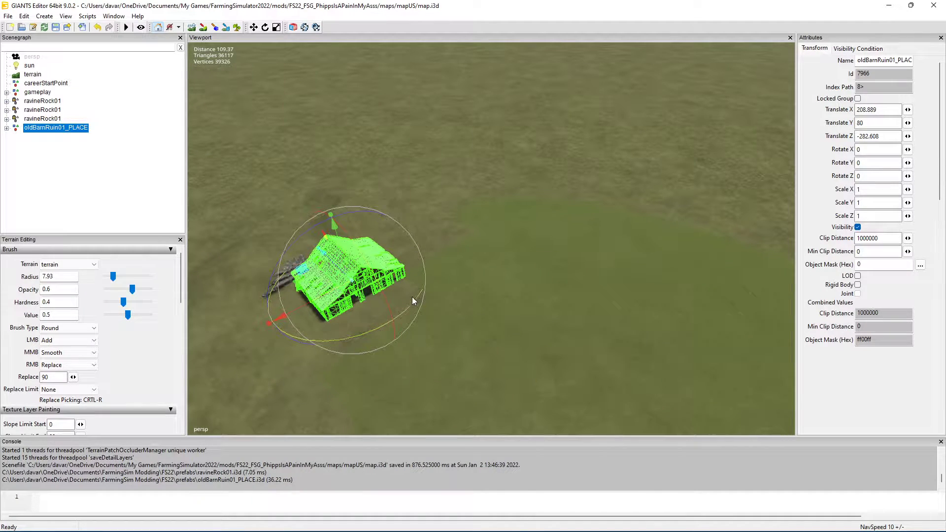
- Scatter copies of the old barn at varied rotations across the terrain beyond the rocks with interactive placement, ending near X -51.6, Z -165
{"action": "key", "text": "ctrl+b"}
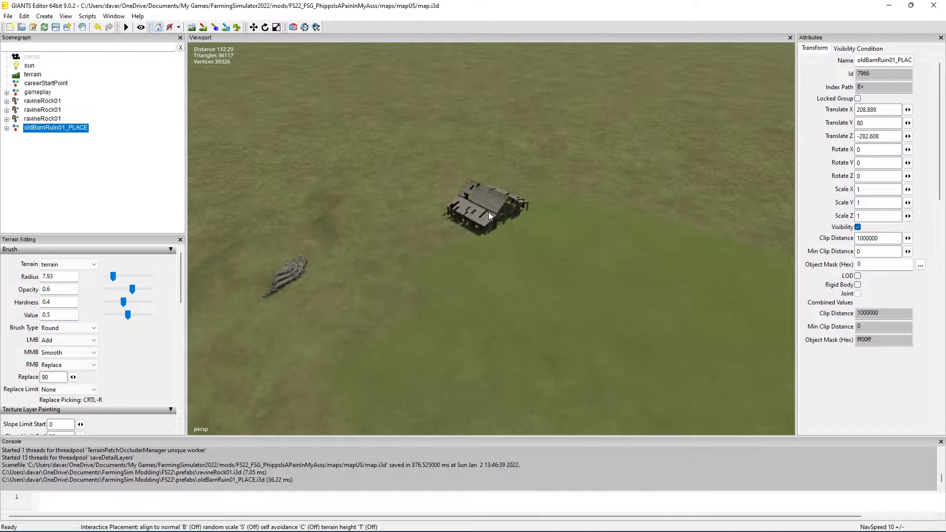
{"action": "left_click", "coordinate": [489, 212]}
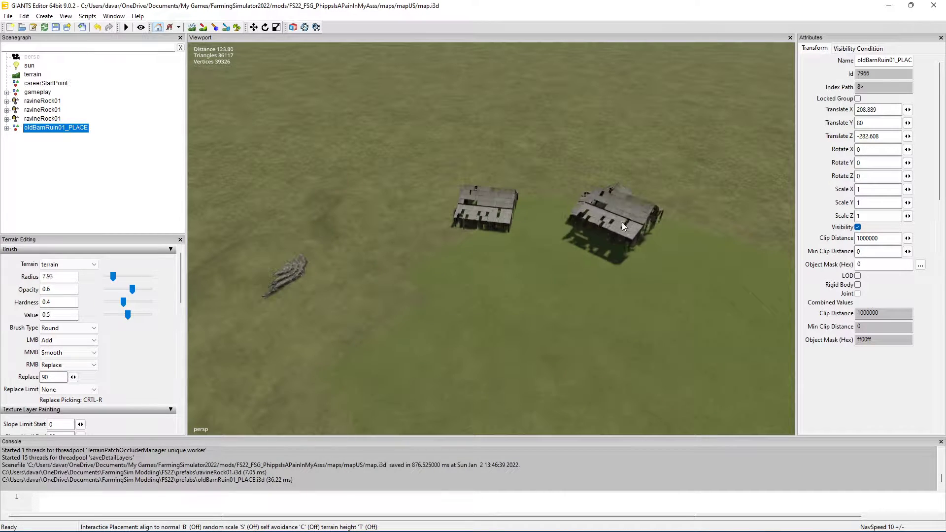
{"action": "left_click", "coordinate": [622, 222]}
{"action": "left_click", "coordinate": [723, 247]}
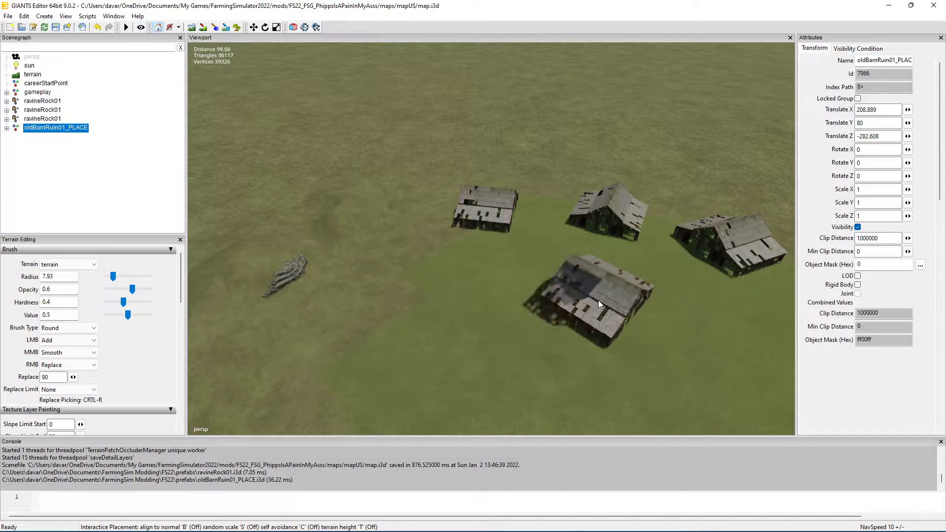
{"action": "left_click", "coordinate": [601, 299]}
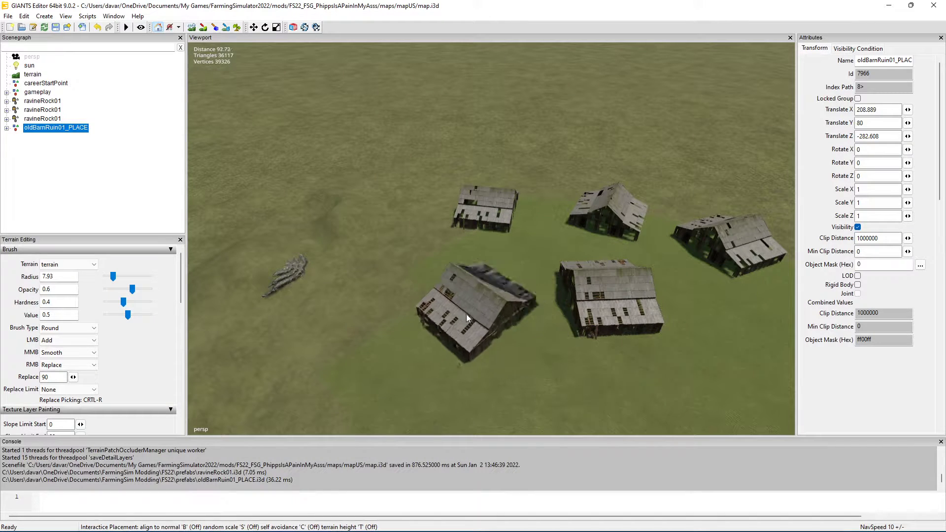
{"action": "left_click", "coordinate": [443, 324]}
{"action": "left_click", "coordinate": [547, 161]}
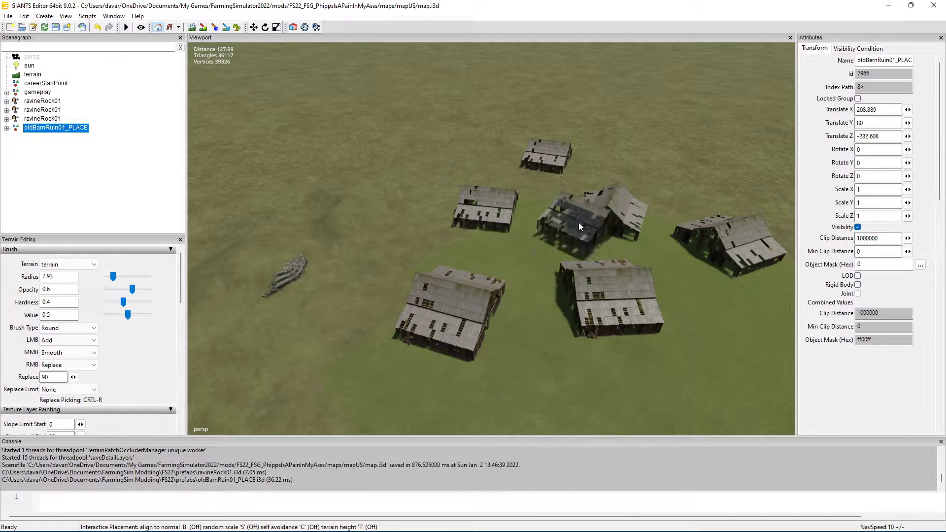
{"action": "left_click", "coordinate": [454, 152]}
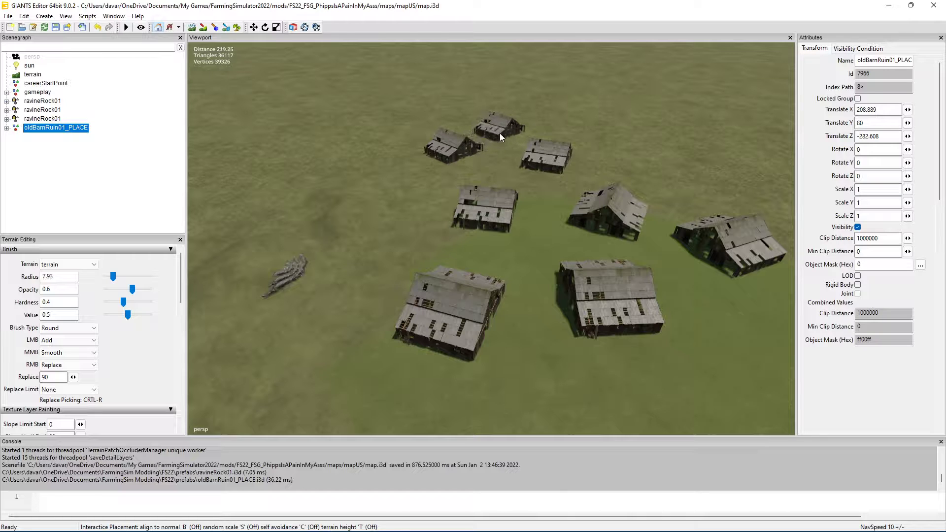
{"action": "left_click", "coordinate": [498, 135]}
{"action": "left_click", "coordinate": [541, 122]}
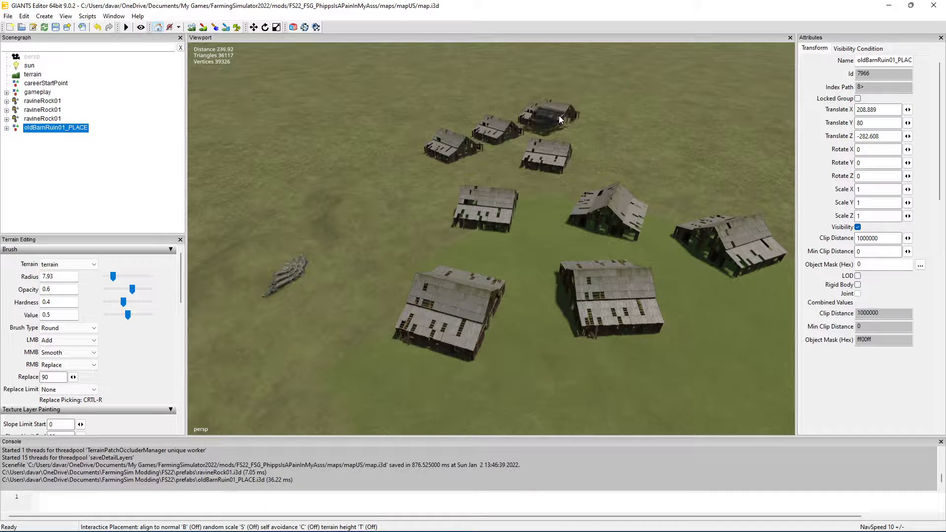
{"action": "left_click", "coordinate": [580, 114]}
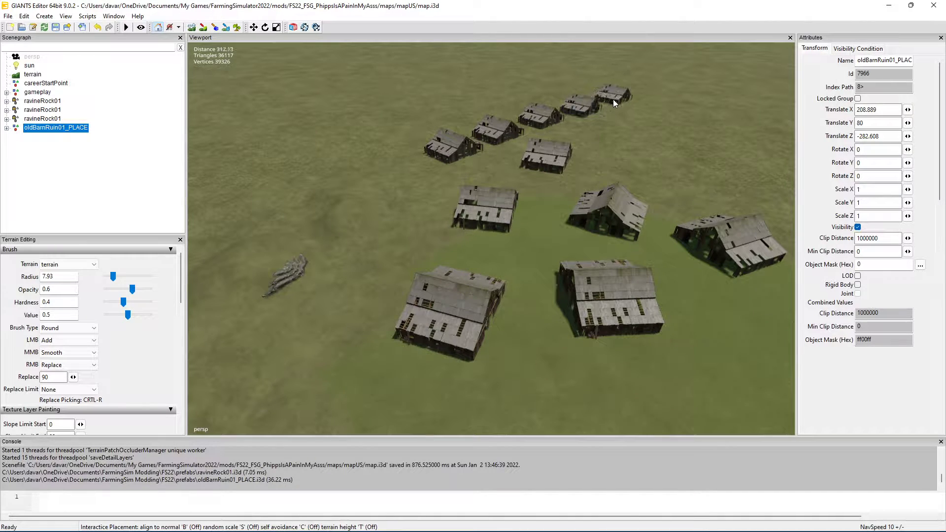
{"action": "left_click", "coordinate": [653, 113]}
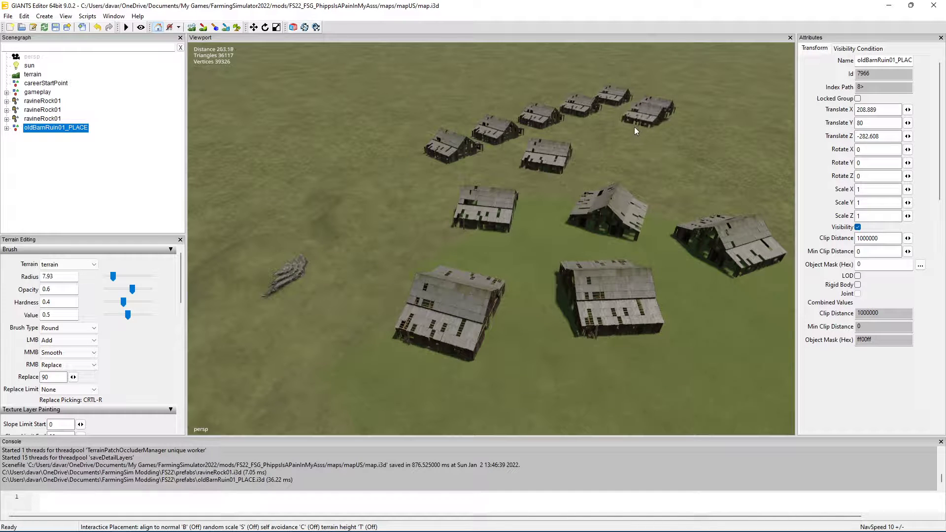
{"action": "left_click", "coordinate": [619, 130]}
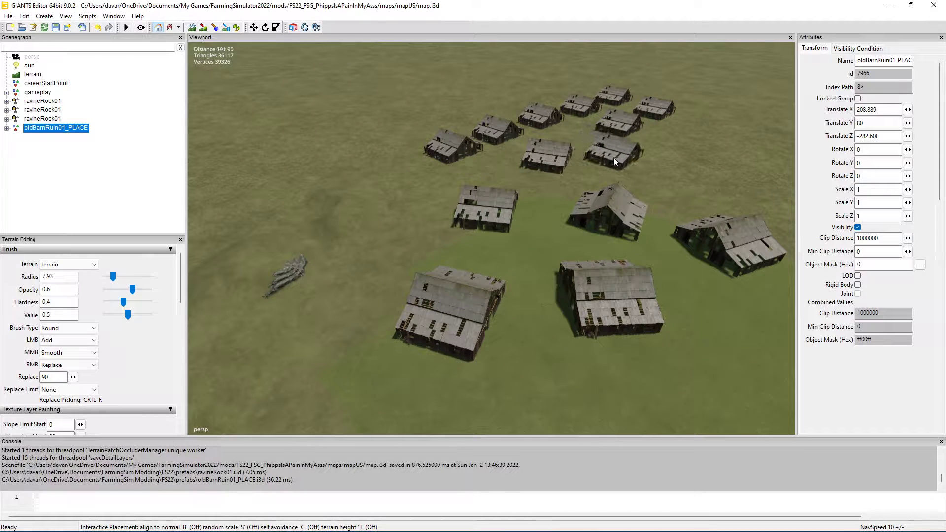
{"action": "left_click", "coordinate": [613, 158]}
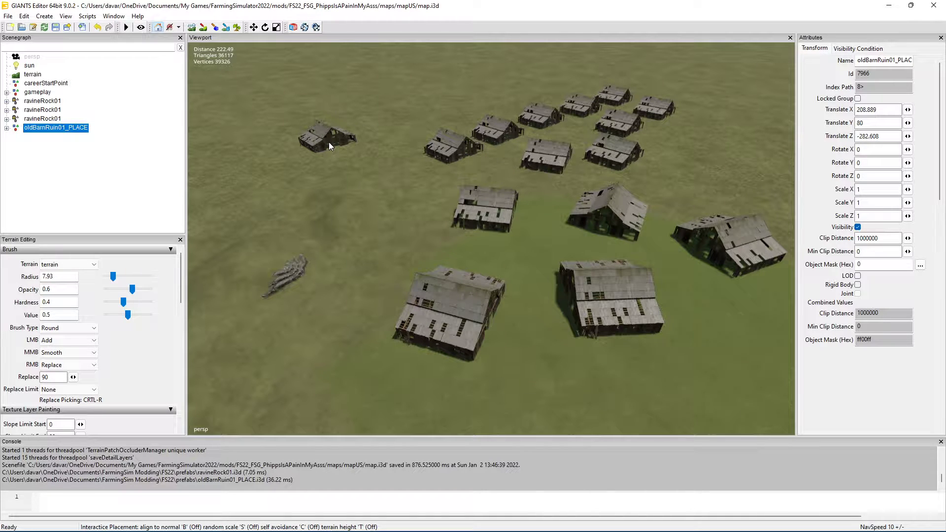
{"action": "left_click", "coordinate": [331, 141]}
{"action": "left_click", "coordinate": [380, 128]}
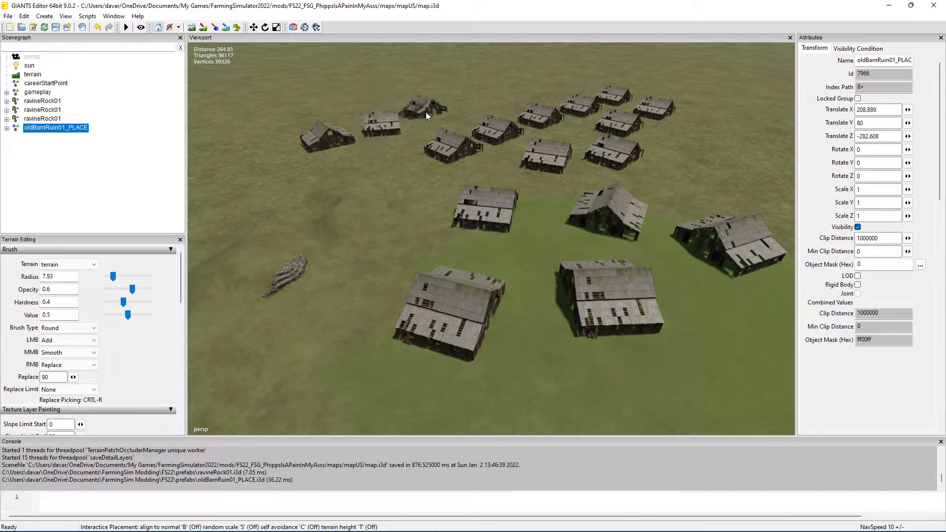
{"action": "left_click", "coordinate": [426, 111]}
{"action": "left_click", "coordinate": [470, 102]}
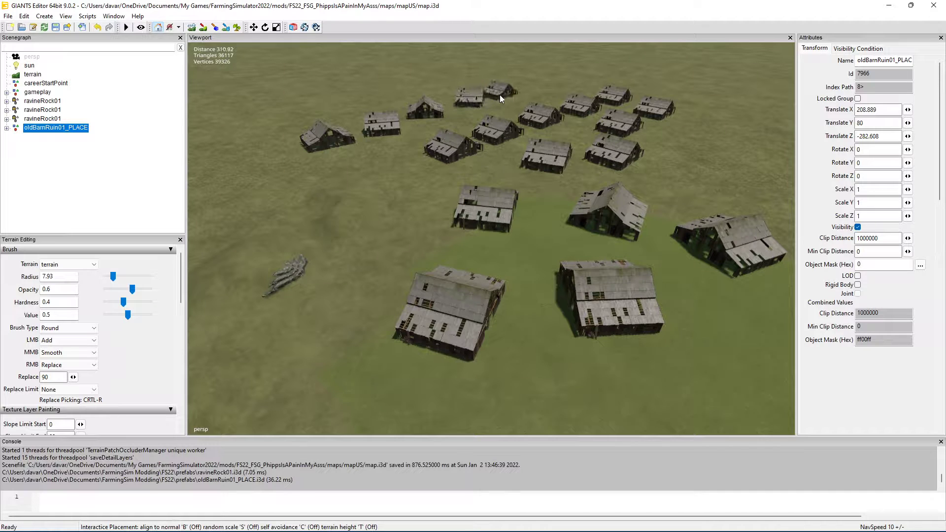
{"action": "left_click", "coordinate": [549, 86]}
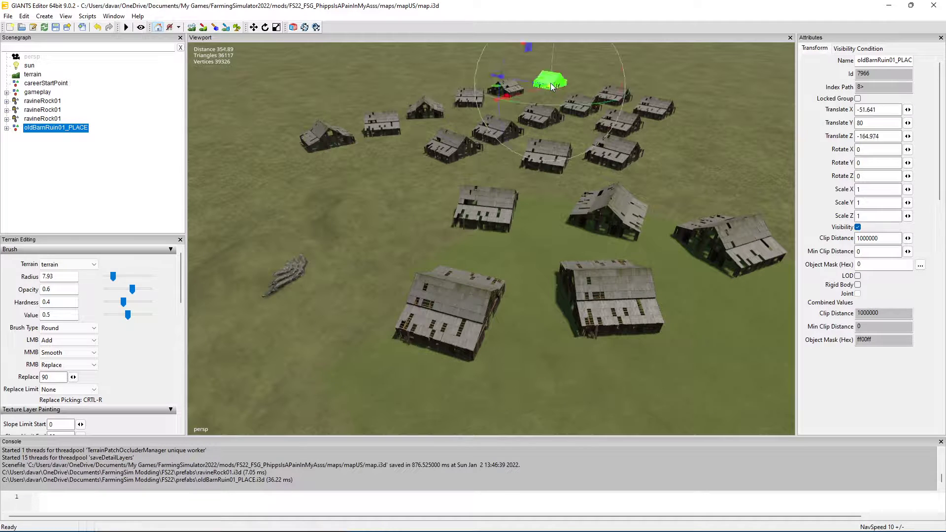
- Import the prefab fireWatchTower_PLACE.i3d into the map
{"action": "left_click_drag", "start_coordinate": [575, 166], "coordinate": [616, 155], "text": "alt"}
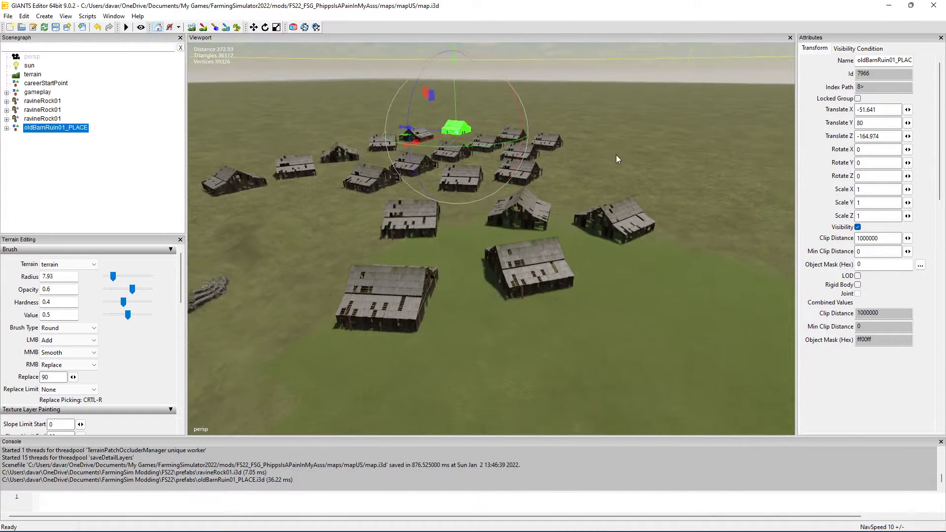
{"action": "left_click", "coordinate": [8, 16]}
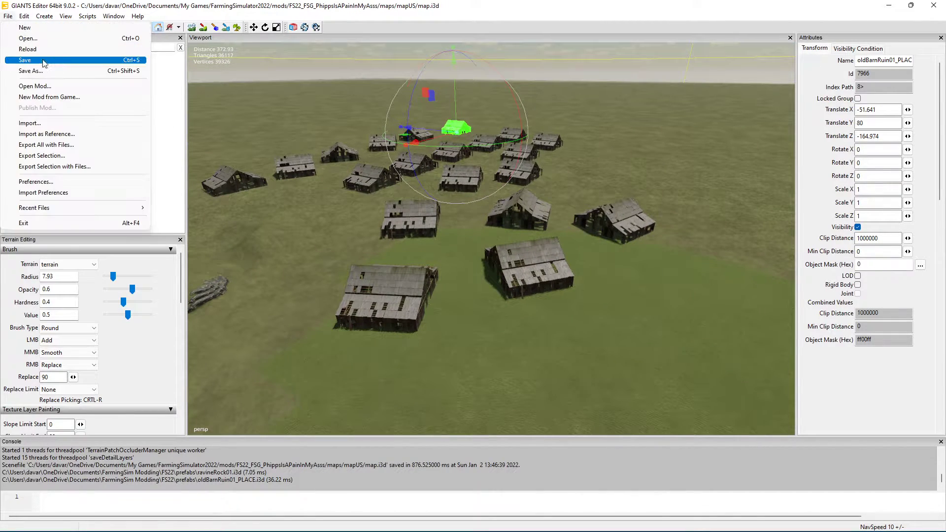
{"action": "left_click", "coordinate": [49, 123]}
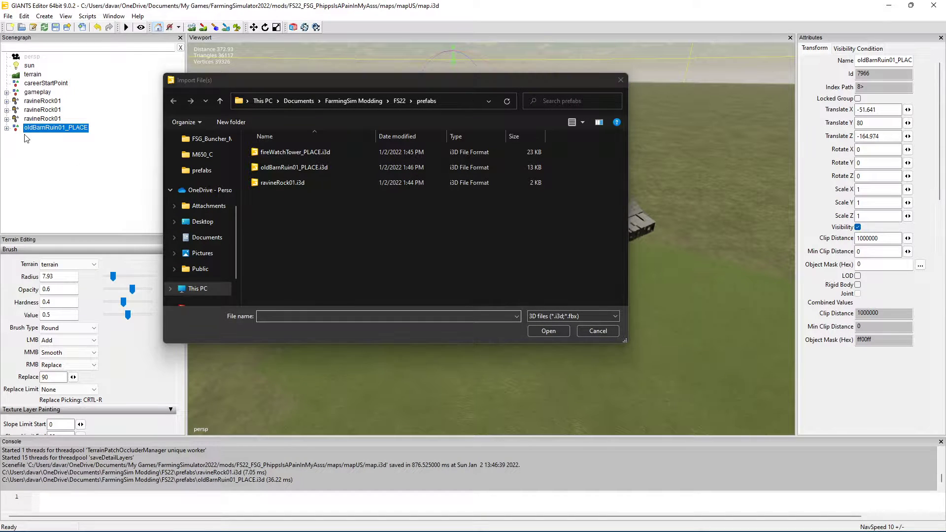
{"action": "left_click", "coordinate": [300, 154]}
{"action": "left_click", "coordinate": [542, 333]}
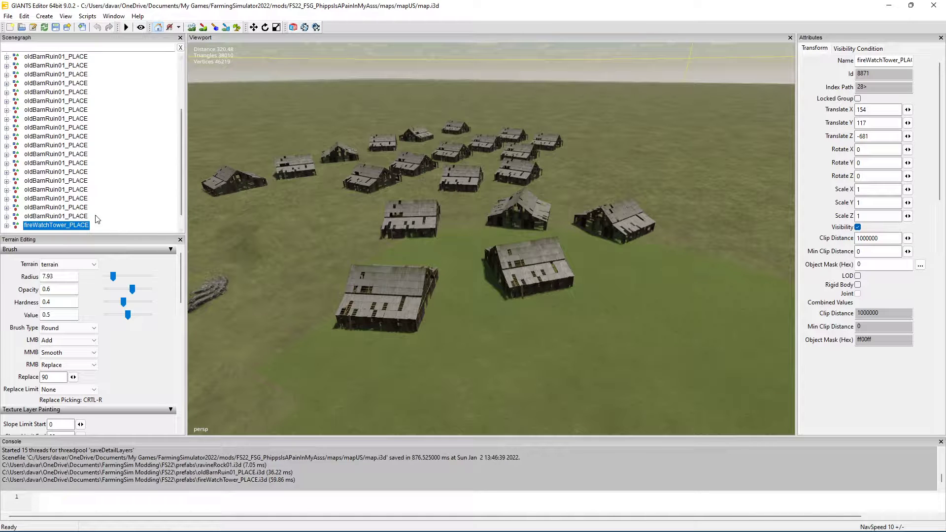
- Place the imported watchtower on the terrain beside the barns, near X 151.6, Z -378.6
{"action": "mouse_move", "coordinate": [470, 226]}
{"action": "left_mouse_down", "text": "alt"}
{"action": "mouse_move", "coordinate": [498, 235]}
{"action": "mouse_move", "coordinate": [479, 236]}
{"action": "left_mouse_up", "text": "alt"}
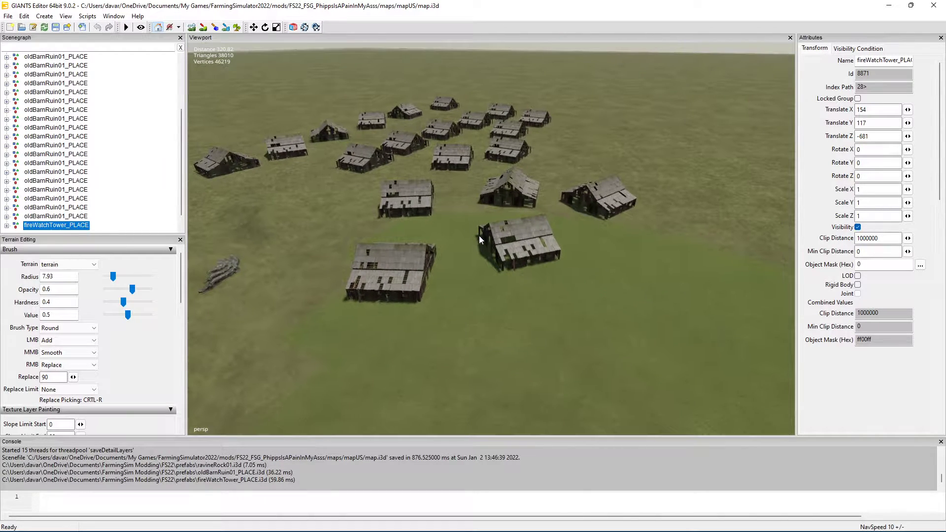
{"action": "key", "text": "ctrl+b"}
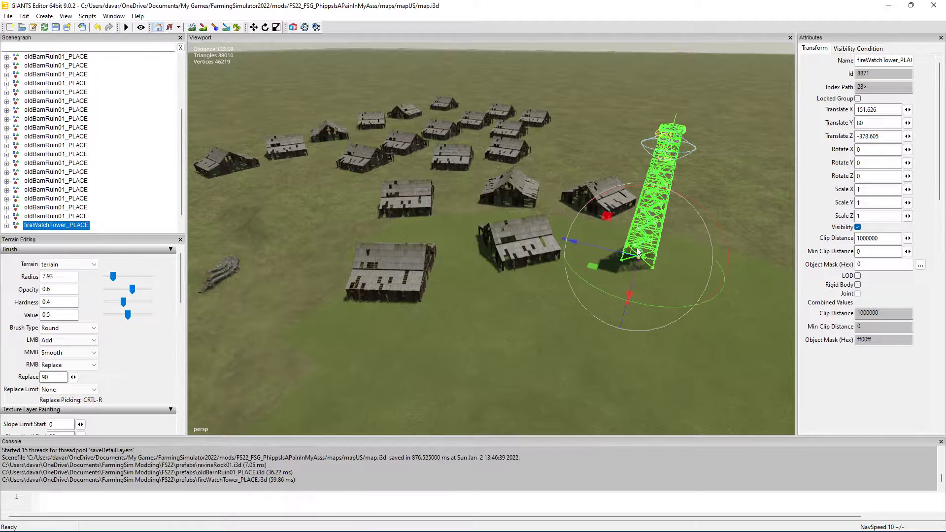
{"action": "mouse_move", "coordinate": [516, 253]}
{"action": "left_mouse_down", "text": "alt"}
{"action": "mouse_move", "coordinate": [569, 245]}
{"action": "mouse_move", "coordinate": [522, 252]}
{"action": "mouse_move", "coordinate": [530, 257]}
{"action": "left_mouse_up", "text": "alt"}
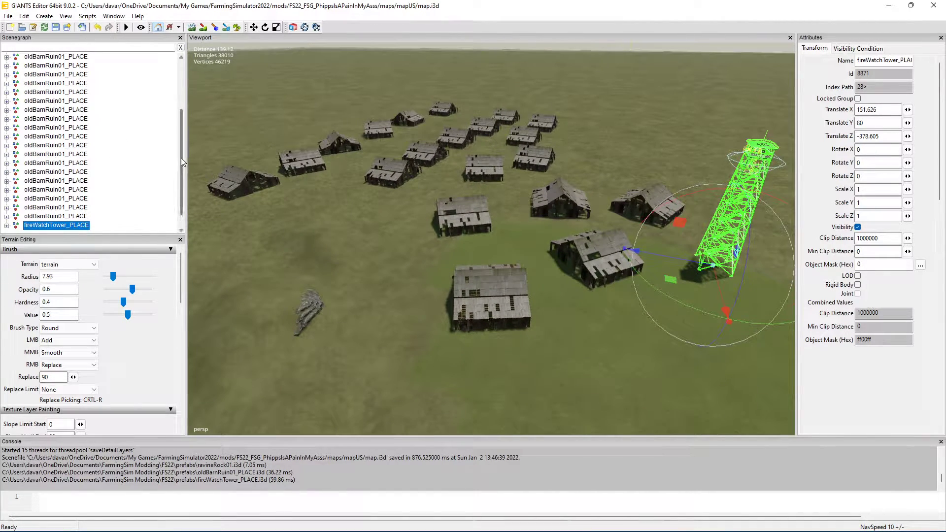
- Create a new transform group in the scene and name it buildings
{"action": "left_click_drag", "start_coordinate": [181, 158], "coordinate": [183, 80]}
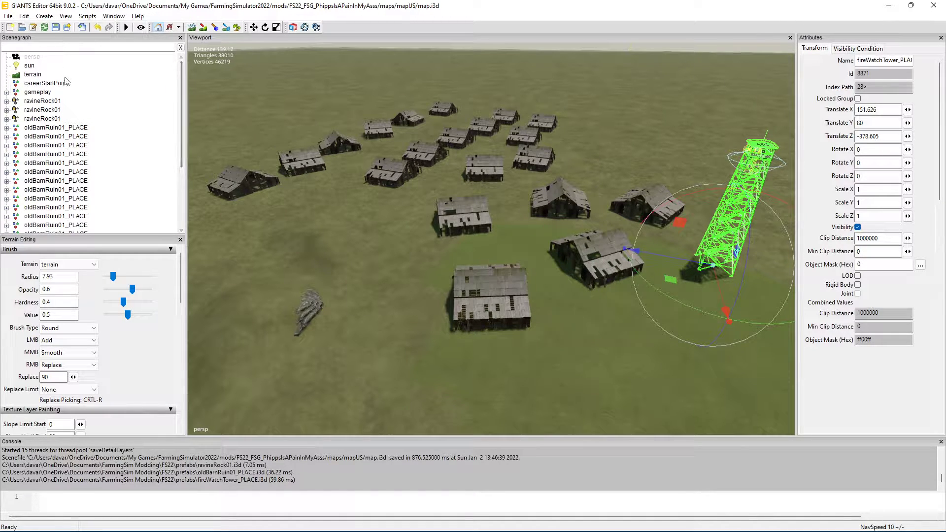
{"action": "left_click", "coordinate": [43, 17]}
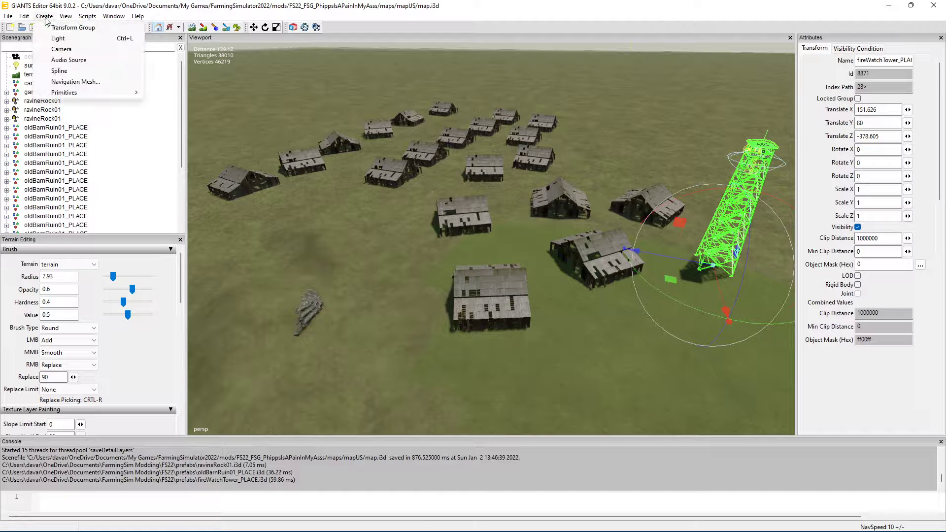
{"action": "left_click", "coordinate": [66, 28]}
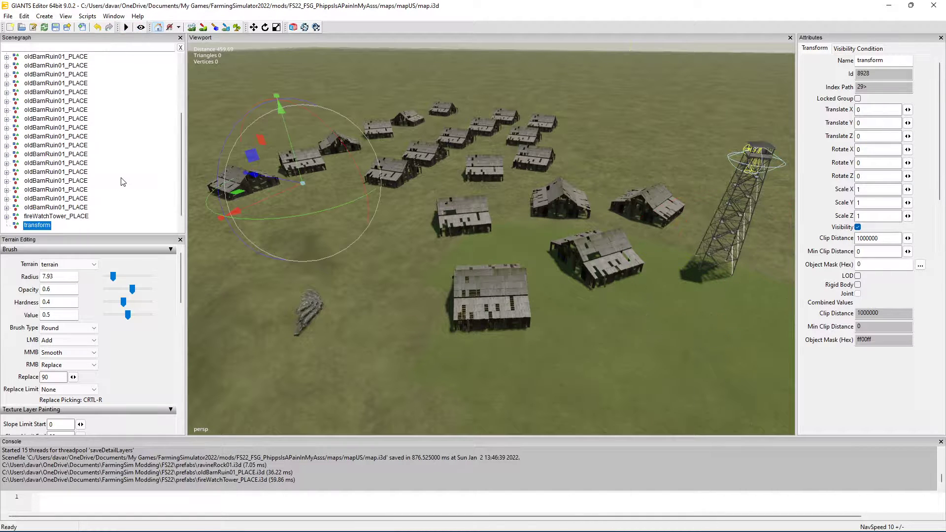
{"action": "double_click", "coordinate": [887, 63]}
{"action": "type", "text": "buildings"}
{"action": "left_click", "coordinate": [84, 233]}
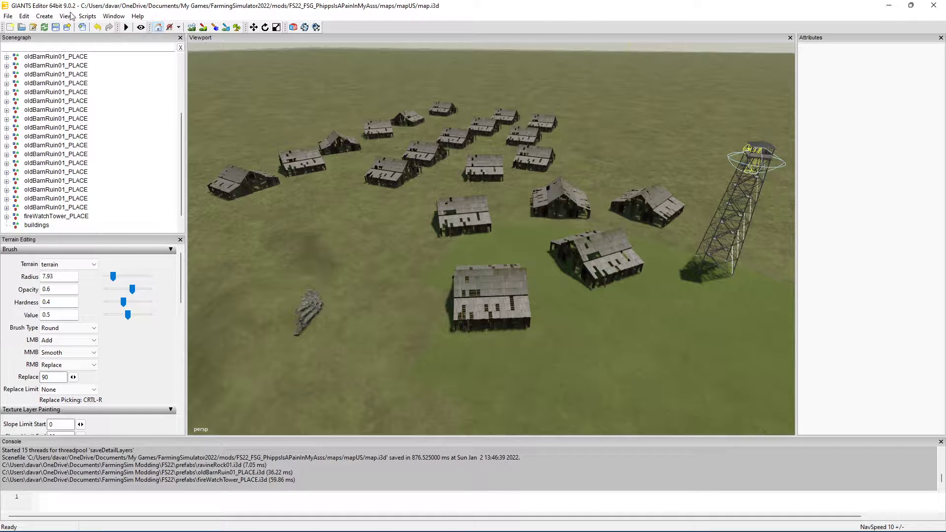
- Create a second transform group and name it rocks
{"action": "left_click", "coordinate": [45, 16]}
{"action": "left_click", "coordinate": [96, 29]}
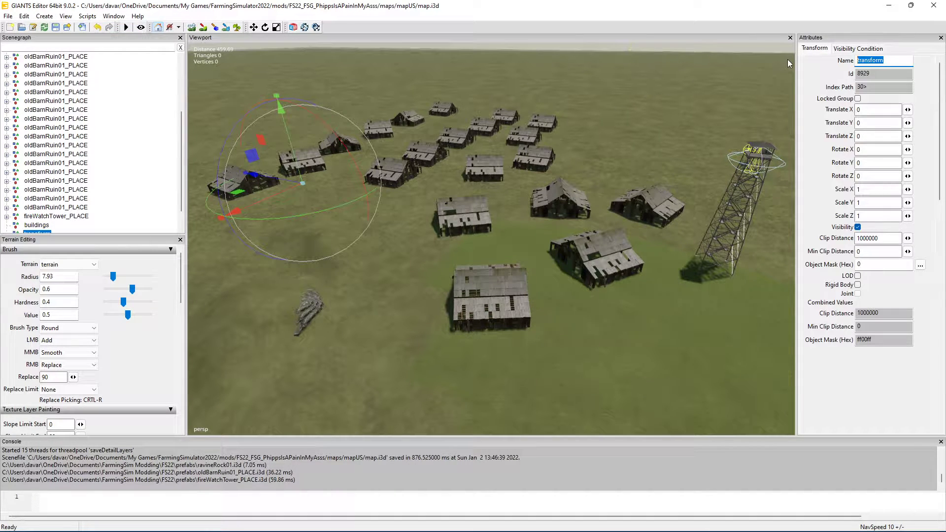
{"action": "type", "text": "rocks"}
{"action": "key", "text": "Return"}
{"action": "scroll", "coordinate": [71, 190], "scroll_direction": "down", "scroll_amount": 1}
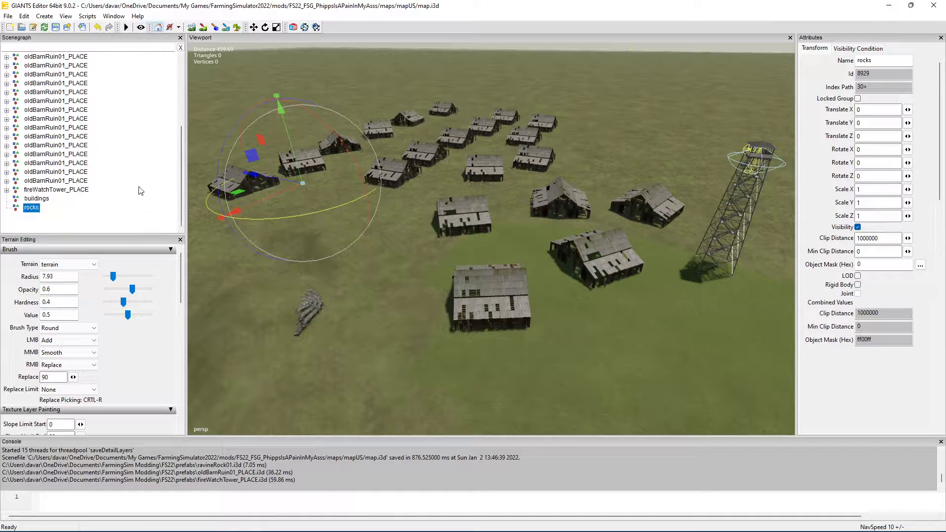
- Cut the fire watchtower and all old barn copies out of the scene root and paste them into the buildings group, then collapse it
{"action": "left_click", "coordinate": [63, 191]}
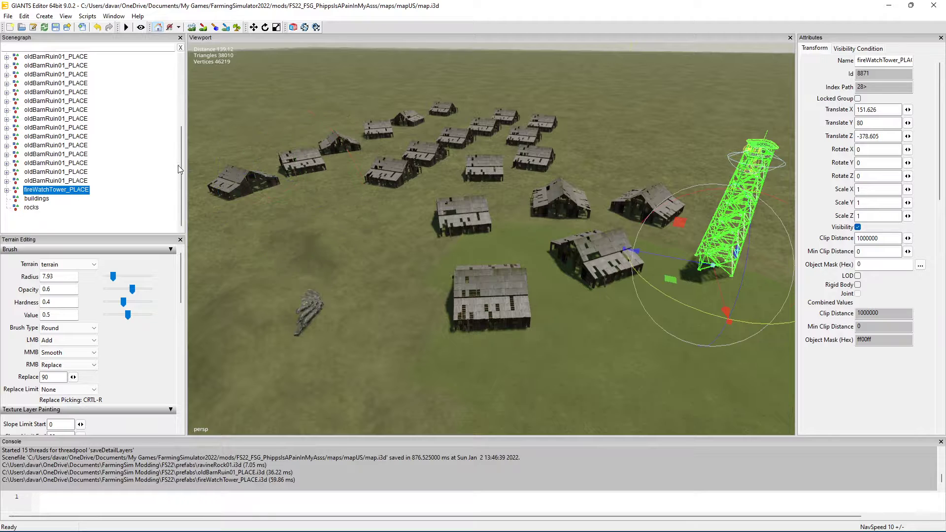
{"action": "left_click_drag", "start_coordinate": [180, 165], "coordinate": [175, 111]}
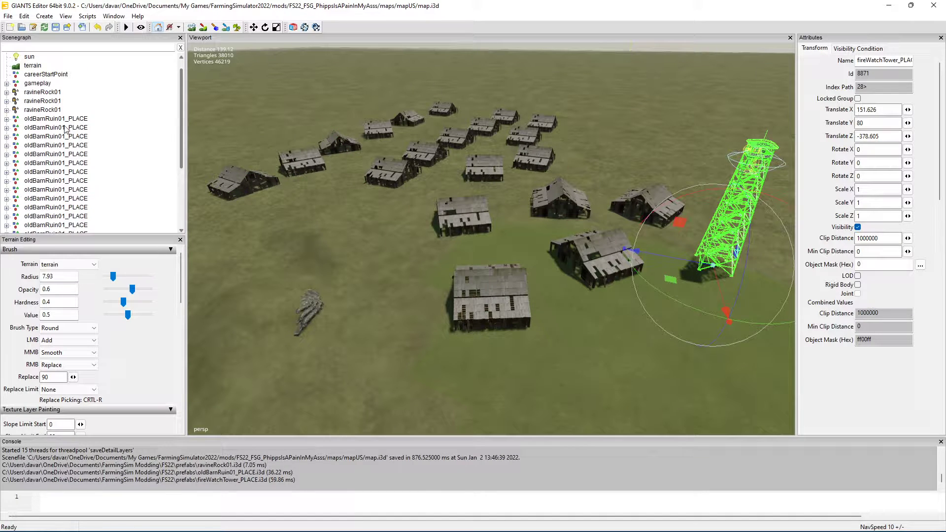
{"action": "left_click", "coordinate": [49, 120], "text": "shift"}
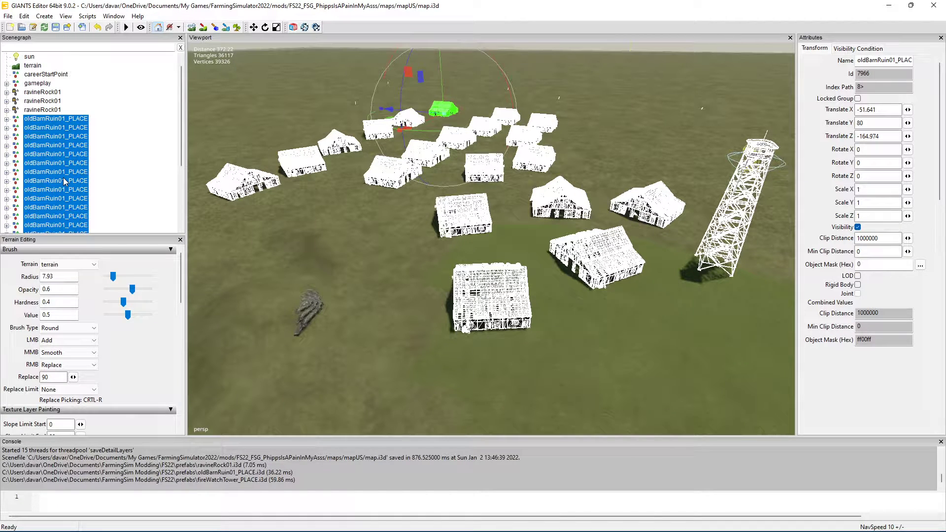
{"action": "key", "text": "Delete"}
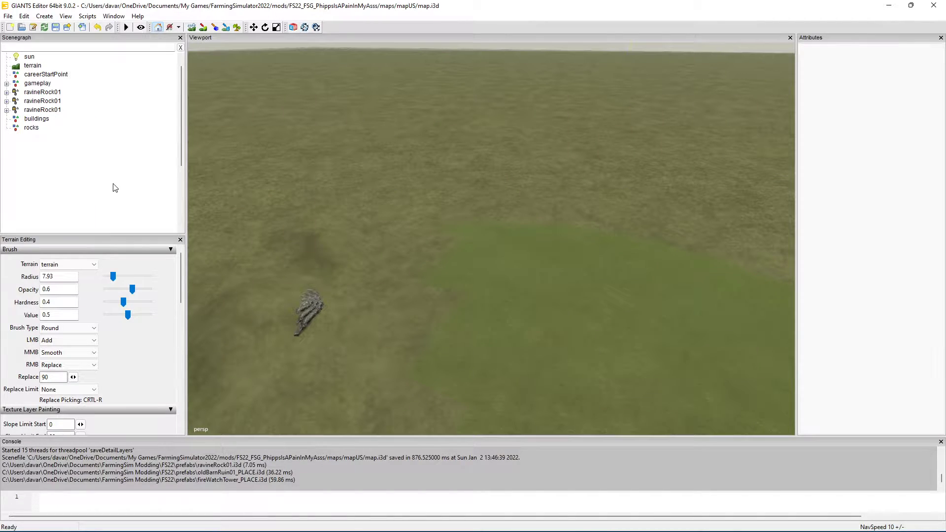
{"action": "left_click", "coordinate": [34, 121]}
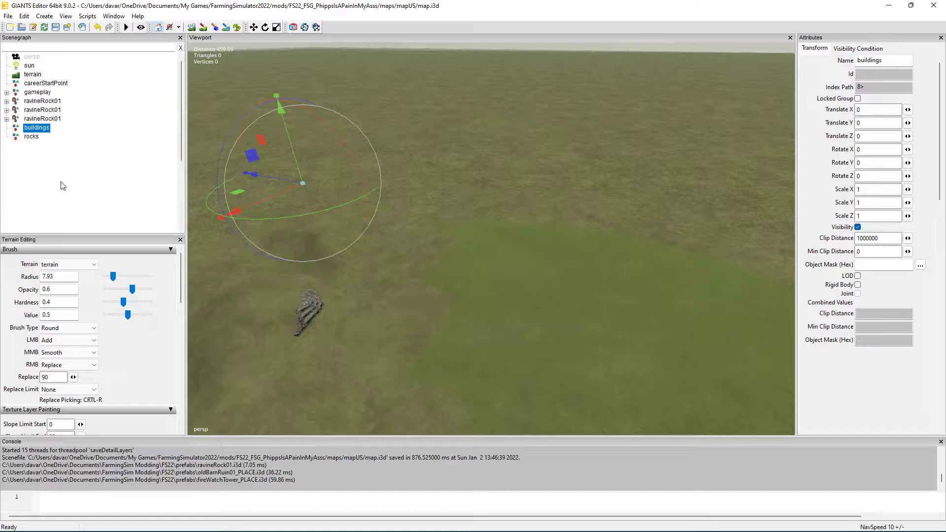
{"action": "key", "text": "ctrl+v"}
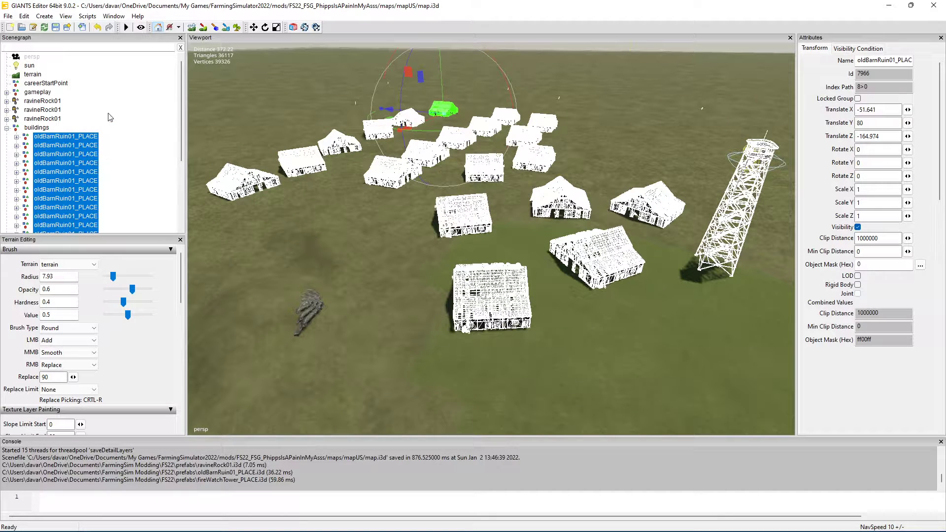
{"action": "left_click", "coordinate": [36, 128]}
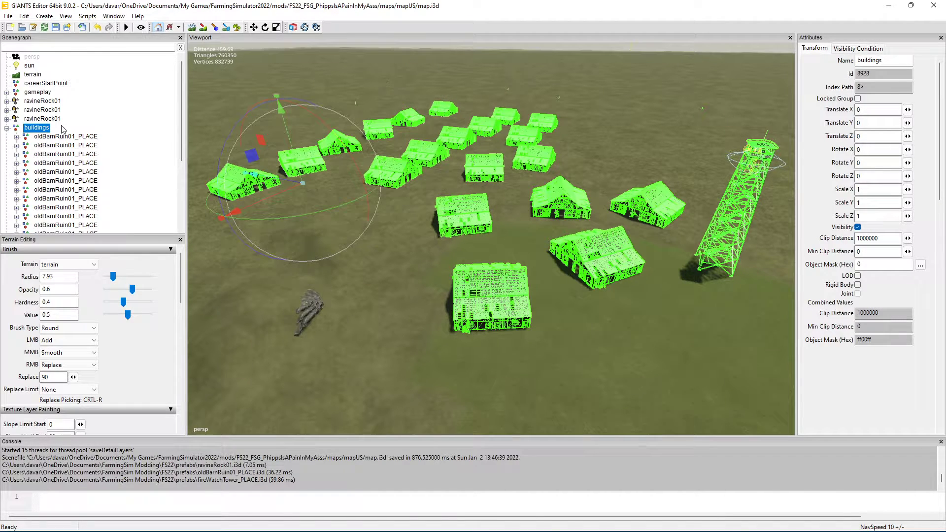
{"action": "left_click", "coordinate": [7, 128]}
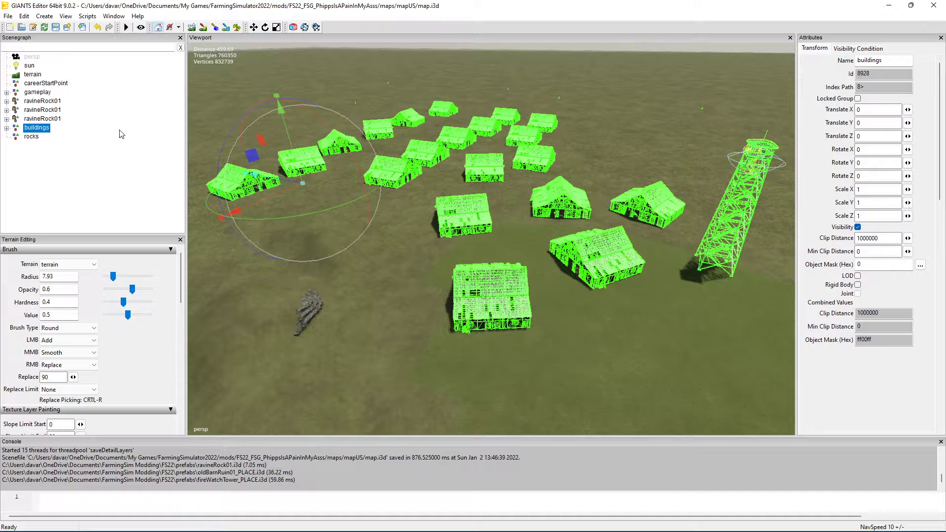
- Cut the three ravineRock01 objects and paste them into the rocks group, leaving the group collapsed
{"action": "left_click", "coordinate": [42, 118]}
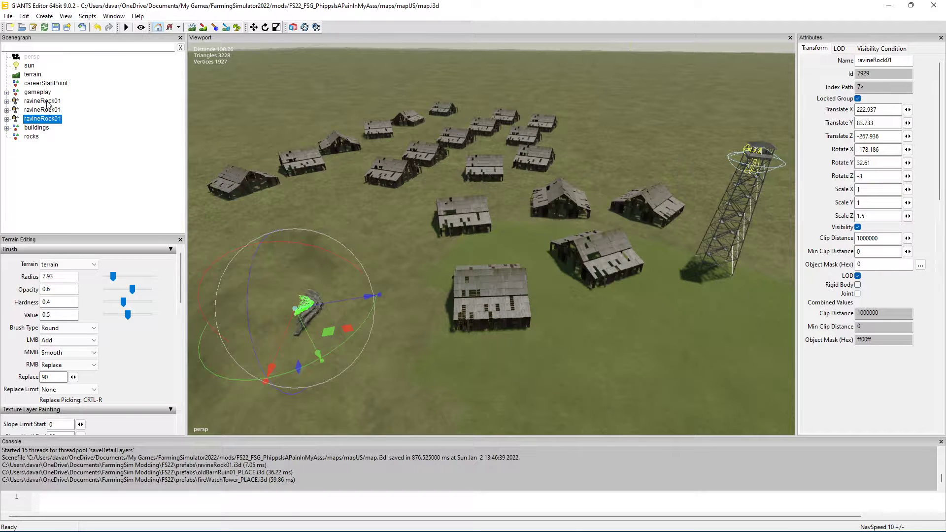
{"action": "left_click", "coordinate": [47, 101], "text": "shift"}
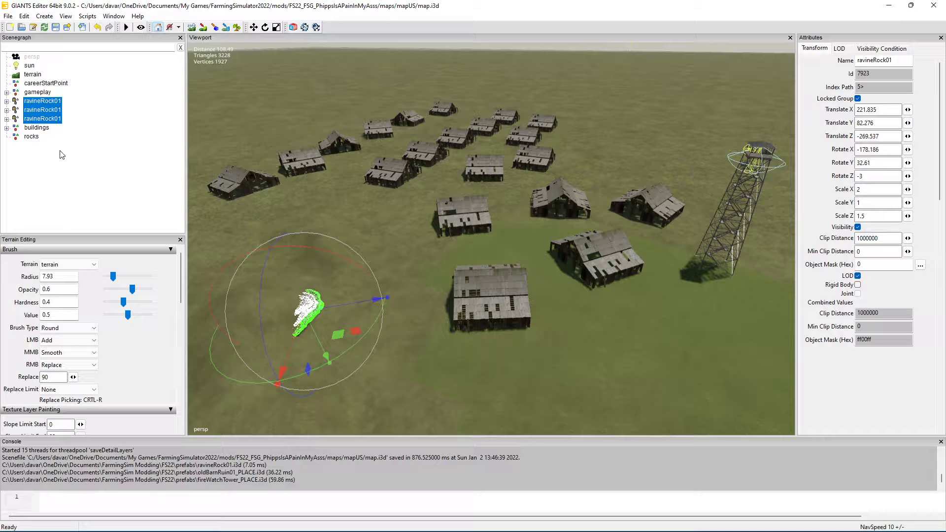
{"action": "key", "text": "Delete"}
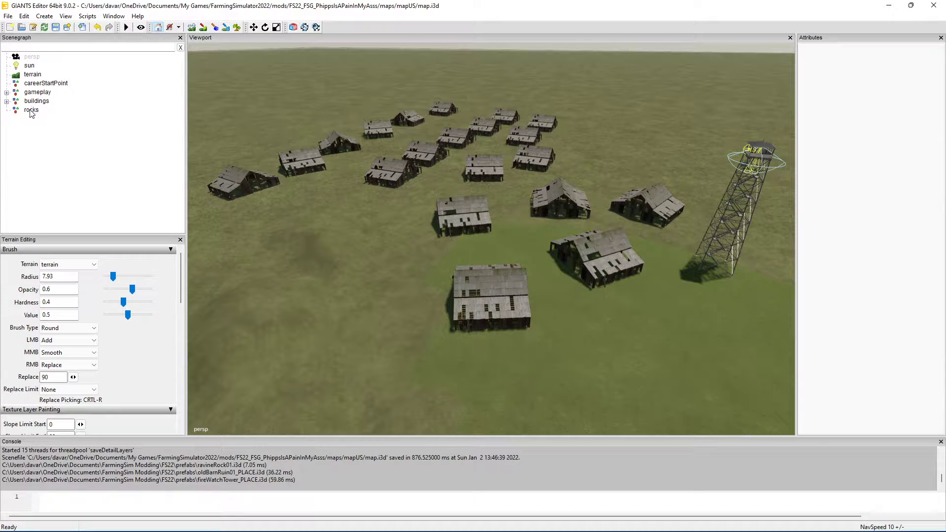
{"action": "left_click", "coordinate": [30, 110]}
{"action": "key", "text": "ctrl+z"}
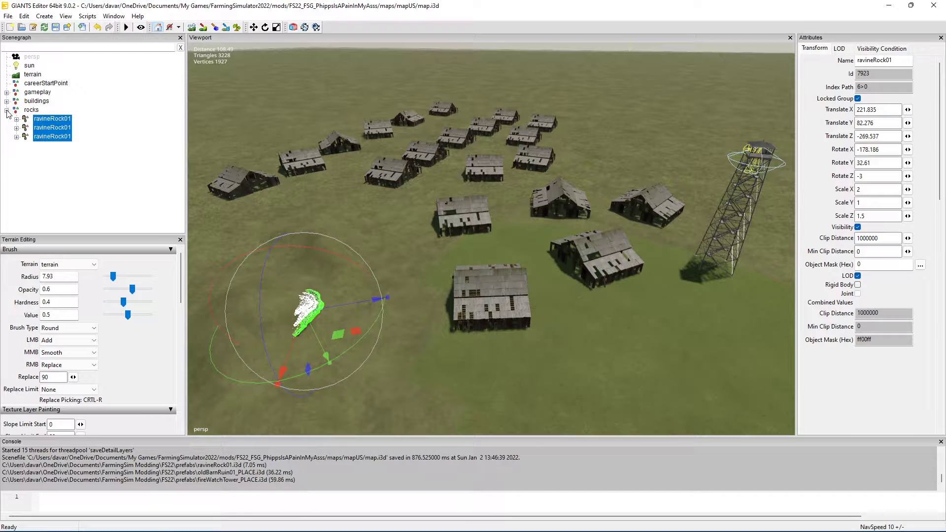
{"action": "left_click", "coordinate": [6, 111]}
{"action": "left_click", "coordinate": [51, 136]}
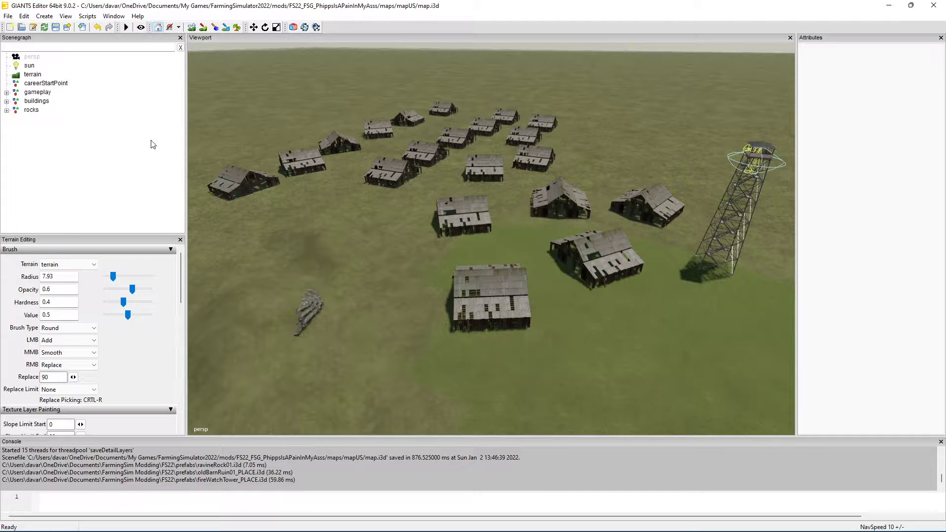
- Save the map with its grouped buildings and rocks
{"action": "left_click_drag", "start_coordinate": [619, 159], "coordinate": [570, 152], "text": "alt"}
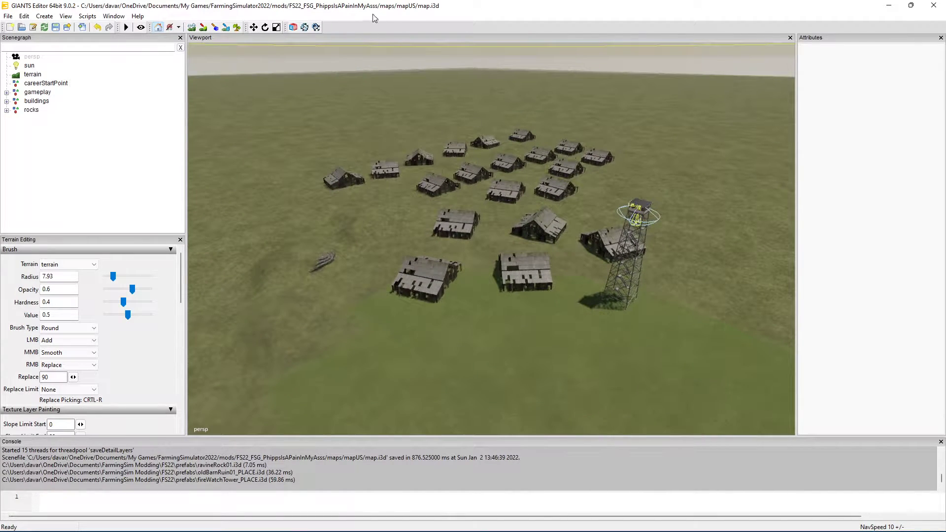
{"action": "left_click", "coordinate": [8, 16]}
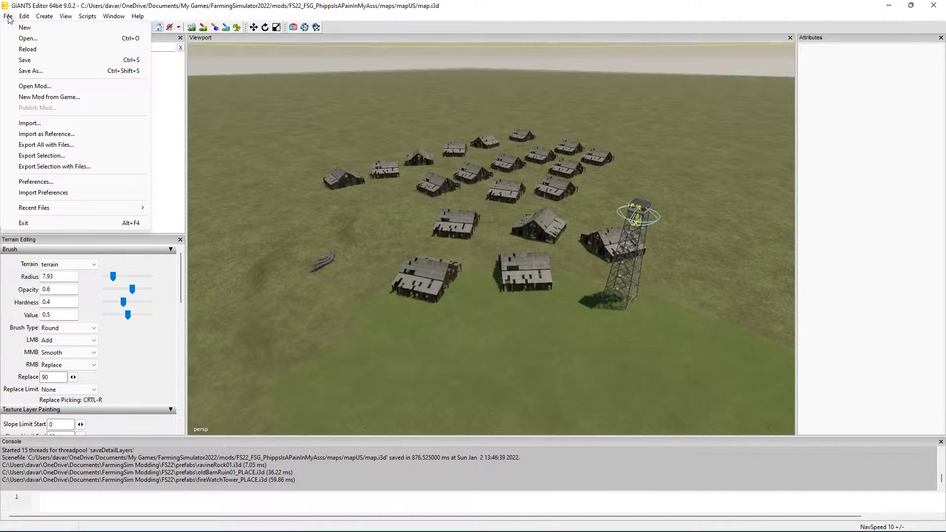
{"action": "left_click", "coordinate": [39, 61]}
- Inspect the career start point and the stray boards lying in the open field away from the barns
{"action": "left_click_drag", "start_coordinate": [513, 192], "coordinate": [492, 176], "text": "alt"}
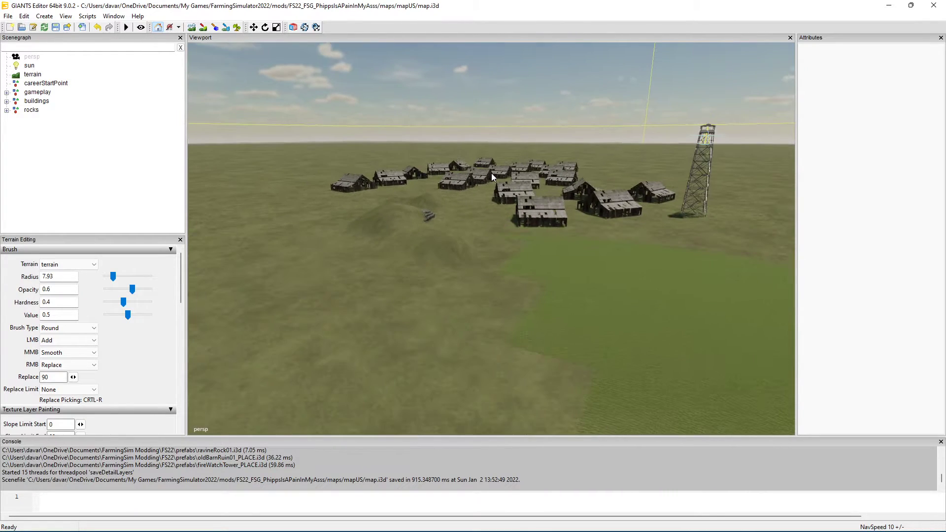
{"action": "left_click", "coordinate": [46, 83]}
{"action": "mouse_move", "coordinate": [446, 161]}
{"action": "left_mouse_down", "text": "alt"}
{"action": "mouse_move", "coordinate": [477, 140]}
{"action": "mouse_move", "coordinate": [479, 123]}
{"action": "mouse_move", "coordinate": [495, 129]}
{"action": "left_mouse_up", "text": "alt"}
{"action": "left_click_drag", "start_coordinate": [478, 196], "coordinate": [433, 164], "text": "alt"}
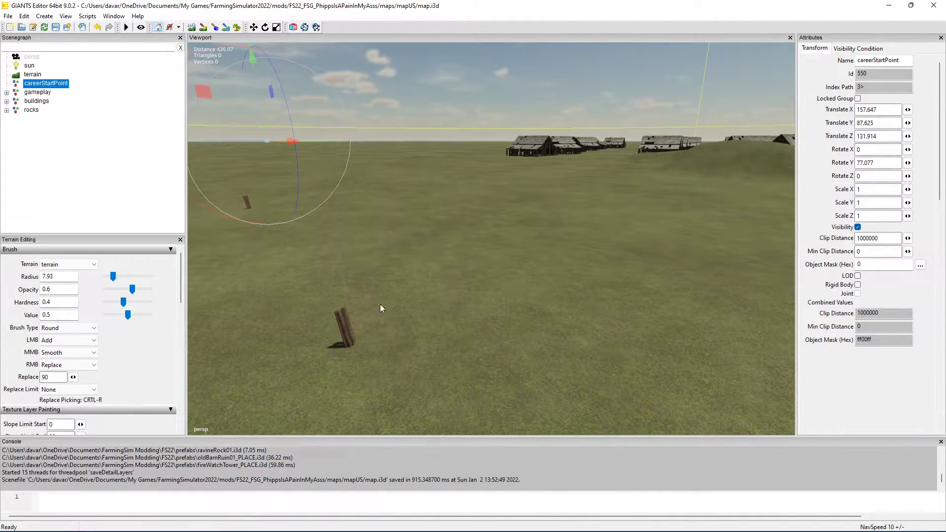
{"action": "left_click", "coordinate": [343, 324]}
{"action": "left_click_drag", "start_coordinate": [341, 320], "coordinate": [523, 323], "text": "alt"}
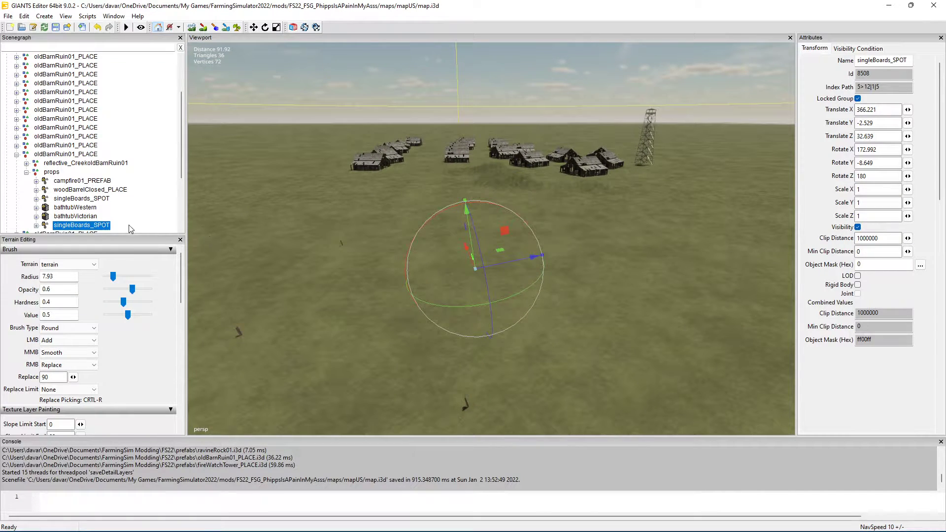
- Select the barn that contains the stray boards to see where it stands, and collapse it and the buildings group
{"action": "left_click", "coordinate": [79, 154]}
{"action": "left_click_drag", "start_coordinate": [456, 285], "coordinate": [473, 318], "text": "alt"}
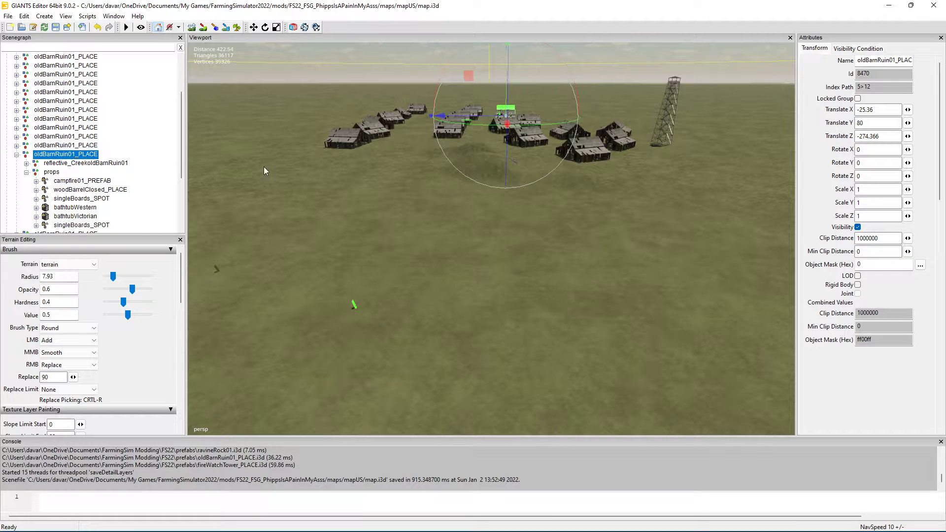
{"action": "left_click", "coordinate": [16, 155]}
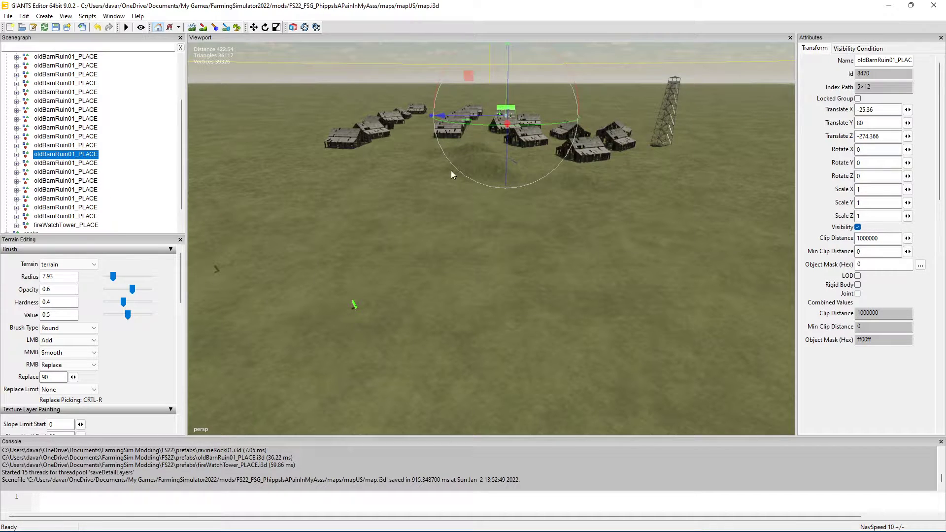
{"action": "left_click_drag", "start_coordinate": [450, 170], "coordinate": [433, 159], "text": "alt"}
{"action": "left_click_drag", "start_coordinate": [183, 155], "coordinate": [185, 96]}
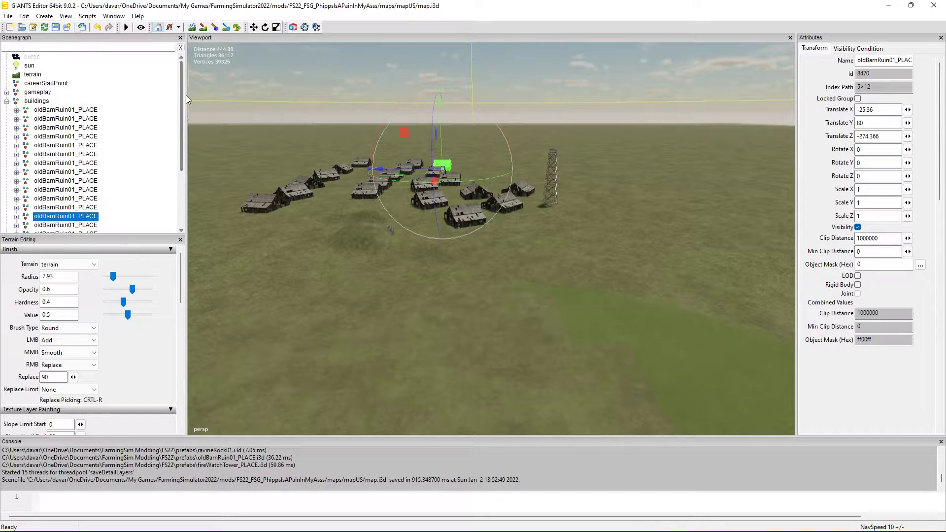
{"action": "left_click", "coordinate": [7, 101]}
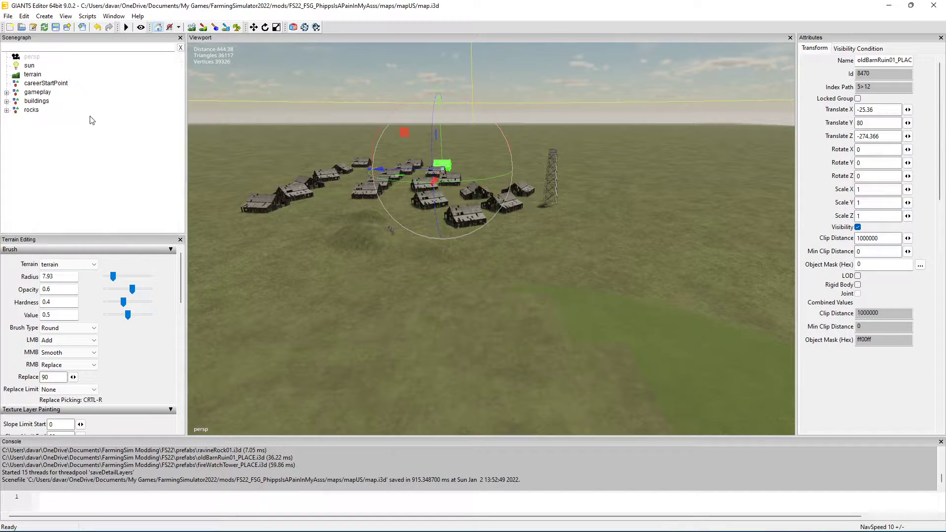
- Delete the stray singleBoards_SPOT objects standing in the open field away from the barns
{"action": "left_click_drag", "start_coordinate": [409, 219], "coordinate": [362, 205], "text": "alt"}
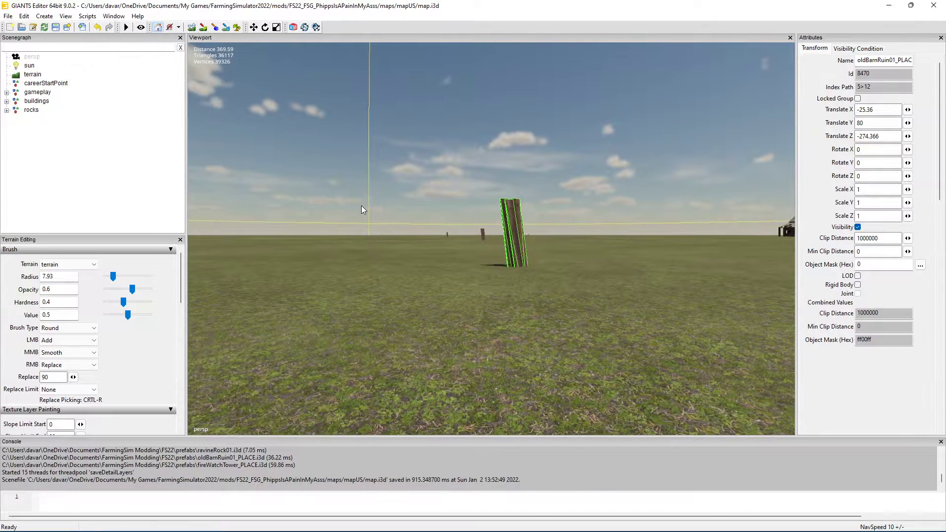
{"action": "left_click", "coordinate": [590, 311]}
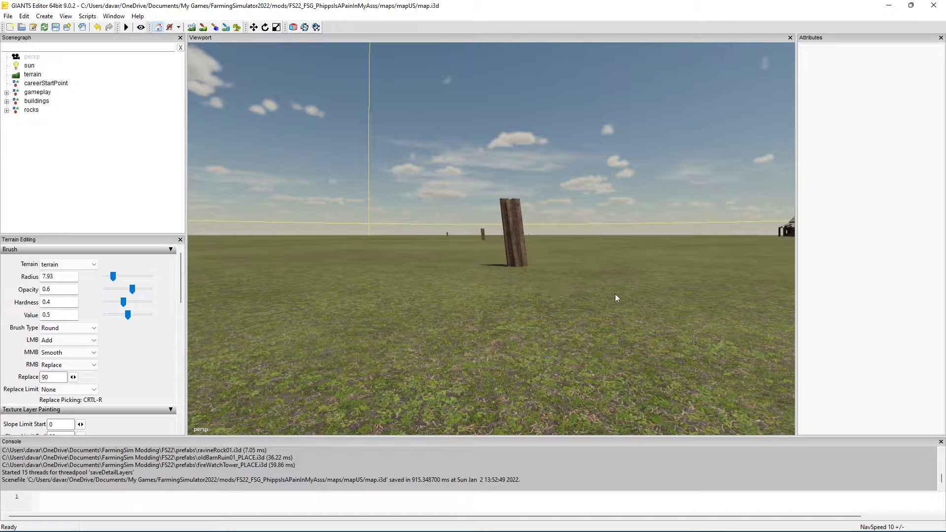
{"action": "left_click_drag", "start_coordinate": [617, 295], "coordinate": [390, 175]}
{"action": "left_click_drag", "start_coordinate": [599, 252], "coordinate": [596, 265], "text": "alt"}
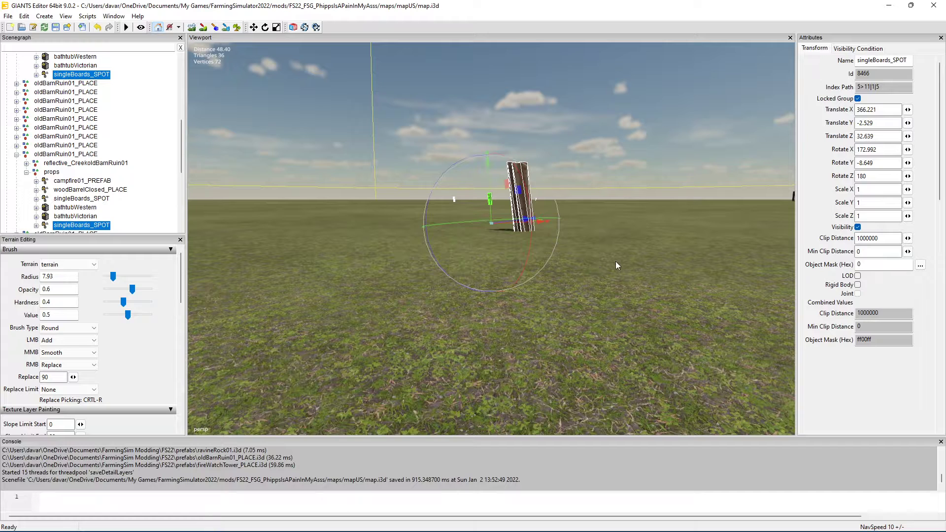
{"action": "key", "text": "Delete"}
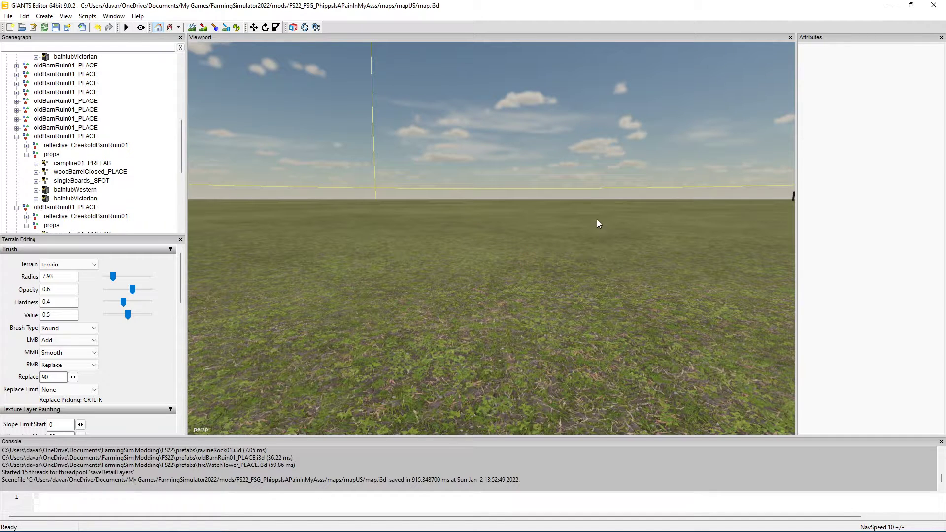
{"action": "left_click_drag", "start_coordinate": [596, 220], "coordinate": [448, 217], "text": "alt"}
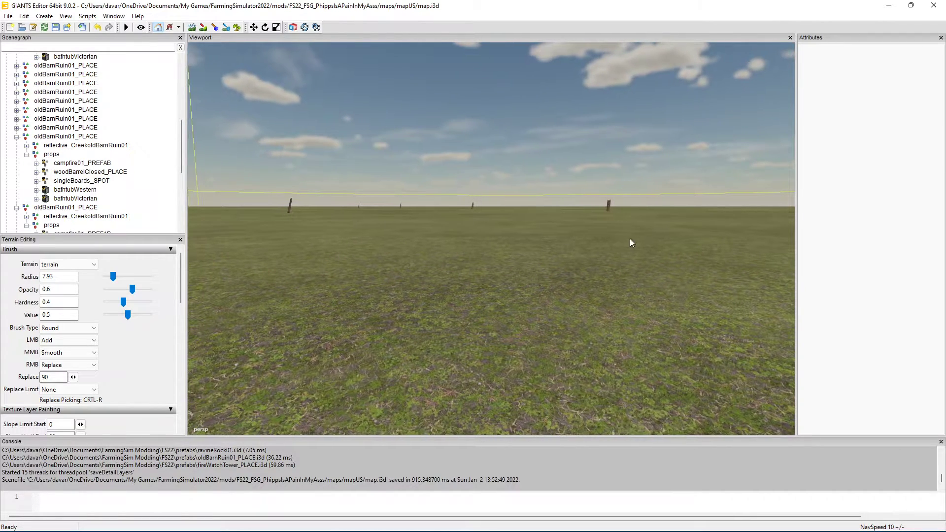
{"action": "left_click_drag", "start_coordinate": [687, 295], "coordinate": [365, 181]}
{"action": "key", "text": "Delete"}
{"action": "key", "text": "Delete"}
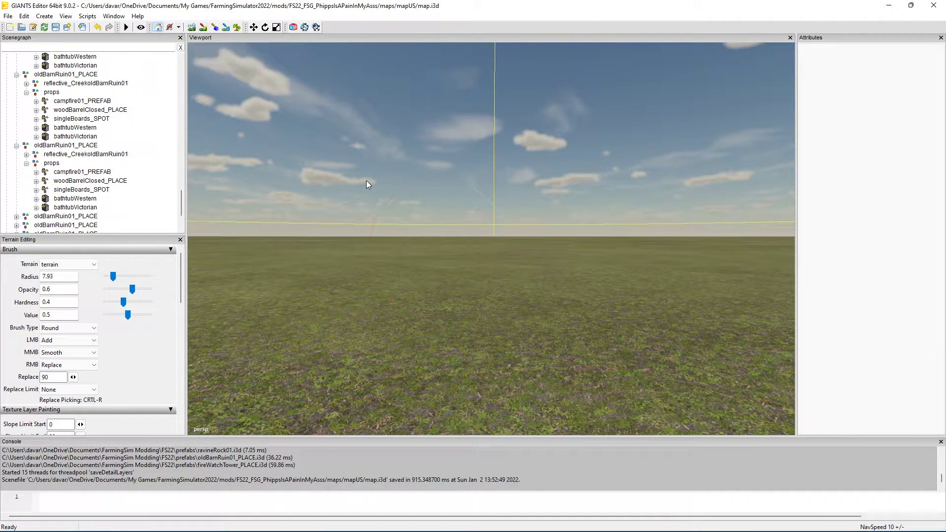
- Return to the barns and watchtower and collapse every node in the scenegraph
{"action": "left_click_drag", "start_coordinate": [532, 274], "coordinate": [877, 297], "text": "alt"}
{"action": "scroll", "coordinate": [895, 277], "scroll_direction": "up", "scroll_amount": 3, "text": "alt"}
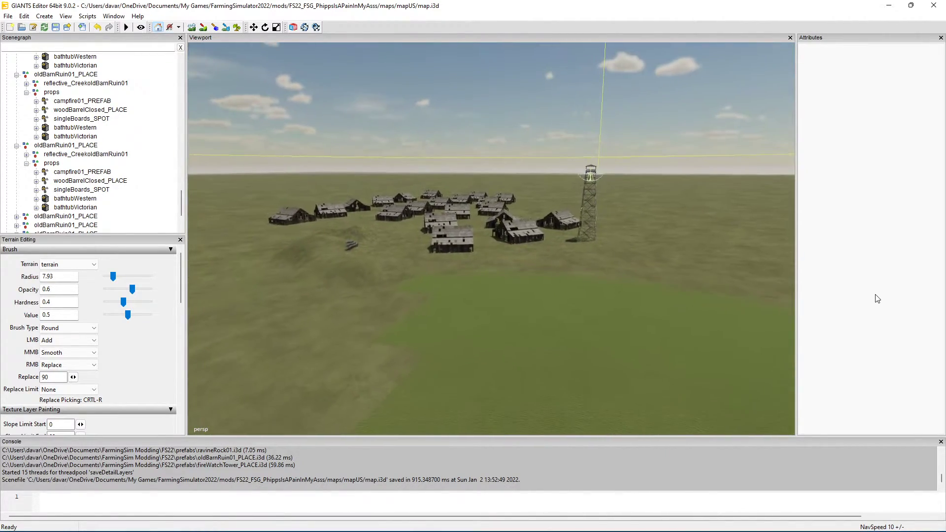
{"action": "left_click_drag", "start_coordinate": [469, 252], "coordinate": [495, 268], "text": "alt"}
{"action": "scroll", "coordinate": [486, 191], "scroll_direction": "up", "scroll_amount": 6, "text": "alt"}
{"action": "scroll", "coordinate": [495, 267], "scroll_direction": "up", "scroll_amount": 3, "text": "alt"}
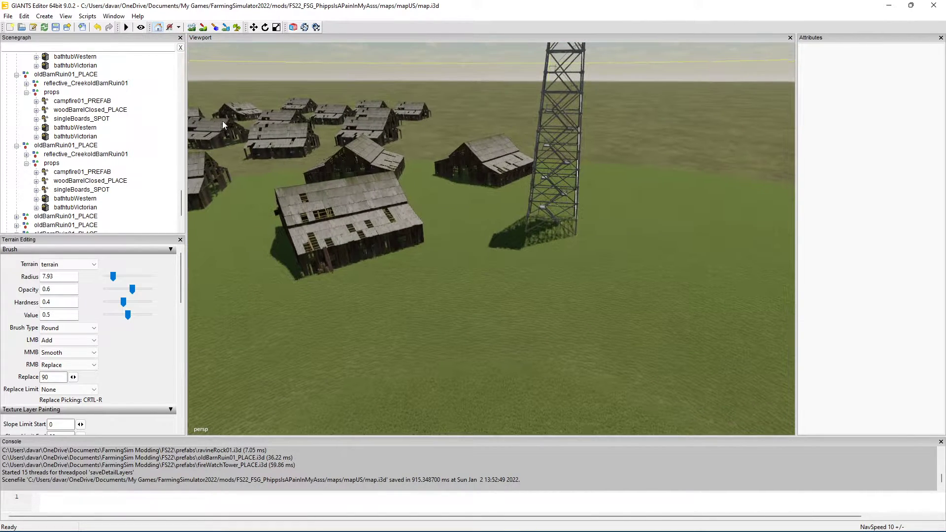
{"action": "right_click", "coordinate": [167, 192]}
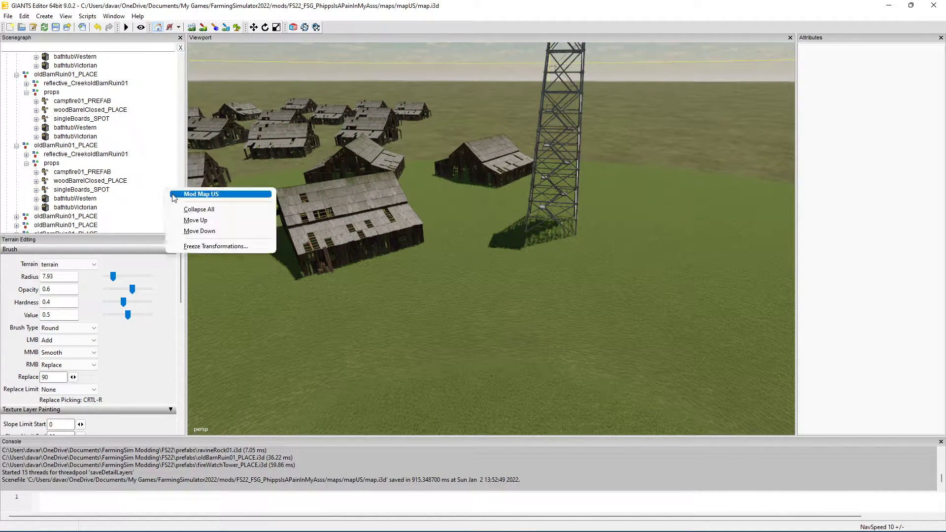
{"action": "left_click", "coordinate": [211, 208]}
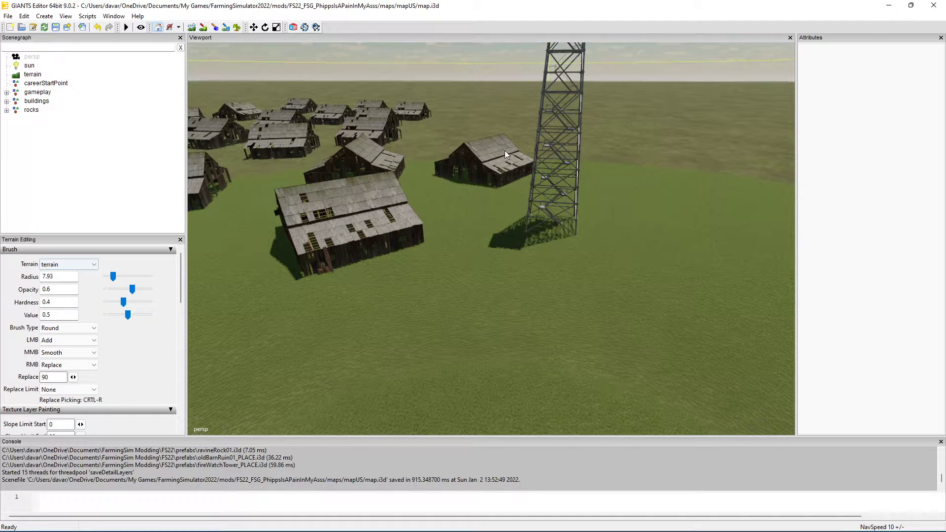
- Create a new transform group and name it mapname
{"action": "left_click_drag", "start_coordinate": [560, 213], "coordinate": [457, 231], "text": "alt"}
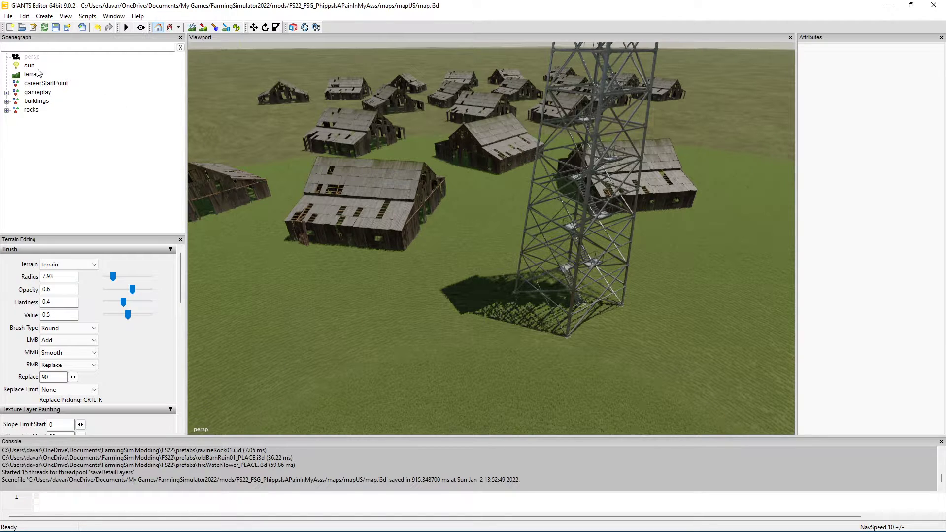
{"action": "left_click", "coordinate": [53, 18]}
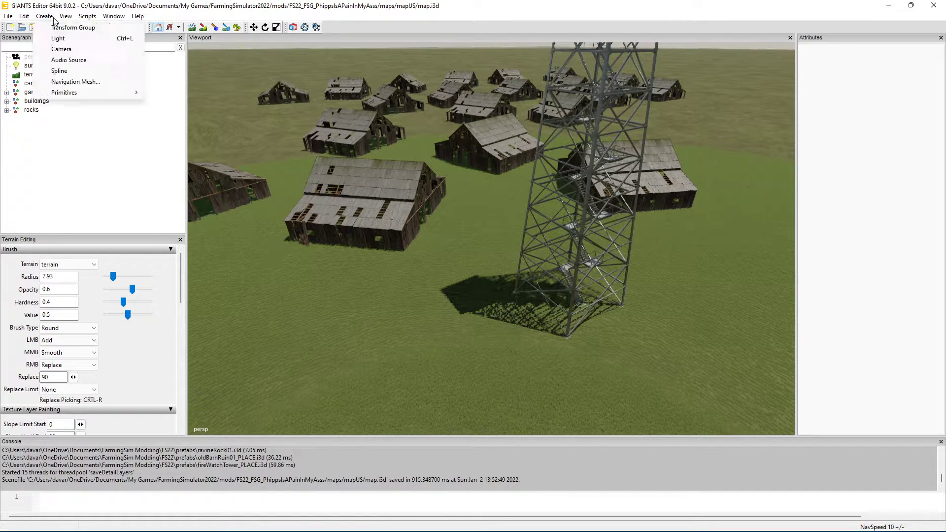
{"action": "left_click", "coordinate": [66, 28]}
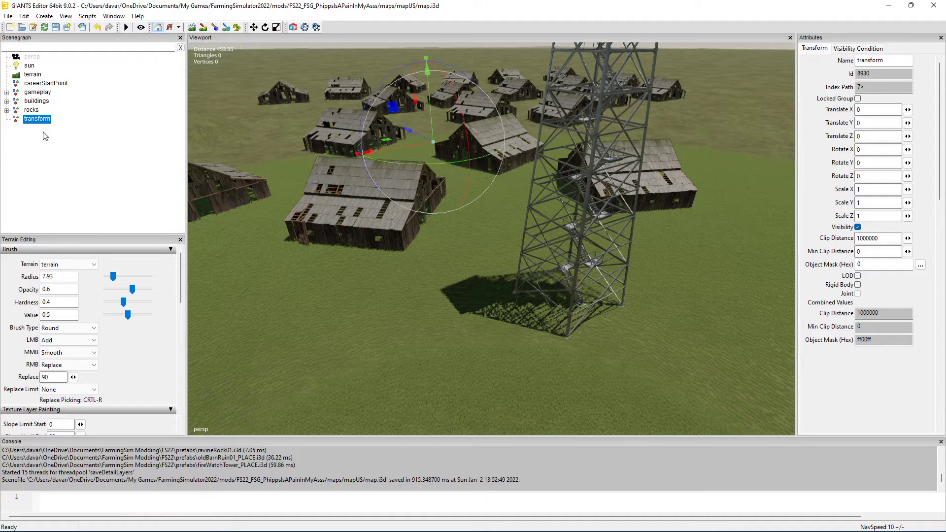
{"action": "left_click_drag", "start_coordinate": [893, 60], "coordinate": [820, 56]}
{"action": "type", "text": "mapname"}
{"action": "key", "text": "Return"}
- Cut the buildings and rocks groups, paste them into the mapname group and expand it
{"action": "left_click", "coordinate": [33, 111]}
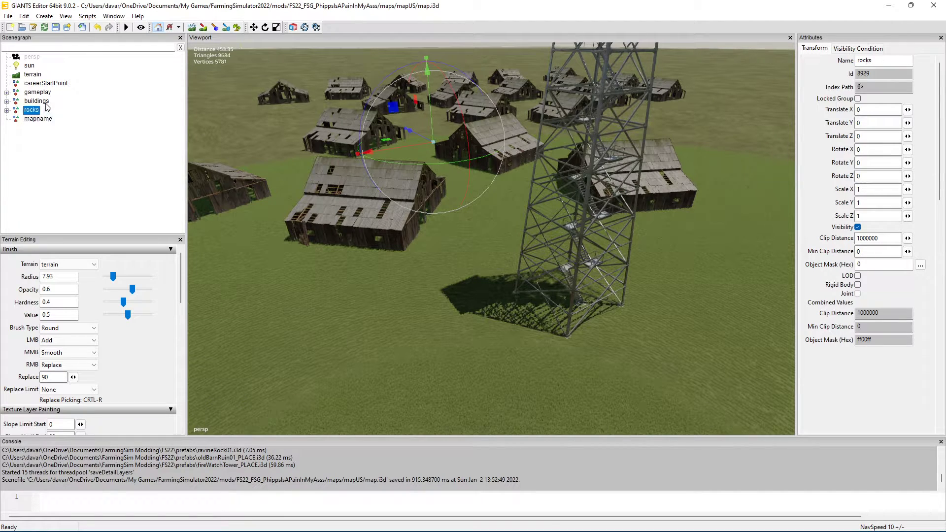
{"action": "left_click", "coordinate": [38, 100], "text": "shift"}
{"action": "left_click", "coordinate": [38, 94], "text": "shift"}
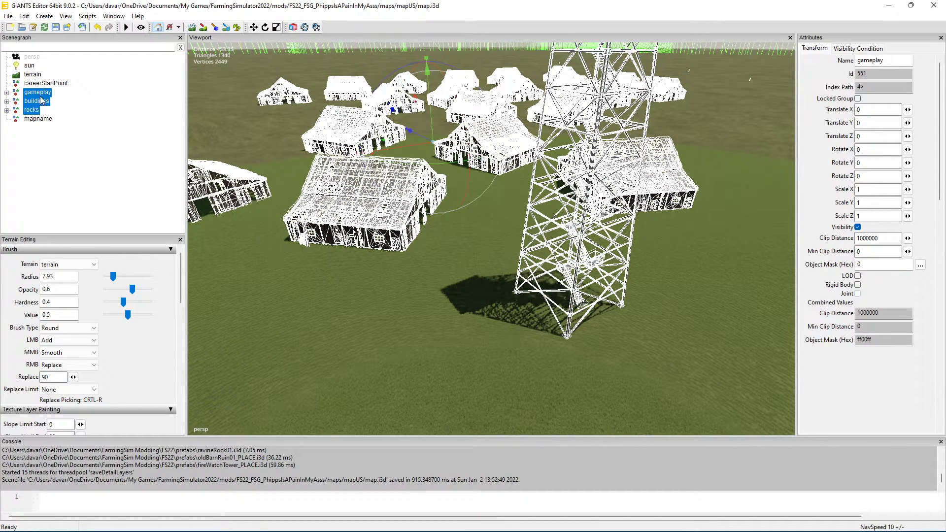
{"action": "left_click", "coordinate": [42, 99], "text": "shift"}
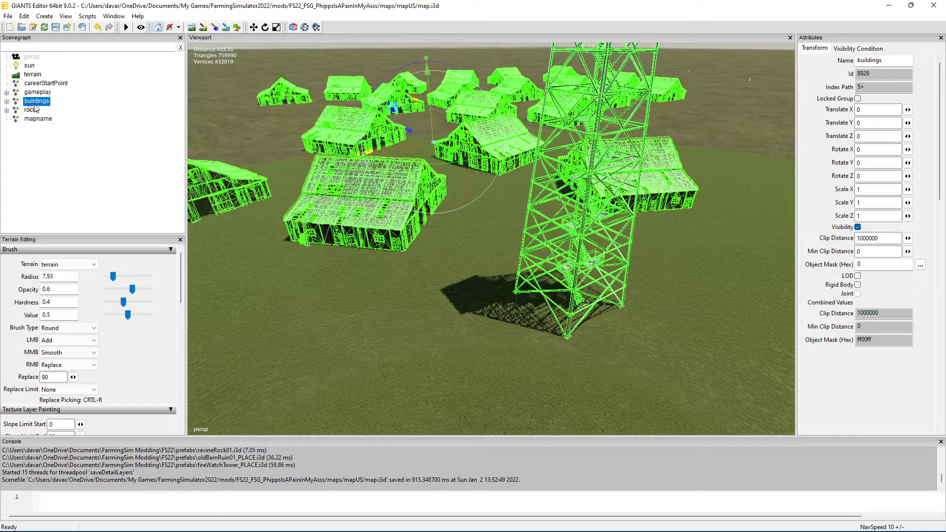
{"action": "left_click", "coordinate": [39, 119]}
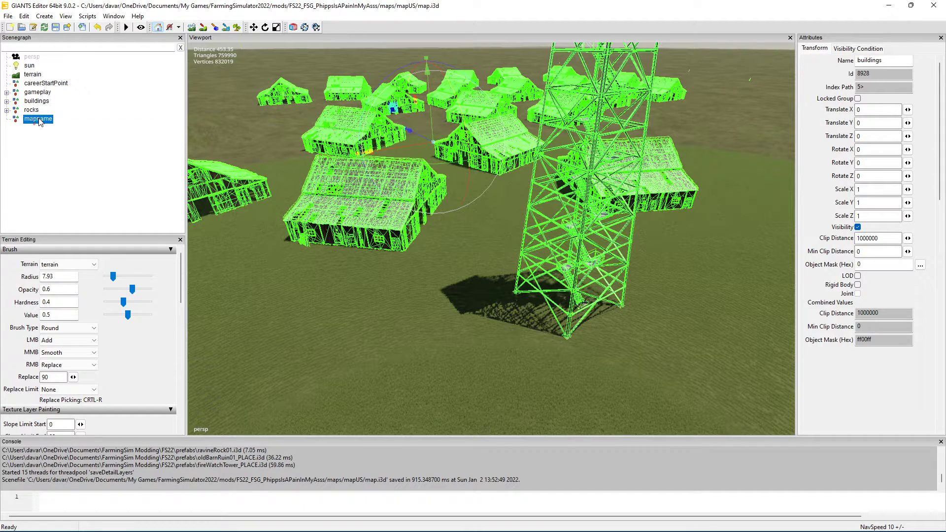
{"action": "left_click_drag", "start_coordinate": [39, 121], "coordinate": [40, 122]}
{"action": "left_click", "coordinate": [36, 103]}
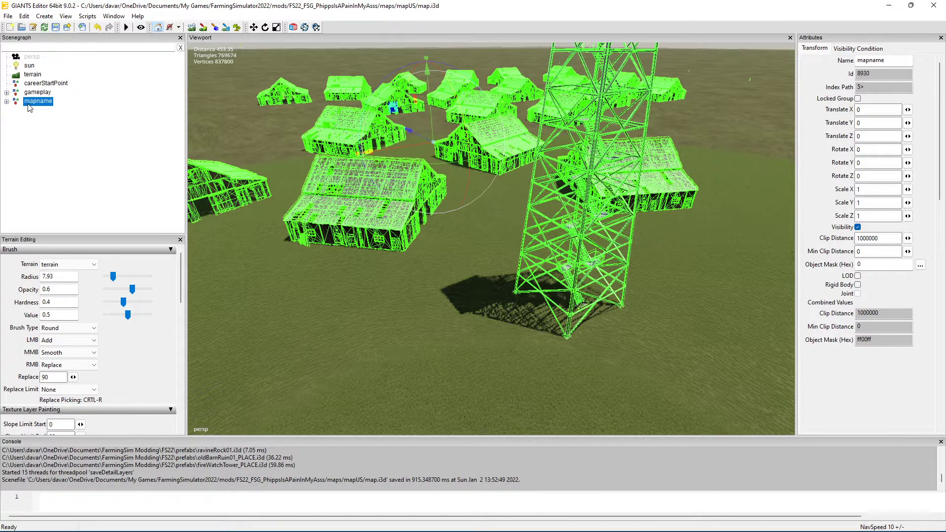
{"action": "left_click", "coordinate": [6, 102]}
- Place careerStartPoint on the ground between the nearest barn and the watchtower, and save the map
{"action": "left_click", "coordinate": [42, 83]}
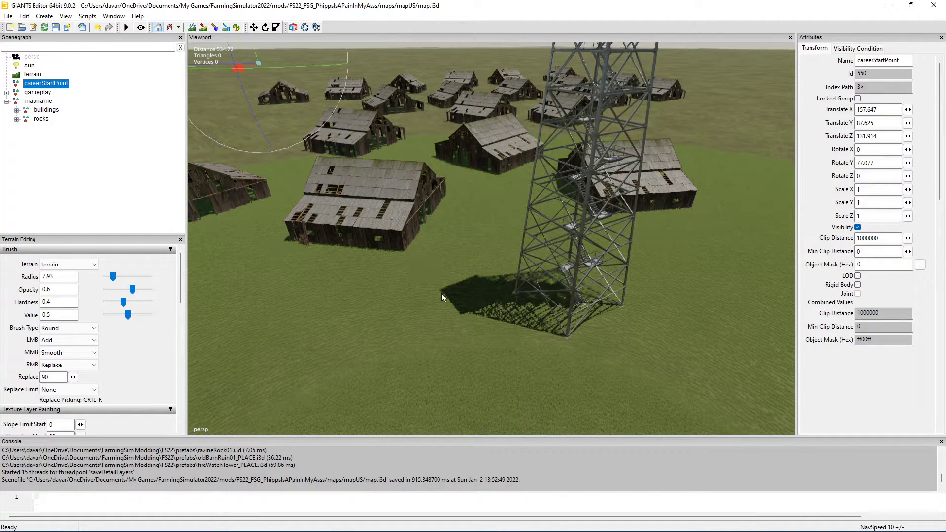
{"action": "key", "text": "ctrl+b"}
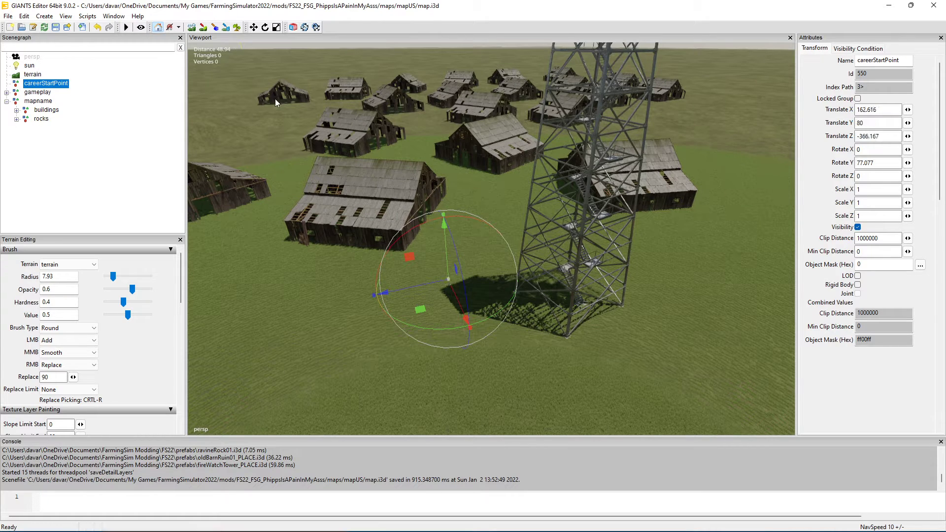
{"action": "left_click", "coordinate": [14, 18]}
{"action": "left_click", "coordinate": [29, 65]}
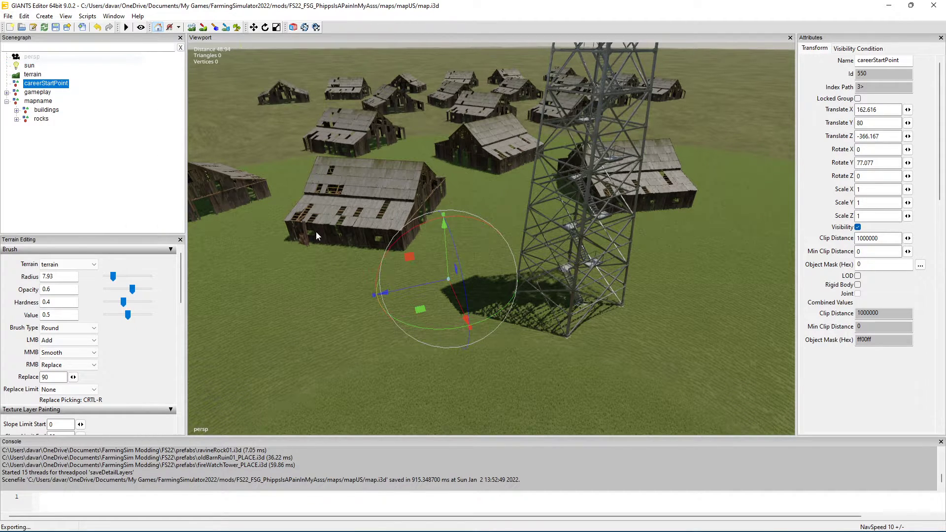
- Launch Farming Simulator 22 from Steam and leave its display settings for the main menu
{"action": "mouse_move", "coordinate": [631, 531]}
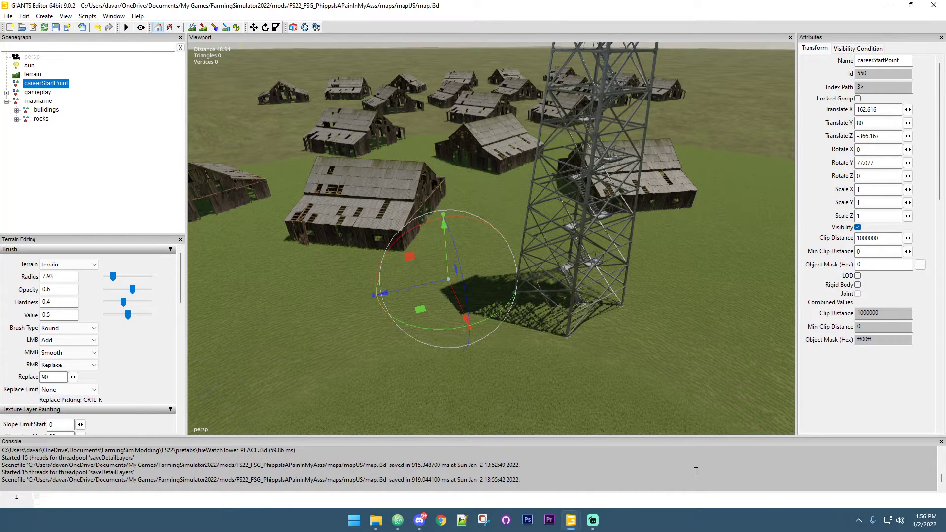
{"action": "left_click", "coordinate": [859, 520]}
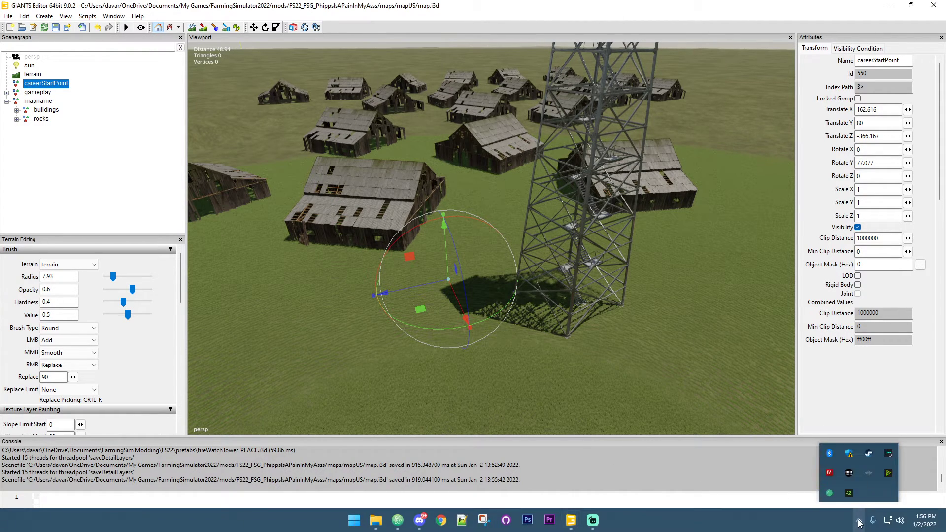
{"action": "right_click", "coordinate": [868, 457]}
{"action": "left_click", "coordinate": [899, 316]}
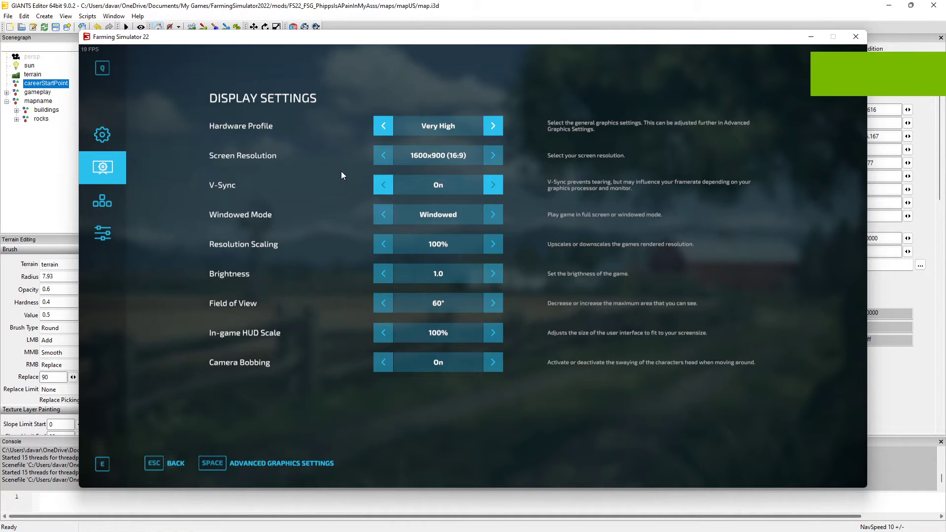
{"action": "key", "text": "Escape"}
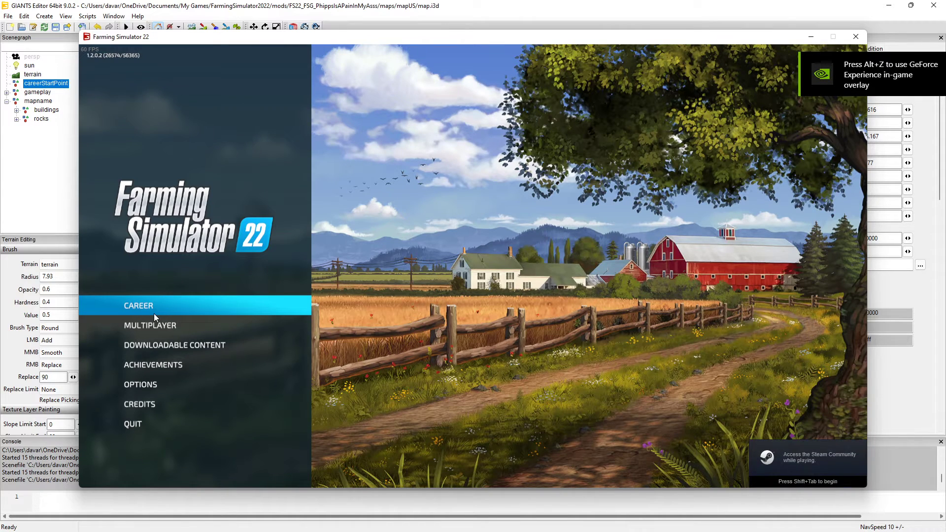
- Start a new career in Farm-Manager mode on the Mod Map US map and enter the game
{"action": "left_click", "coordinate": [154, 312]}
{"action": "left_click", "coordinate": [475, 205]}
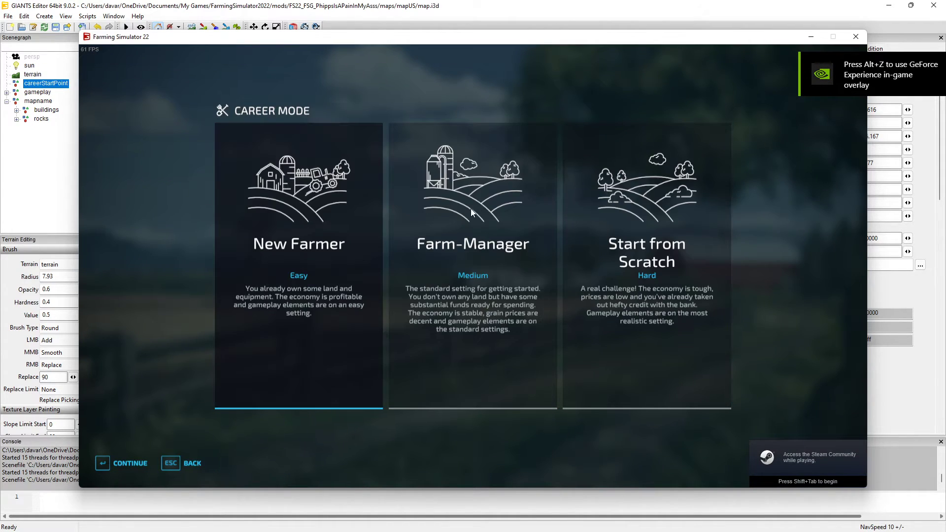
{"action": "double_click", "coordinate": [471, 192]}
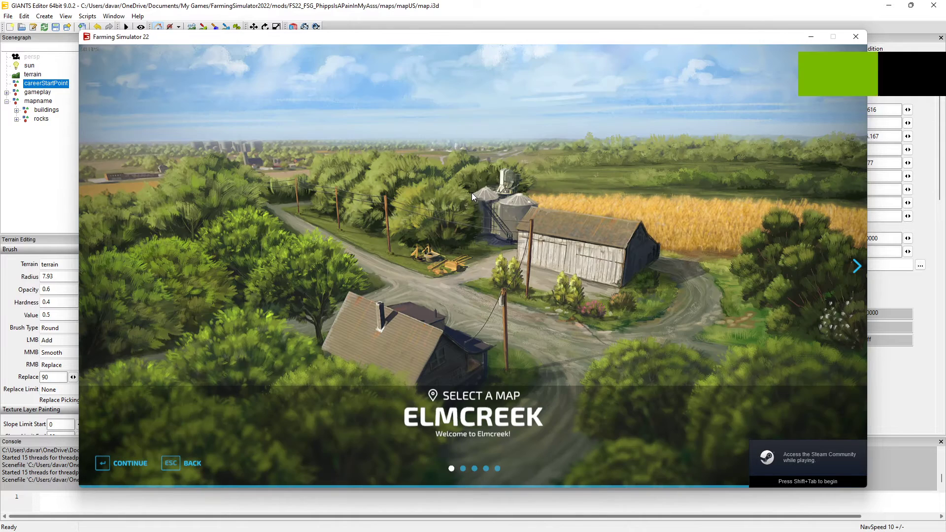
{"action": "scroll", "coordinate": [472, 214], "scroll_direction": "down", "scroll_amount": 4}
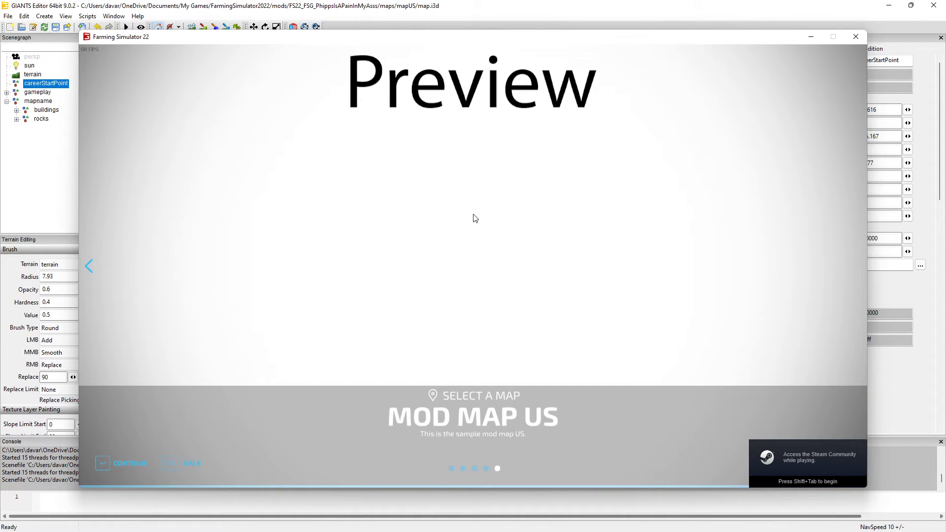
{"action": "left_click", "coordinate": [504, 199]}
{"action": "key", "text": "Return"}
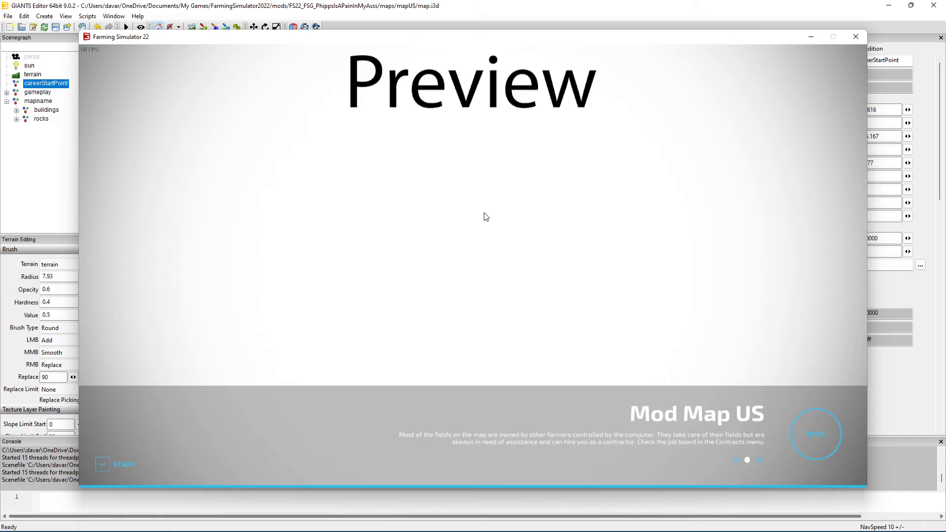
{"action": "left_click", "coordinate": [486, 217]}
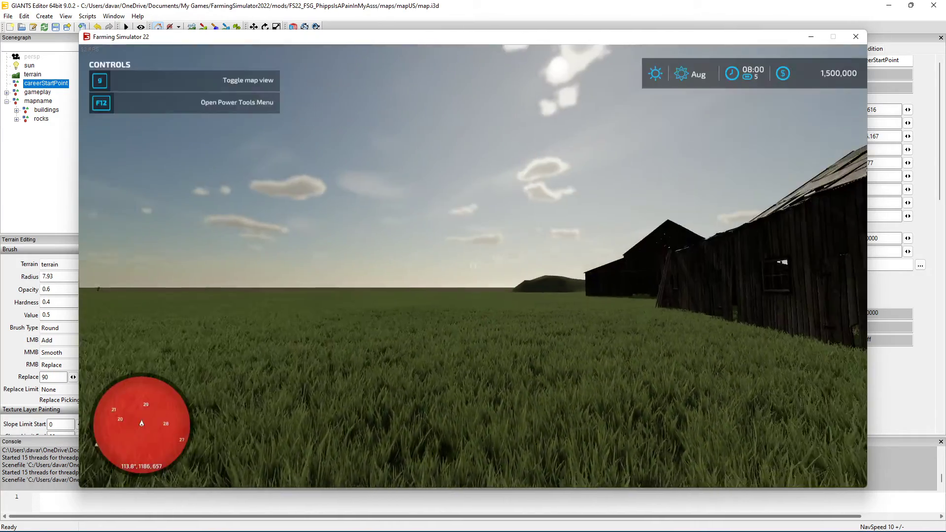
- Walk around the placed barns and watchtower in the game, and examine the whole in-game map
{"action": "key", "text": "w"}
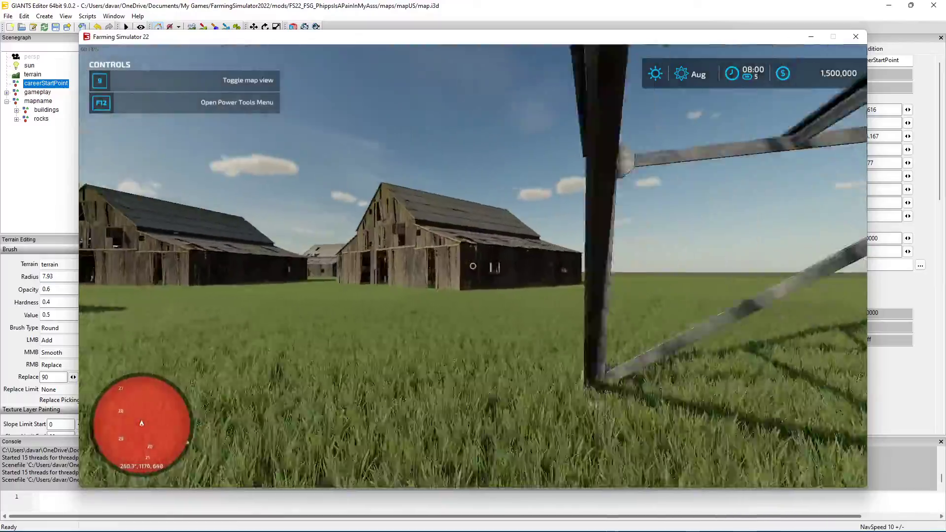
{"action": "key", "text": "w"}
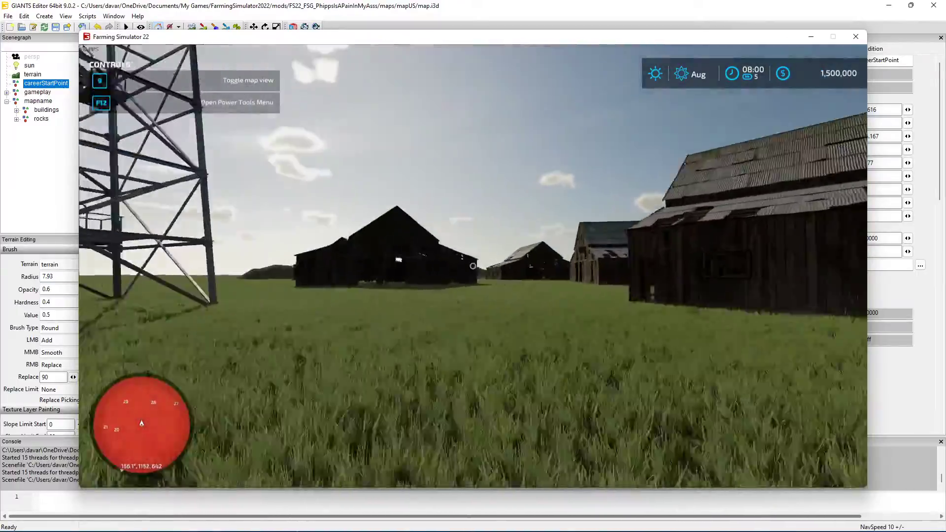
{"action": "key", "text": "w"}
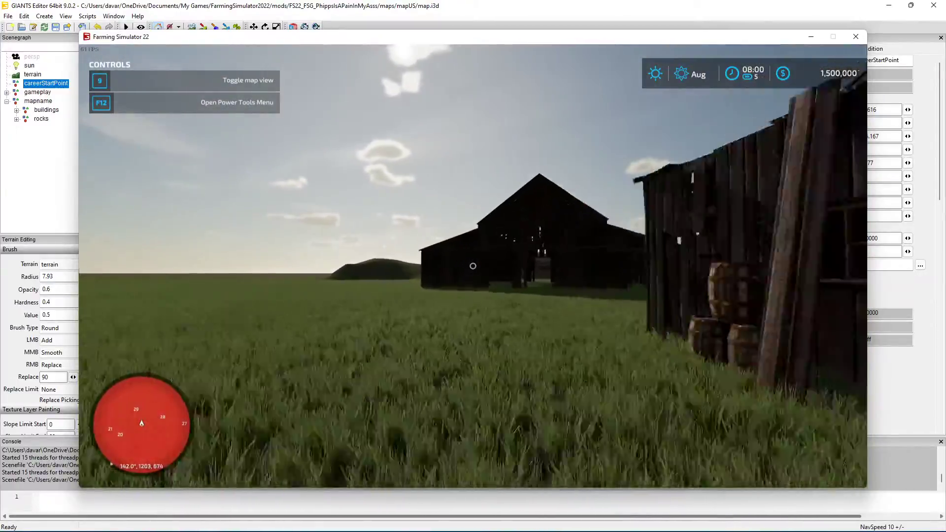
{"action": "key", "text": "Escape"}
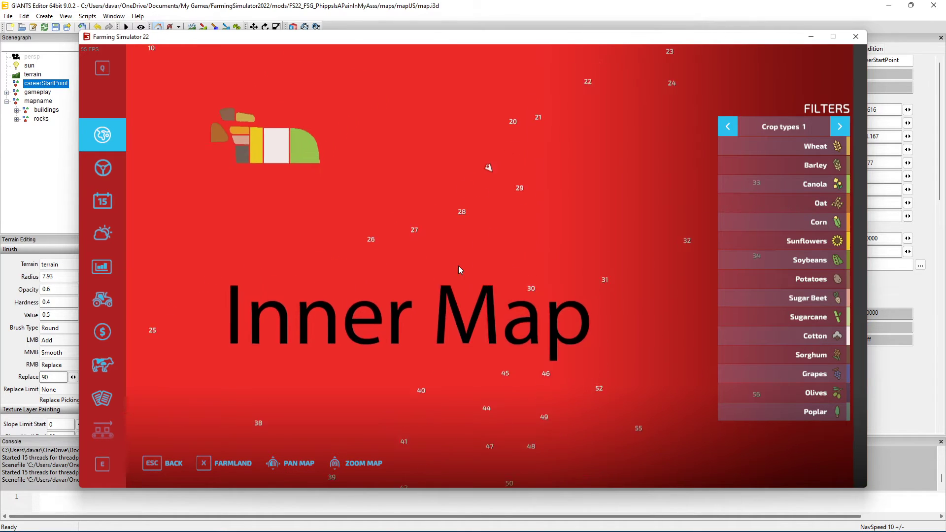
{"action": "scroll", "coordinate": [459, 266], "scroll_direction": "down", "scroll_amount": 5}
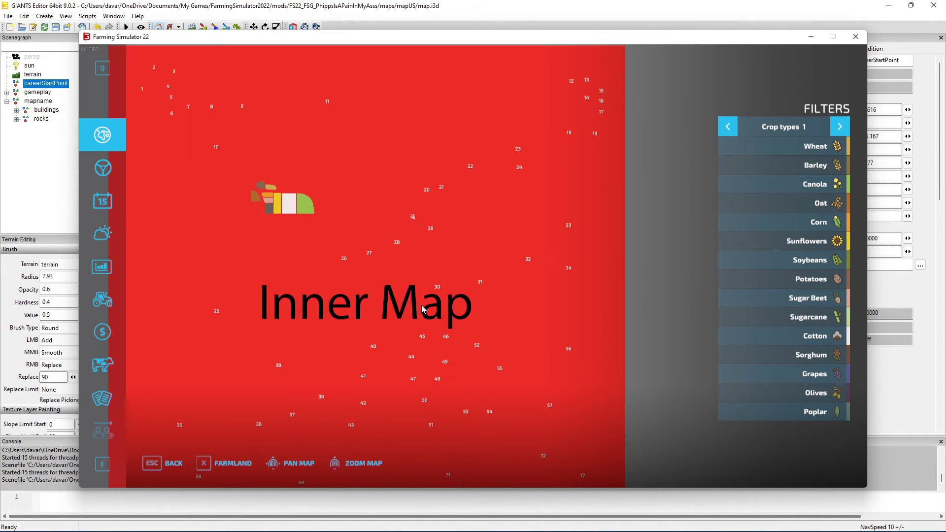
- Examine the Inner Map area and its numbered fields on the in-game map, and return to the game world
{"action": "scroll", "coordinate": [403, 266], "scroll_direction": "down", "scroll_amount": 2}
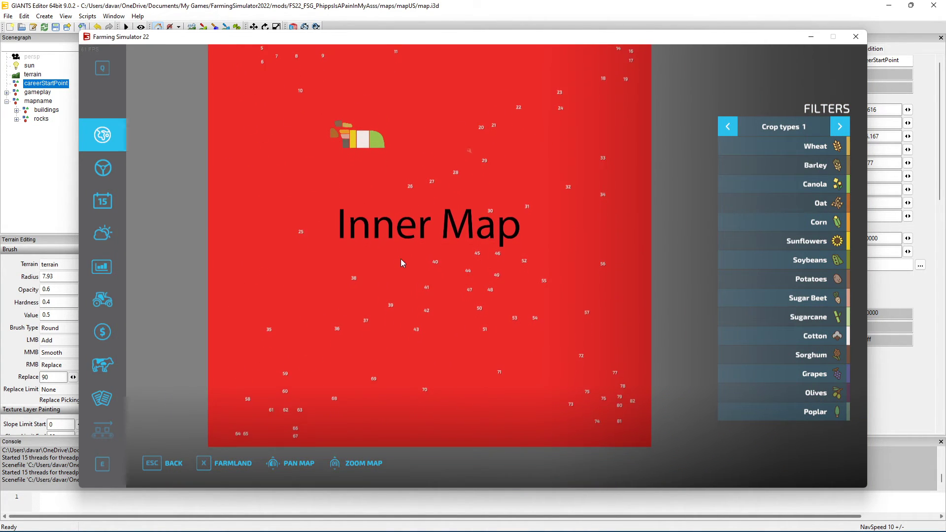
{"action": "left_click_drag", "start_coordinate": [401, 259], "coordinate": [400, 278]}
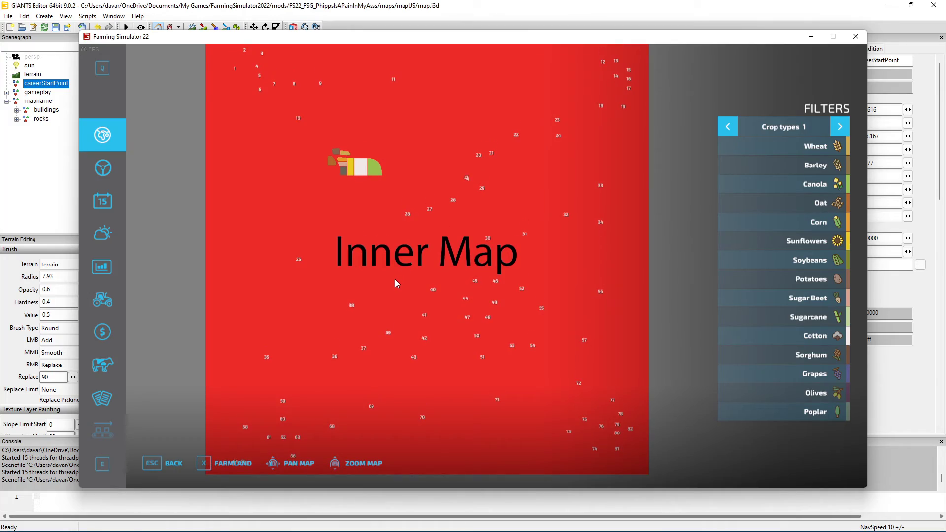
{"action": "key", "text": "Escape"}
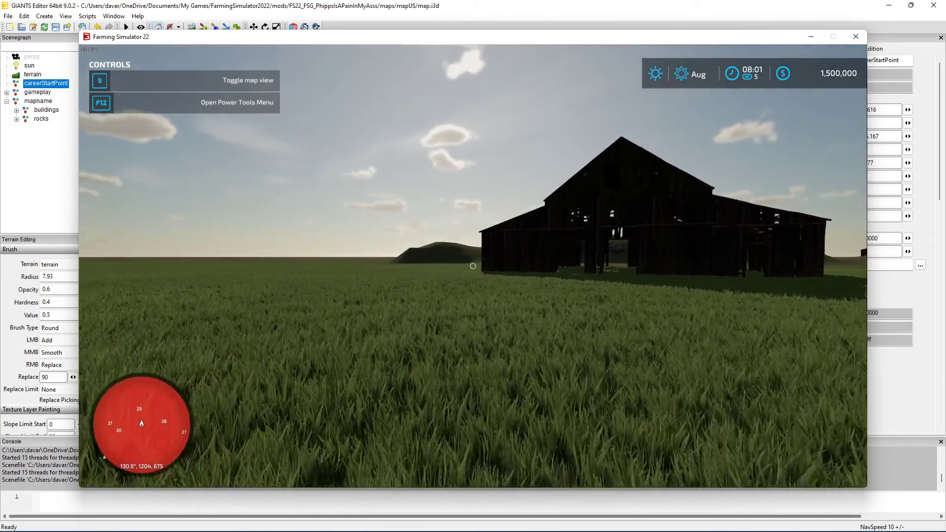
- Walk past the barn and over the sculpted hills to inspect the terrain and the placed rocks in the game
{"action": "key", "text": "w"}
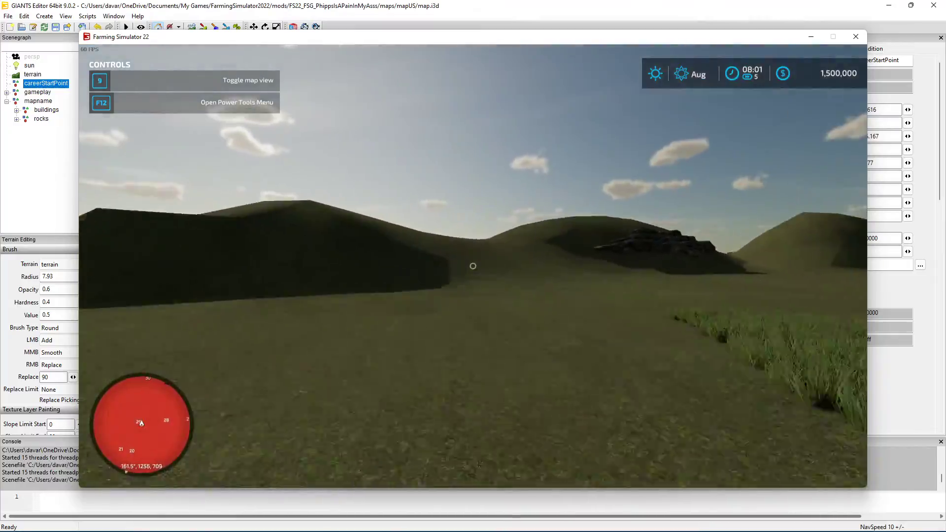
{"action": "key", "text": "w"}
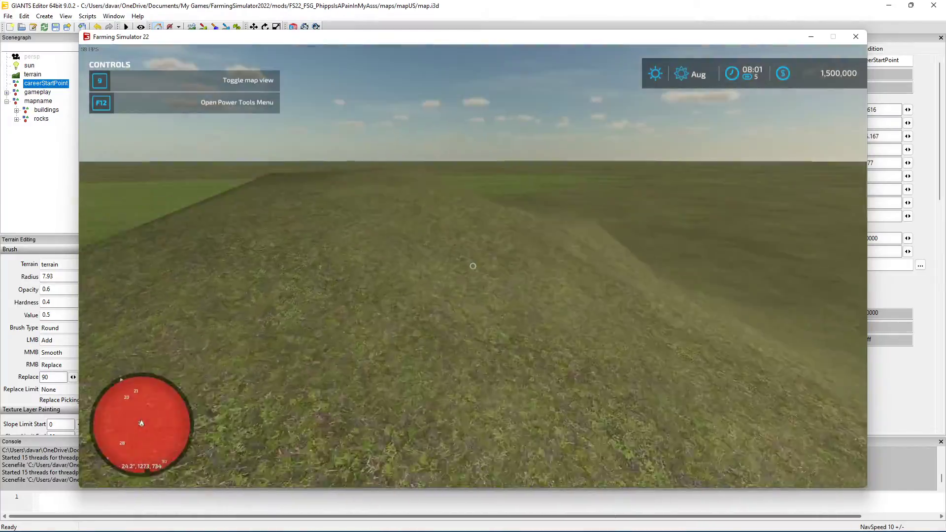
{"action": "key", "text": "w"}
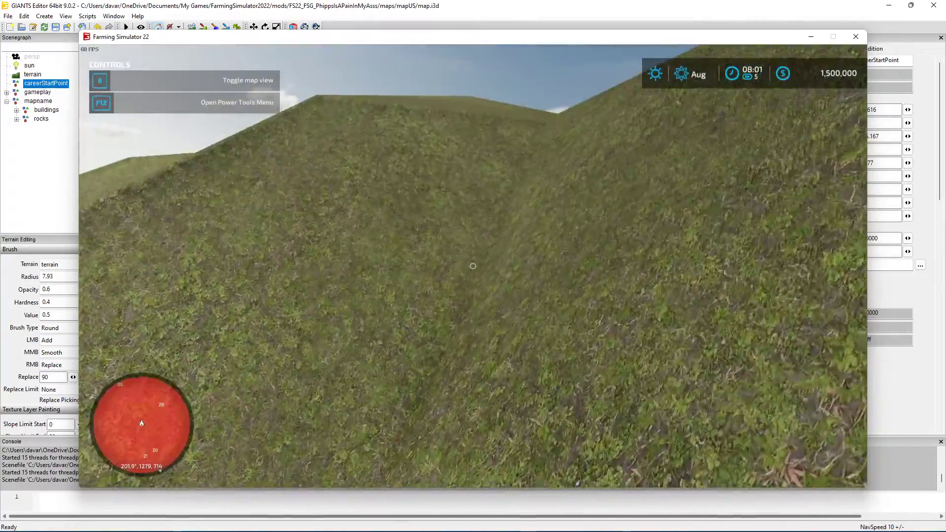
{"action": "key", "text": "w"}
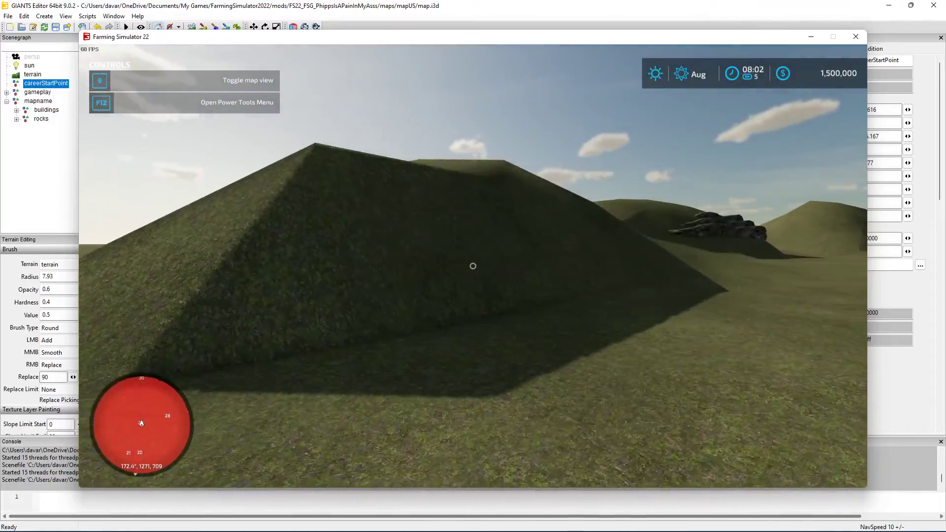
{"action": "key", "text": "w"}
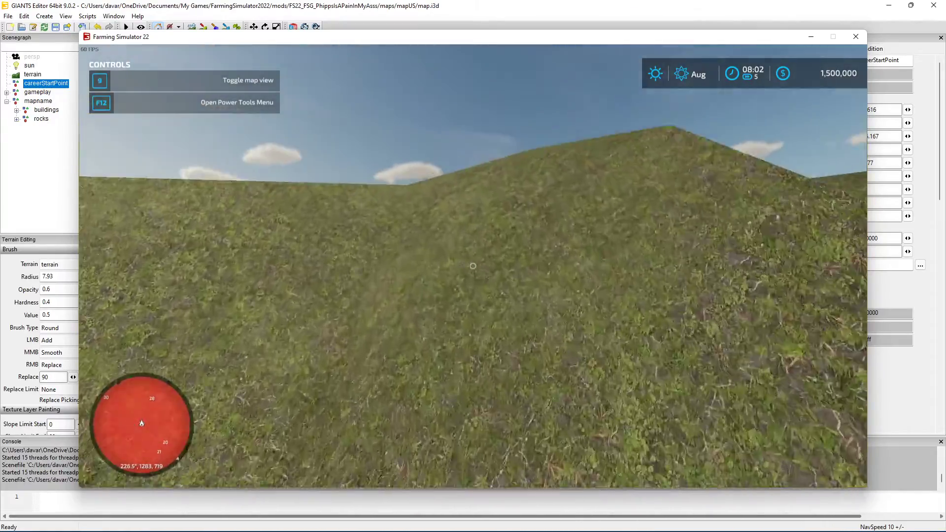
{"action": "key", "text": "w"}
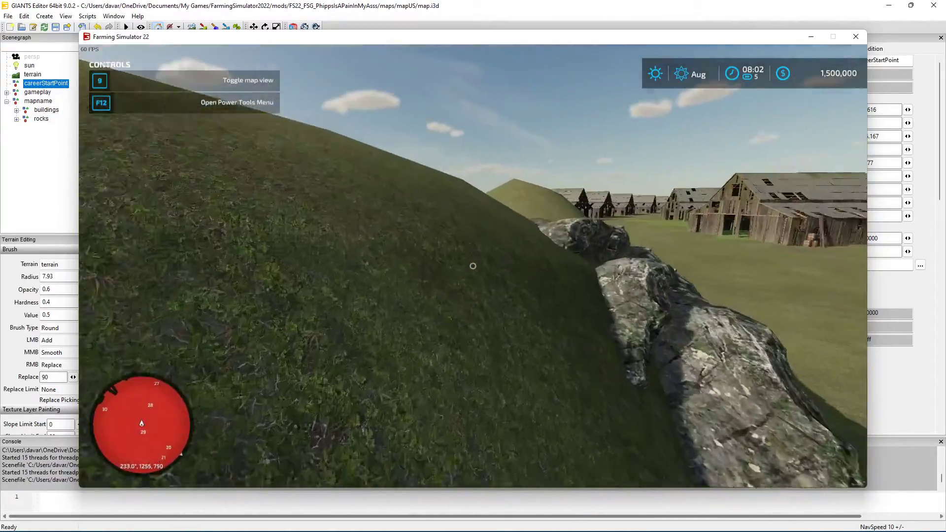
{"action": "key", "text": "w"}
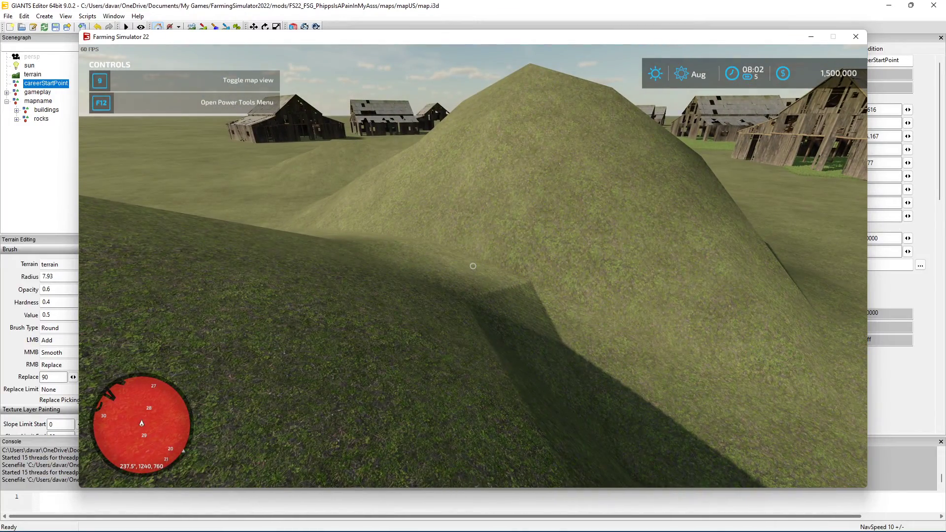